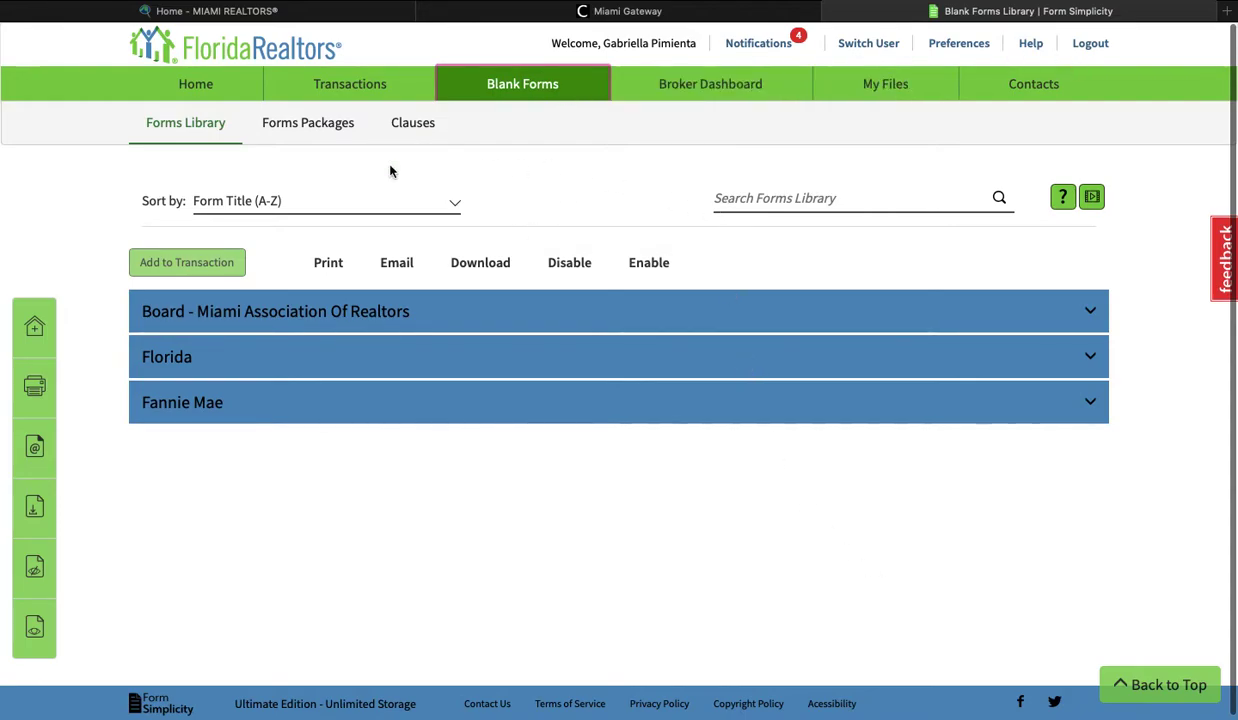
Step: Search the forms library for 'listing' and scroll down to the Florida results
left_click(779, 202)
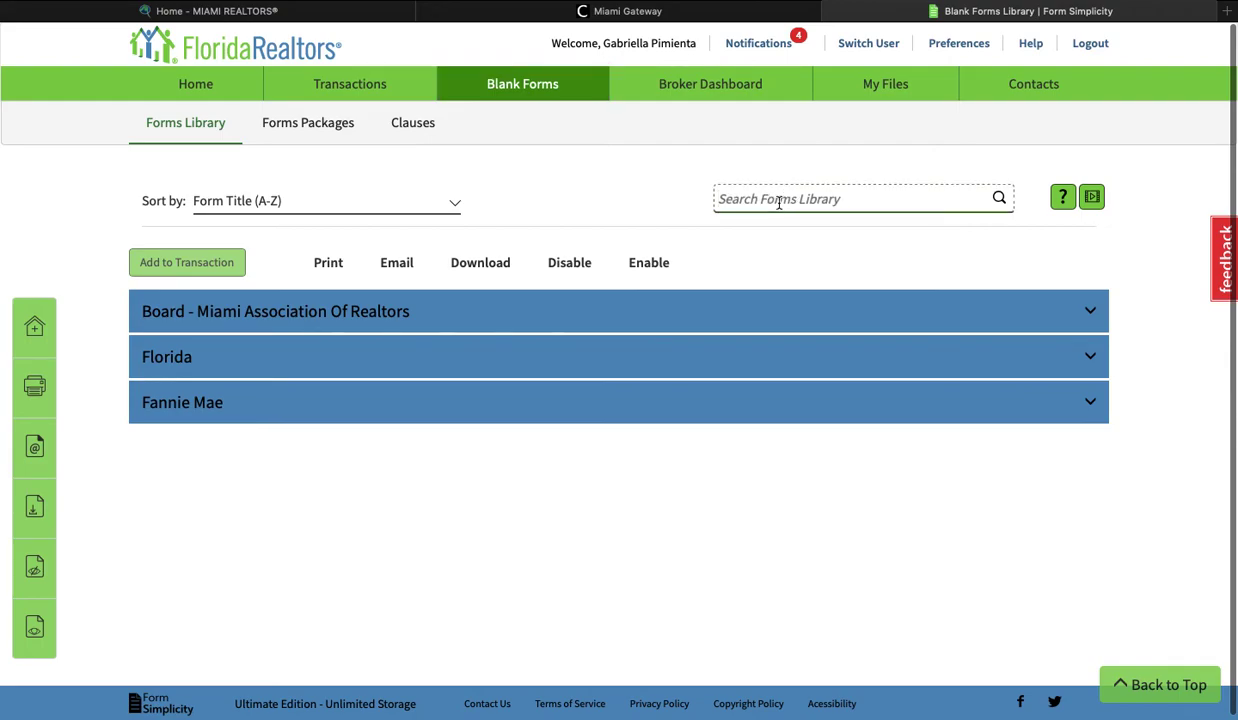
type("listing")
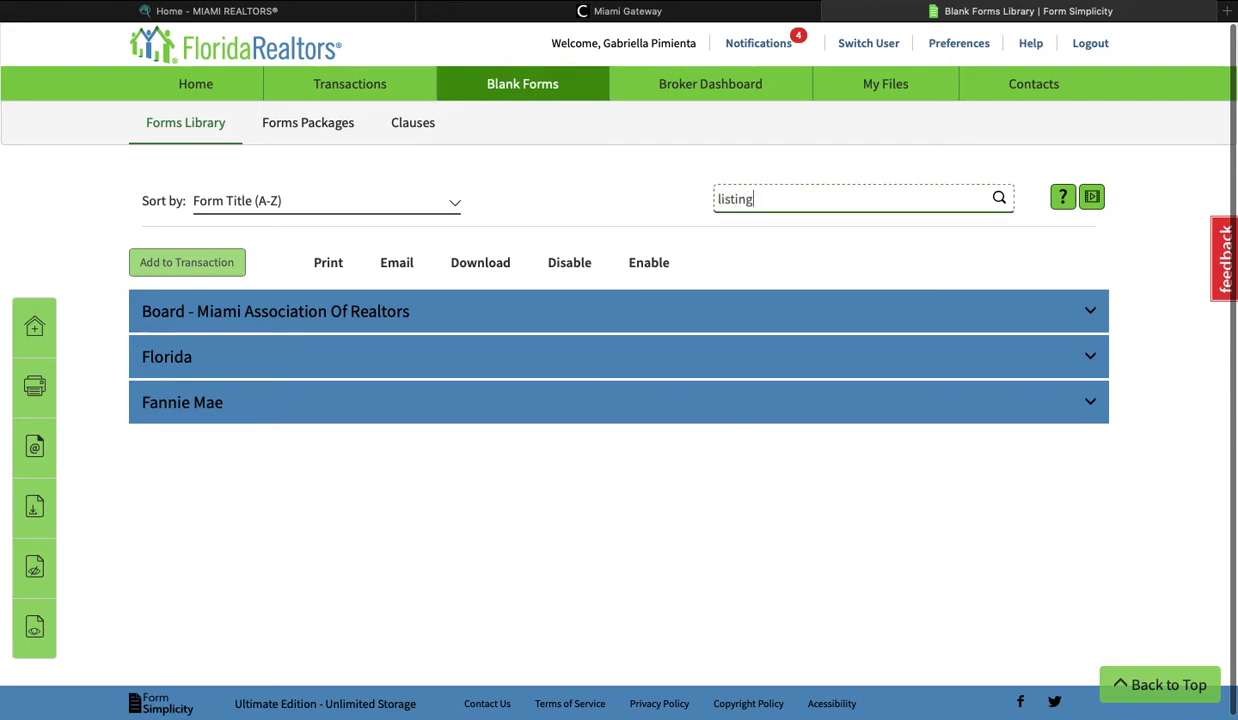
key("Return")
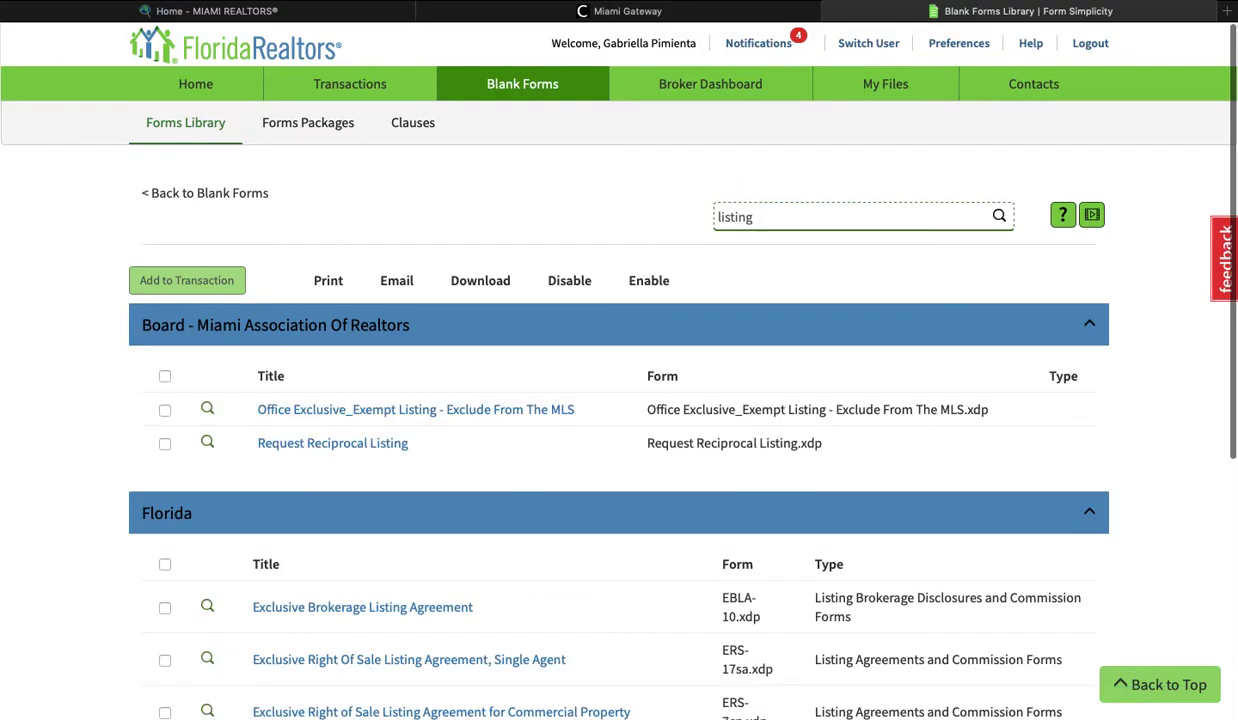
scroll(485, 590, "down", 5)
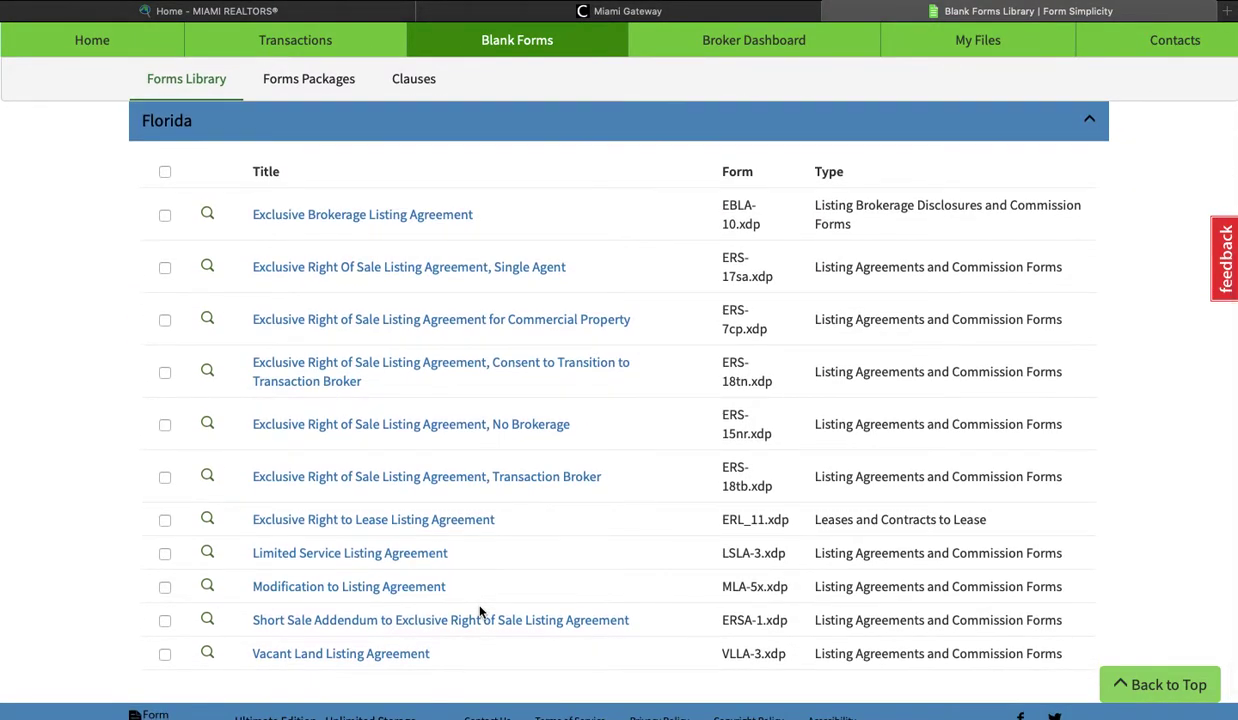
scroll(480, 612, "down", 1)
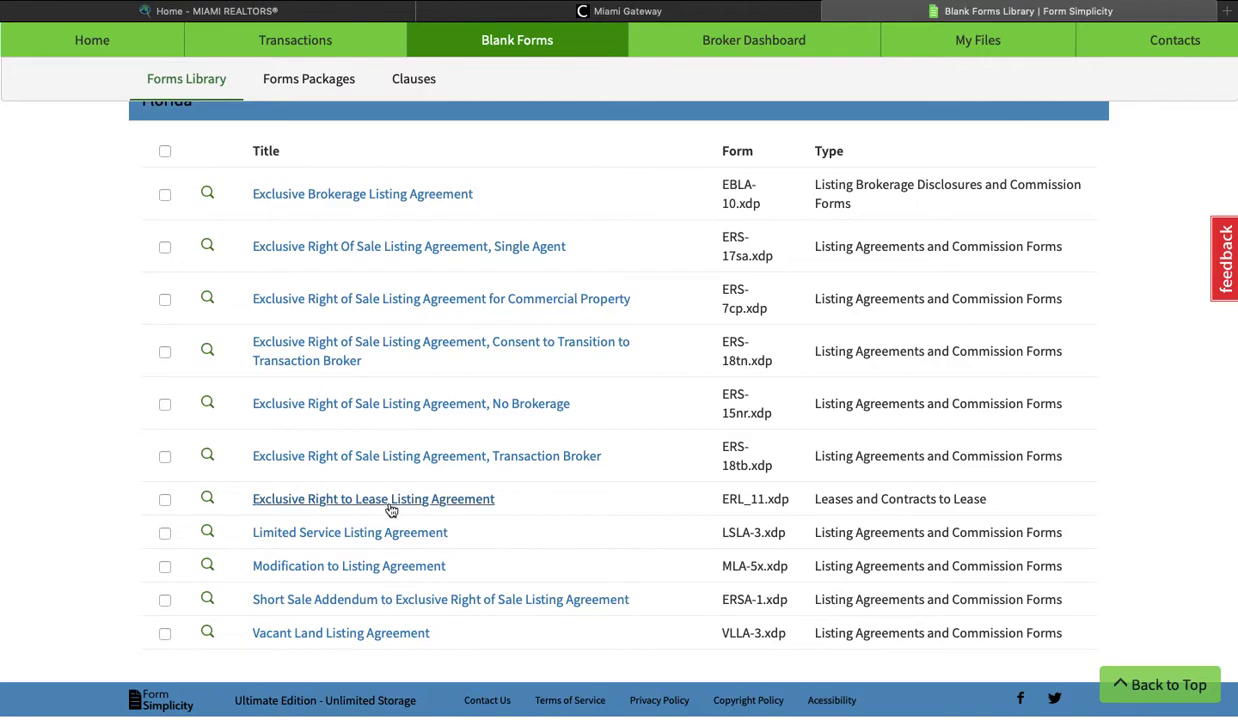
Step: Open the blank Exclusive Right to Lease Listing Agreement (ERL-11) and look through its four pages
left_click(329, 501)
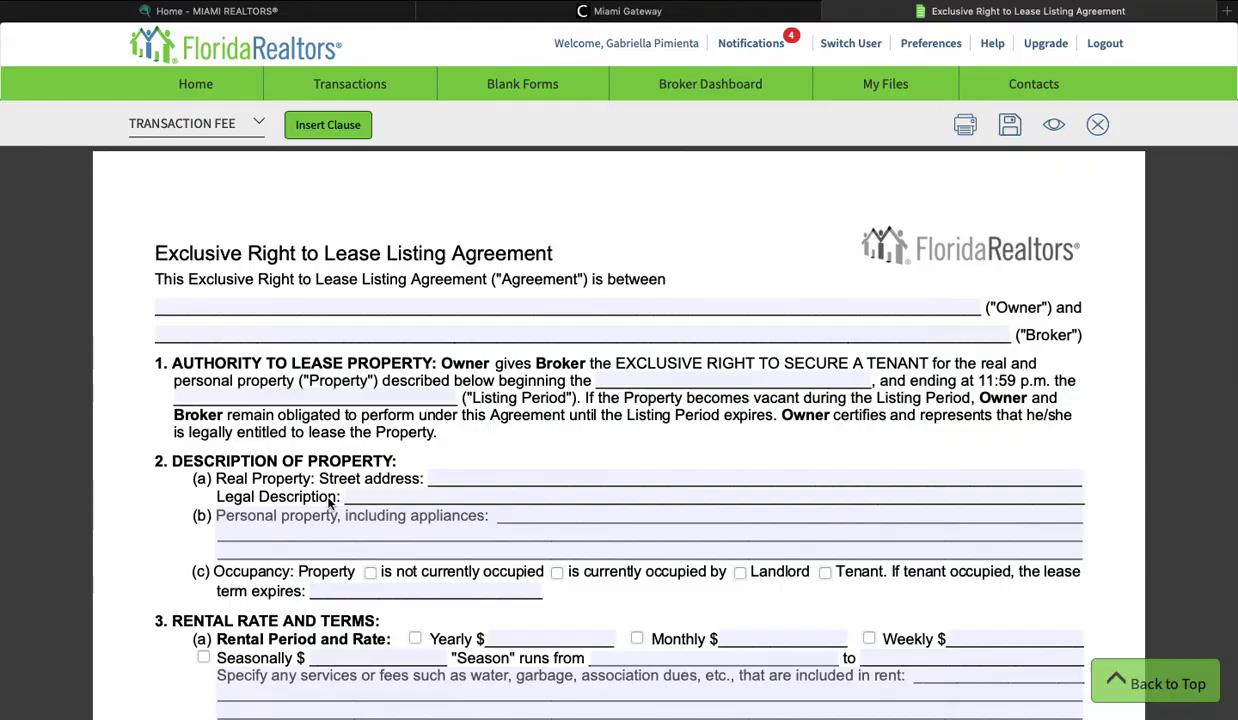
scroll(329, 501, "down", 5)
scroll(329, 501, "down", 15)
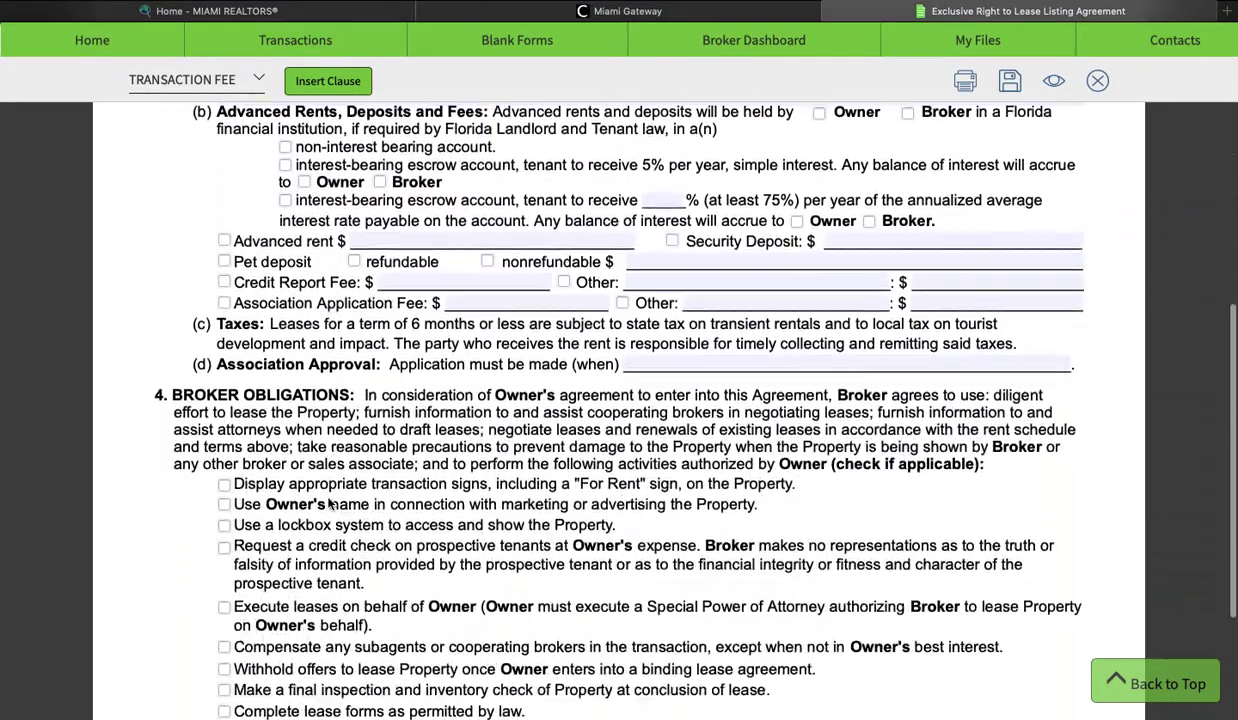
scroll(329, 503, "down", 20)
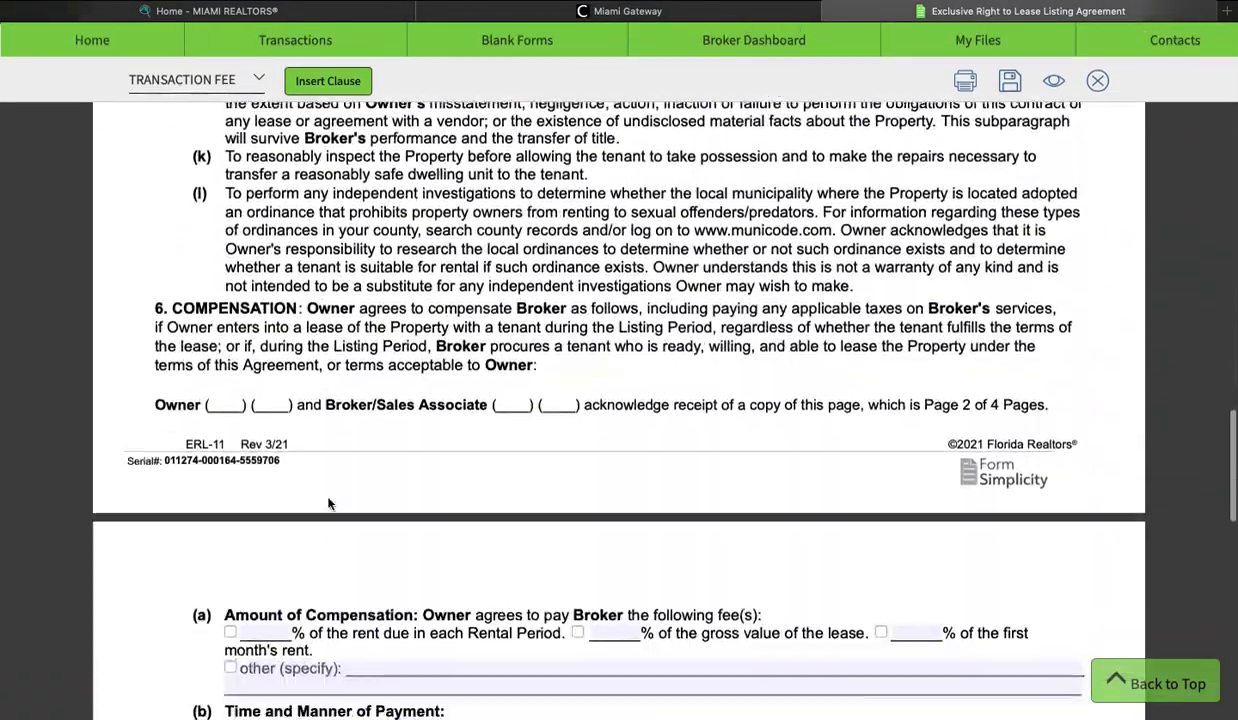
scroll(329, 503, "down", 5)
scroll(329, 503, "up", 20)
scroll(329, 503, "up", 15)
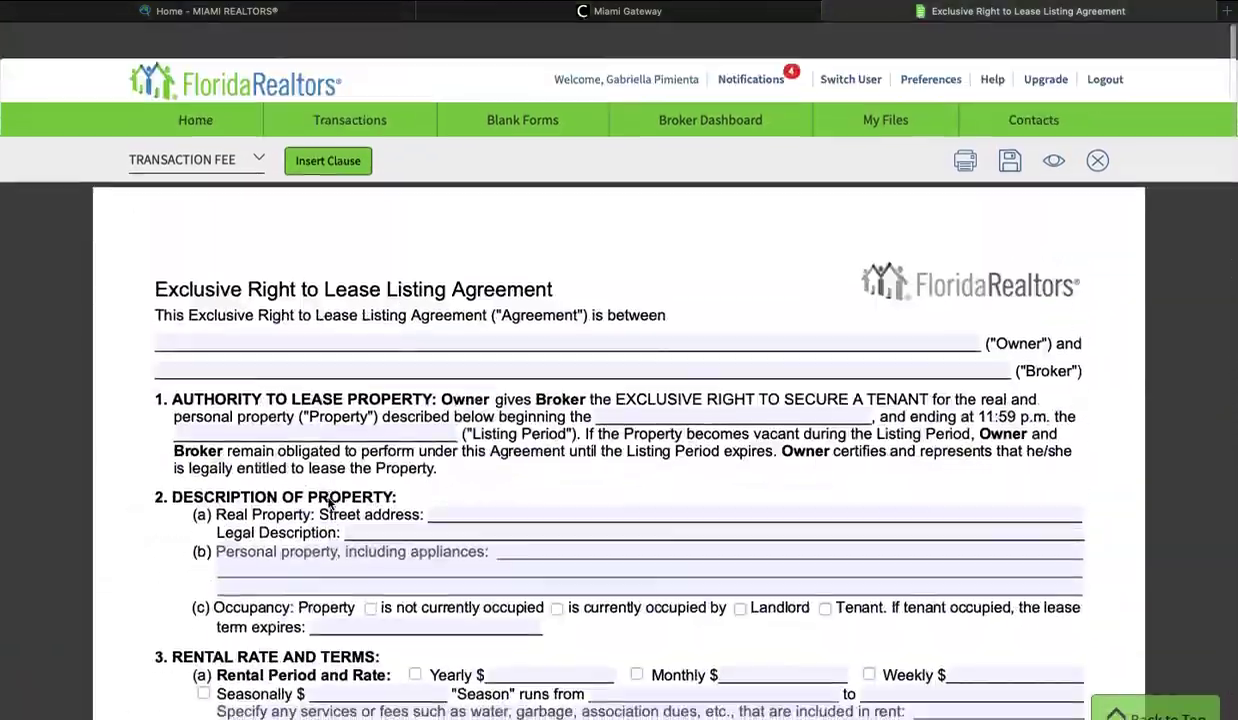
scroll(328, 493, "down", 1)
scroll(328, 493, "down", 1)
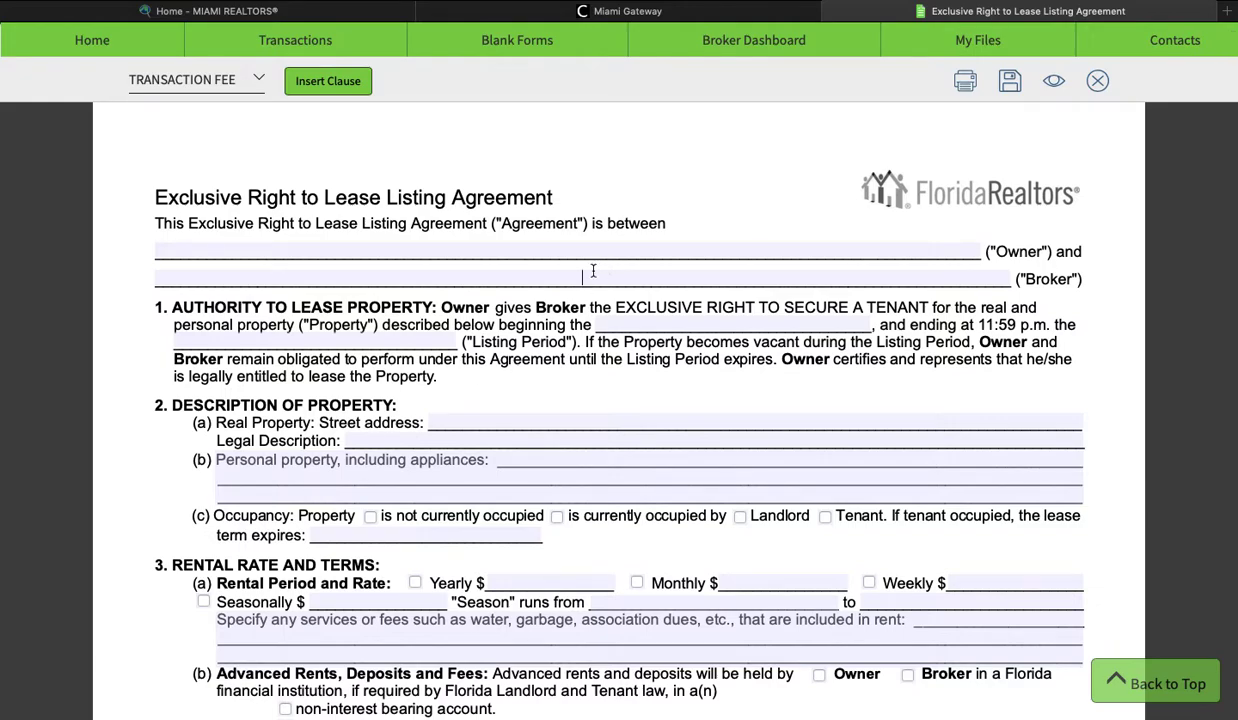
Step: Enter 'PIMIENTA REALTY LLC' on the Broker line, correcting a typo along the way
type("Pl")
type("MIENA")
key("BackSpace")
type("TA REALTY LLC")
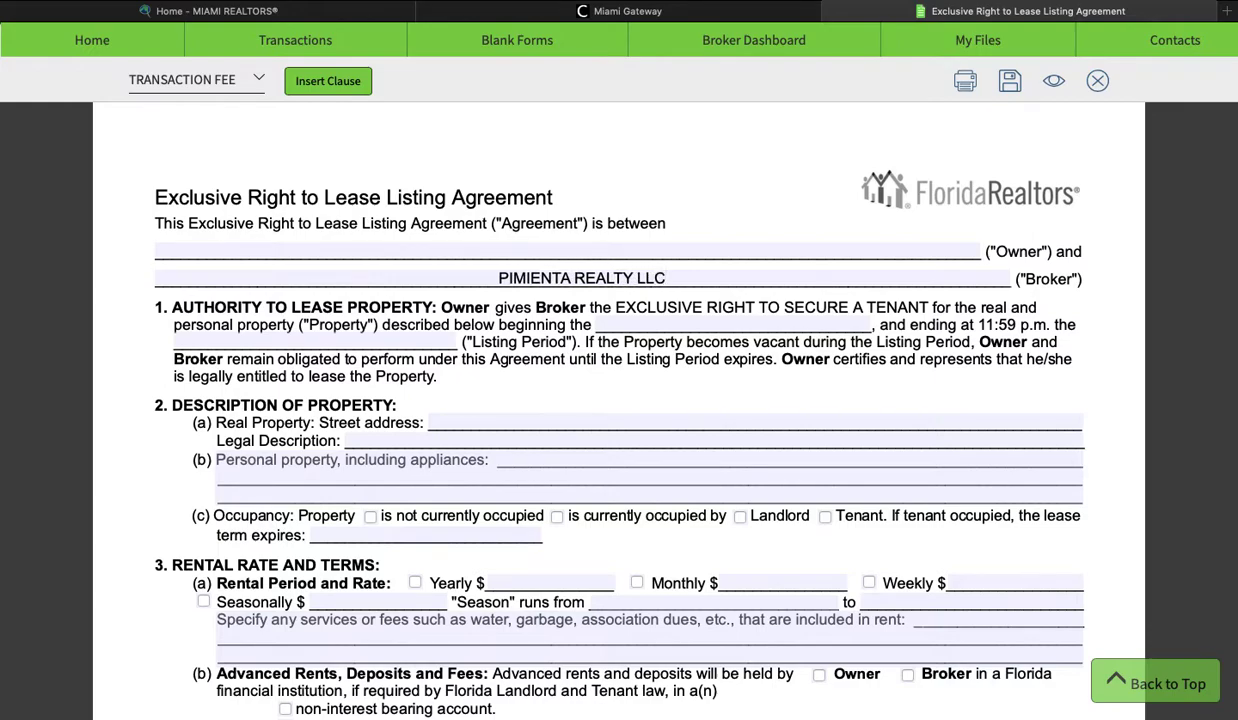
left_click(597, 250)
Step: Switch to the MIAMI REALTORS home page tab
left_click(348, 13)
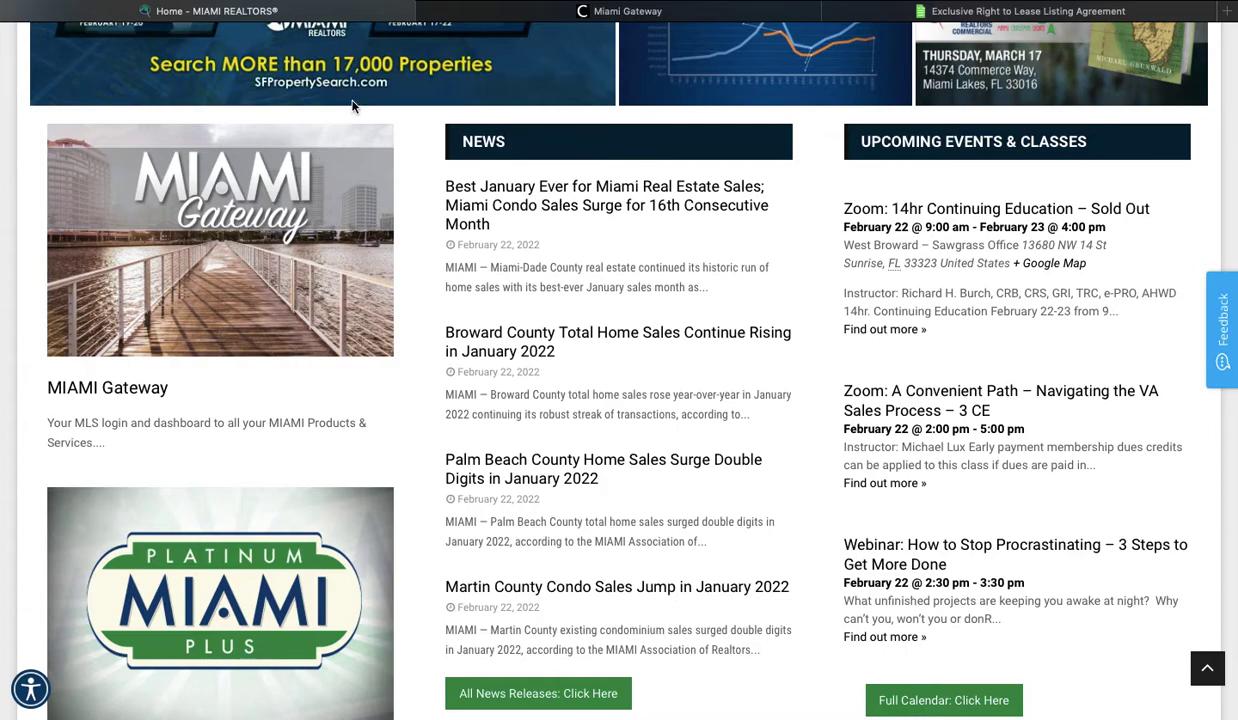
Step: Browse the Miami Gateway Single Sign On services and launch Matrix MLS
left_click(522, 13)
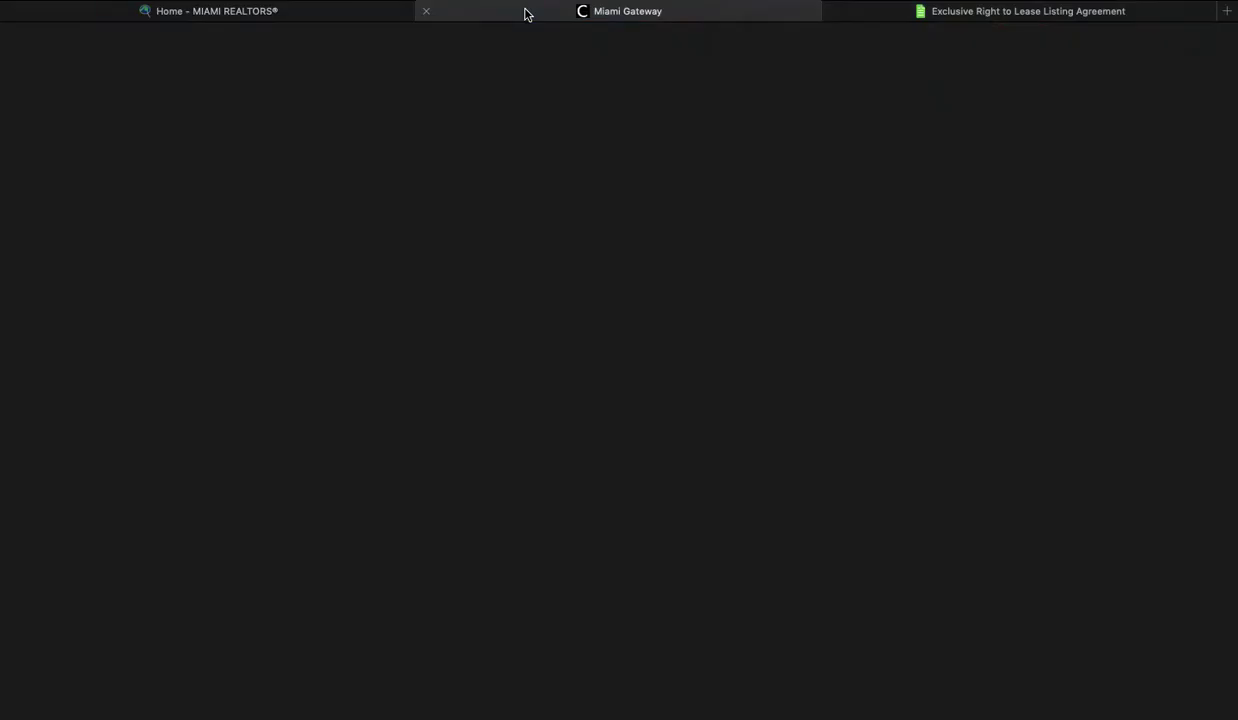
scroll(415, 172, "up", 5)
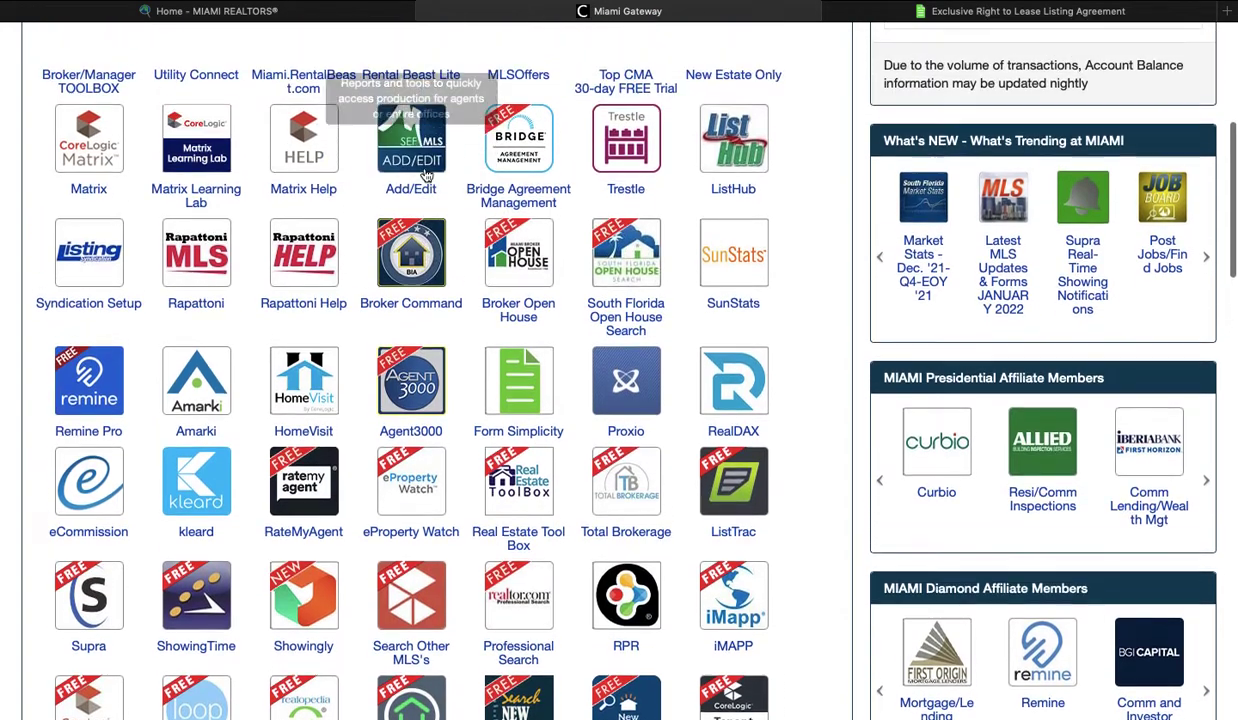
scroll(426, 175, "down", 4)
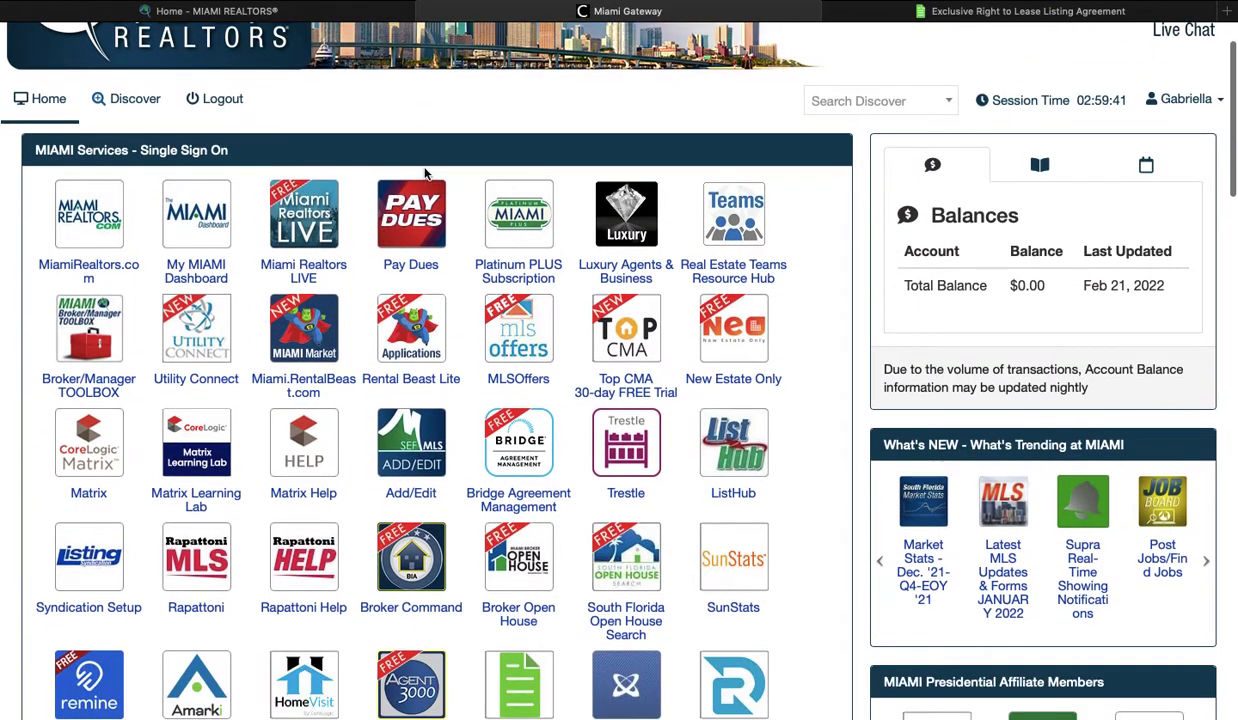
scroll(300, 170, "down", 1)
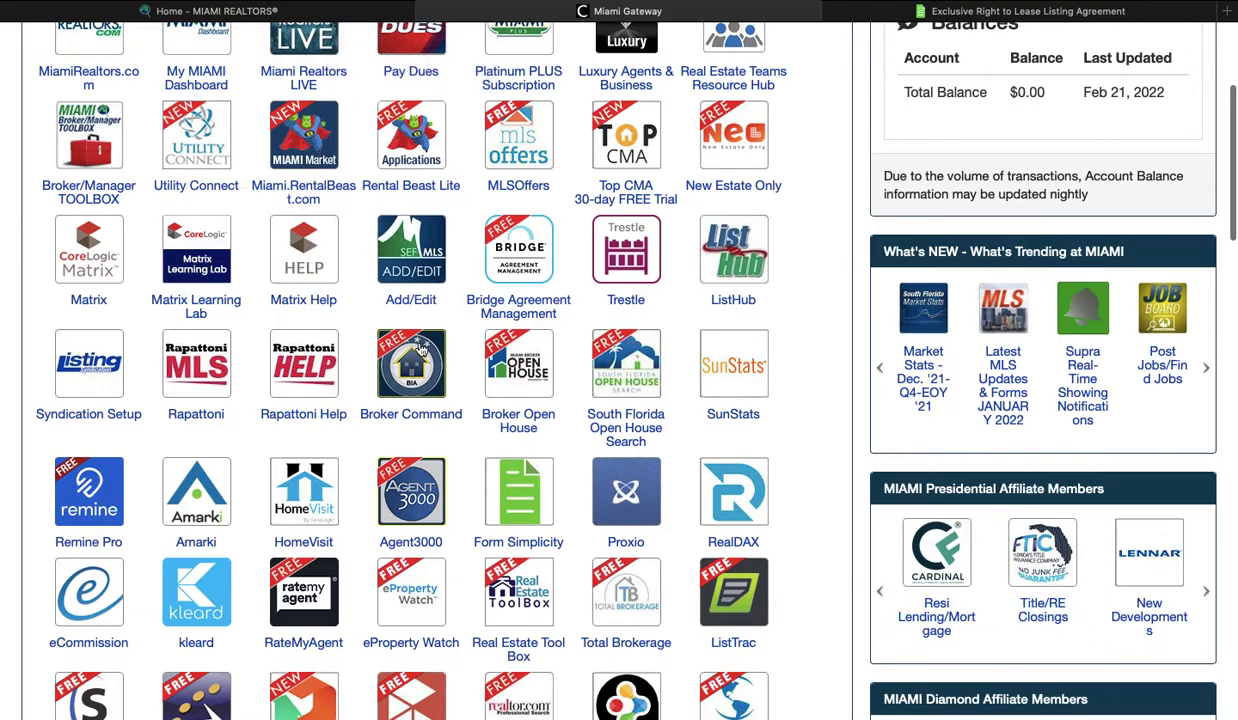
scroll(565, 573, "down", 8)
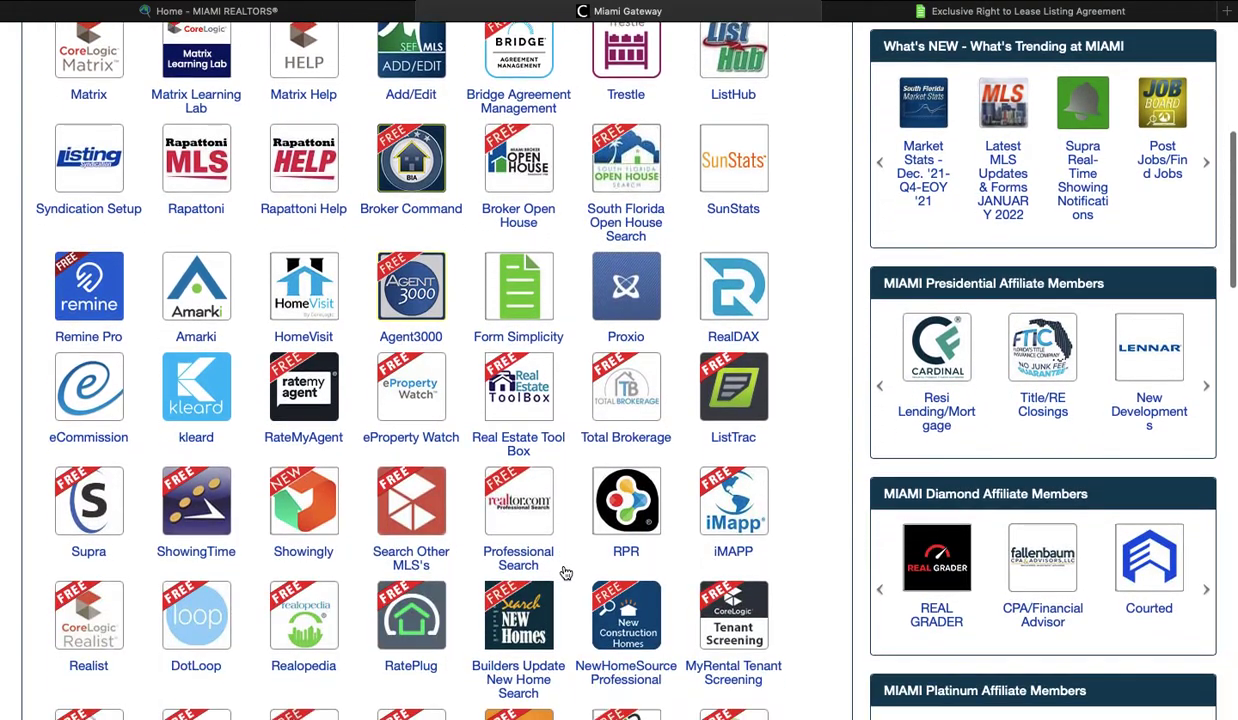
scroll(565, 573, "down", 7)
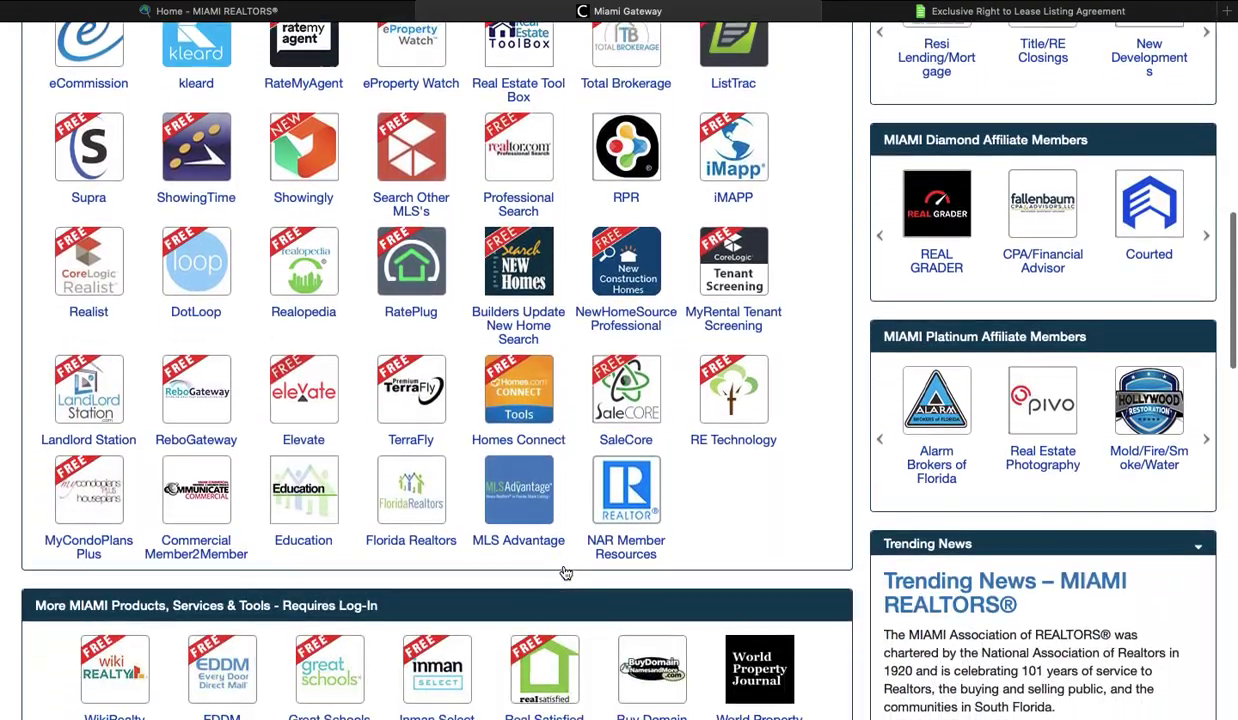
scroll(565, 573, "down", 2)
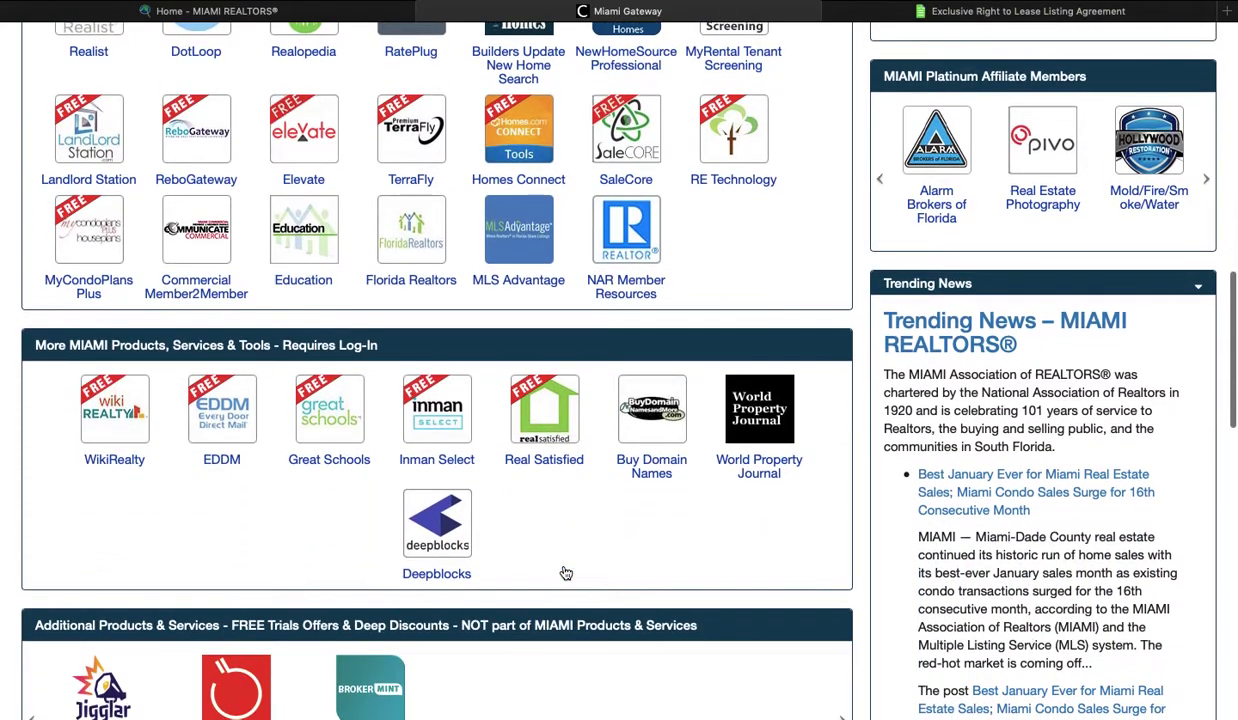
scroll(565, 573, "down", 7)
scroll(565, 573, "up", 13)
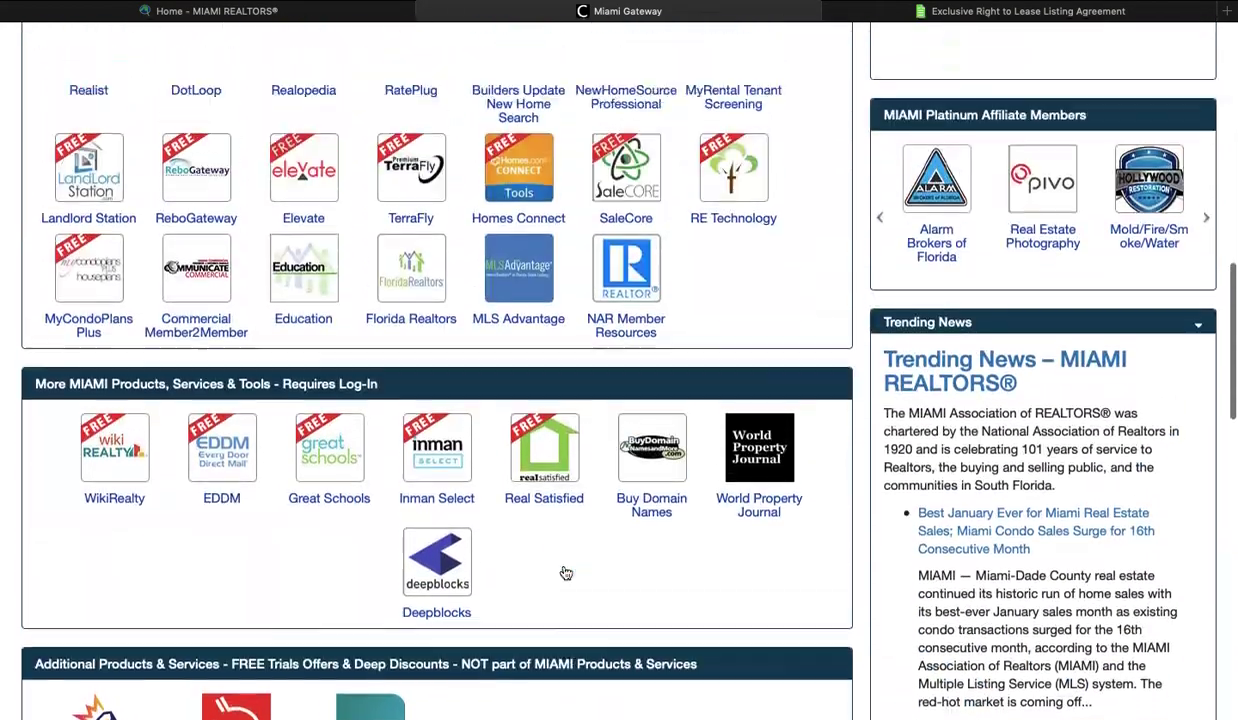
scroll(565, 573, "up", 3)
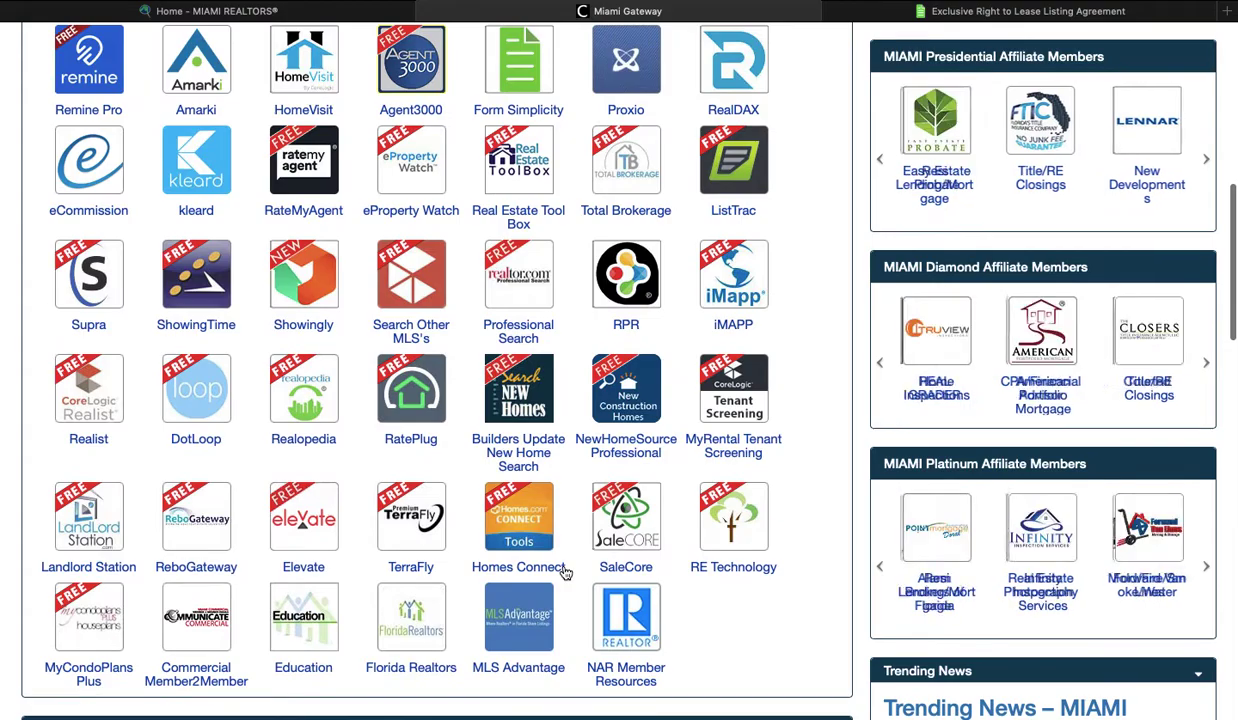
scroll(565, 573, "up", 8)
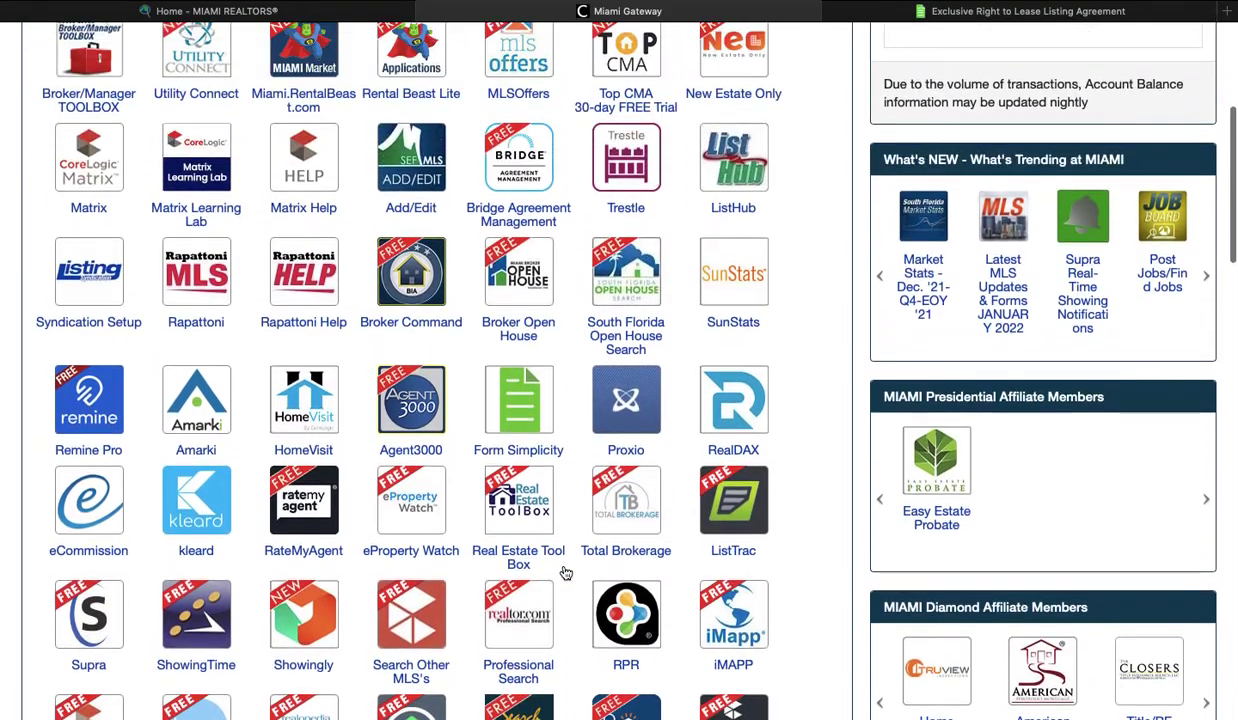
scroll(565, 573, "up", 6)
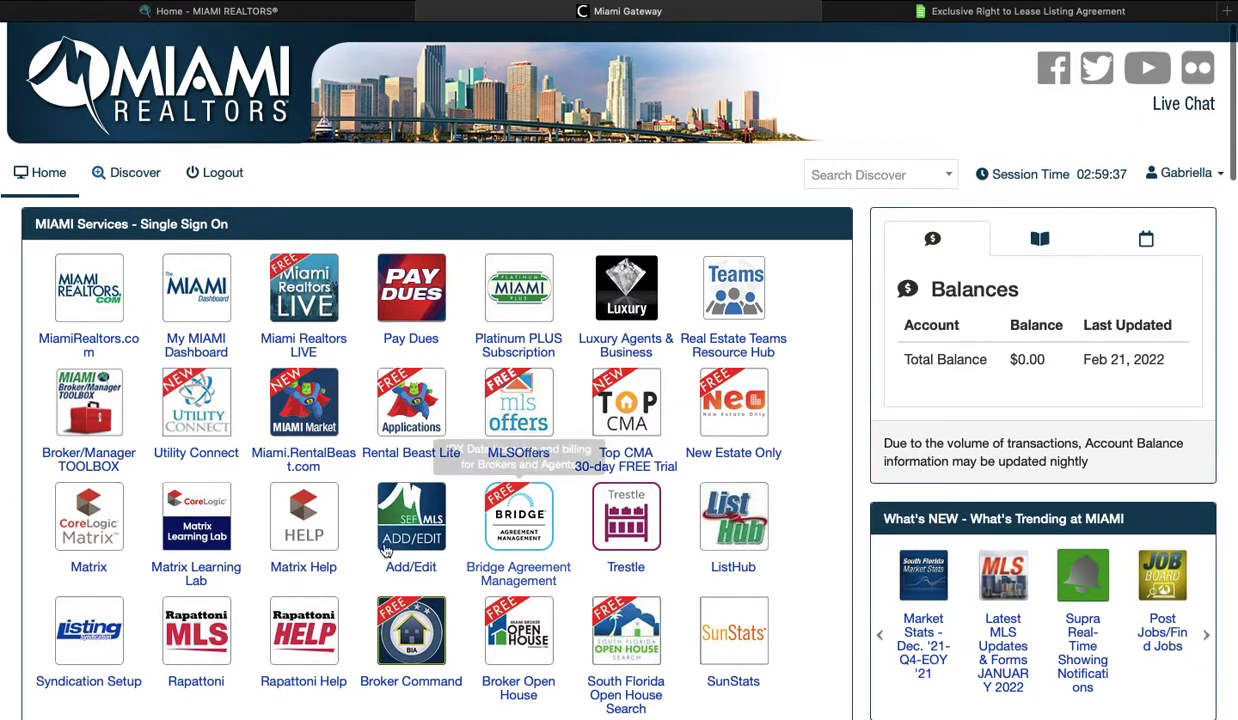
left_click(90, 567)
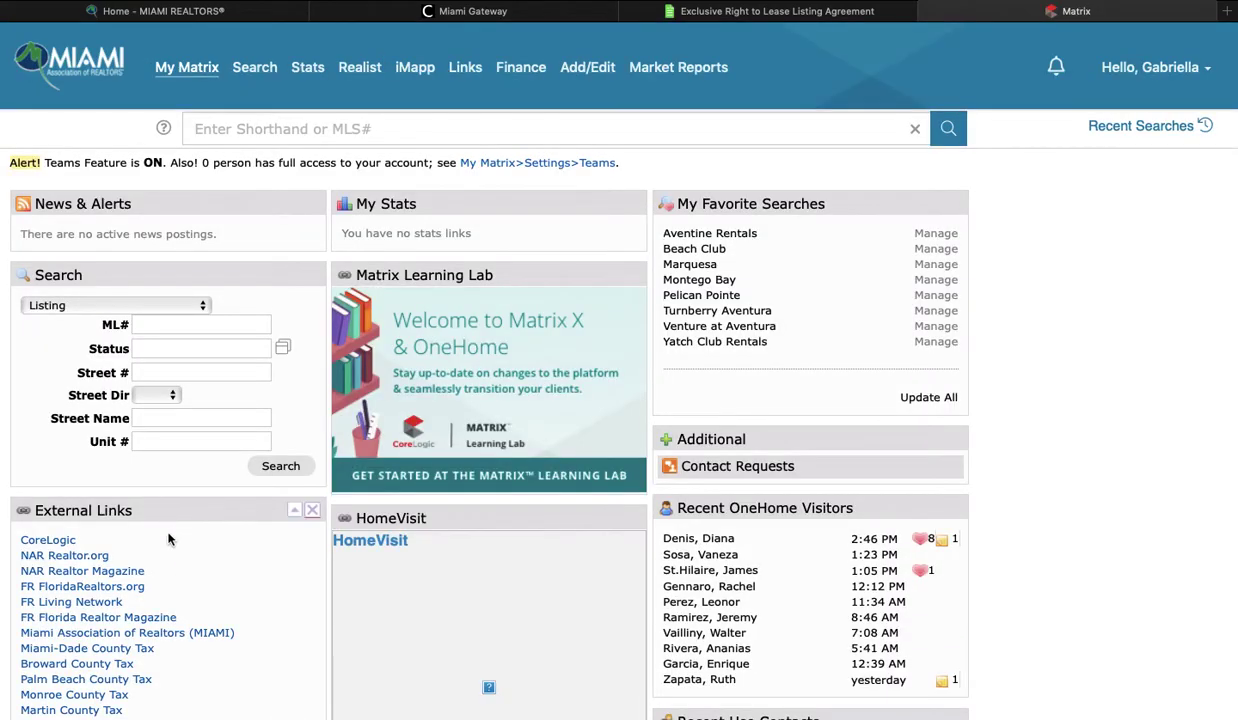
Step: Scroll the Matrix dashboard down to External Links and launch iMapp Tax Search
scroll(184, 576, "down", 5)
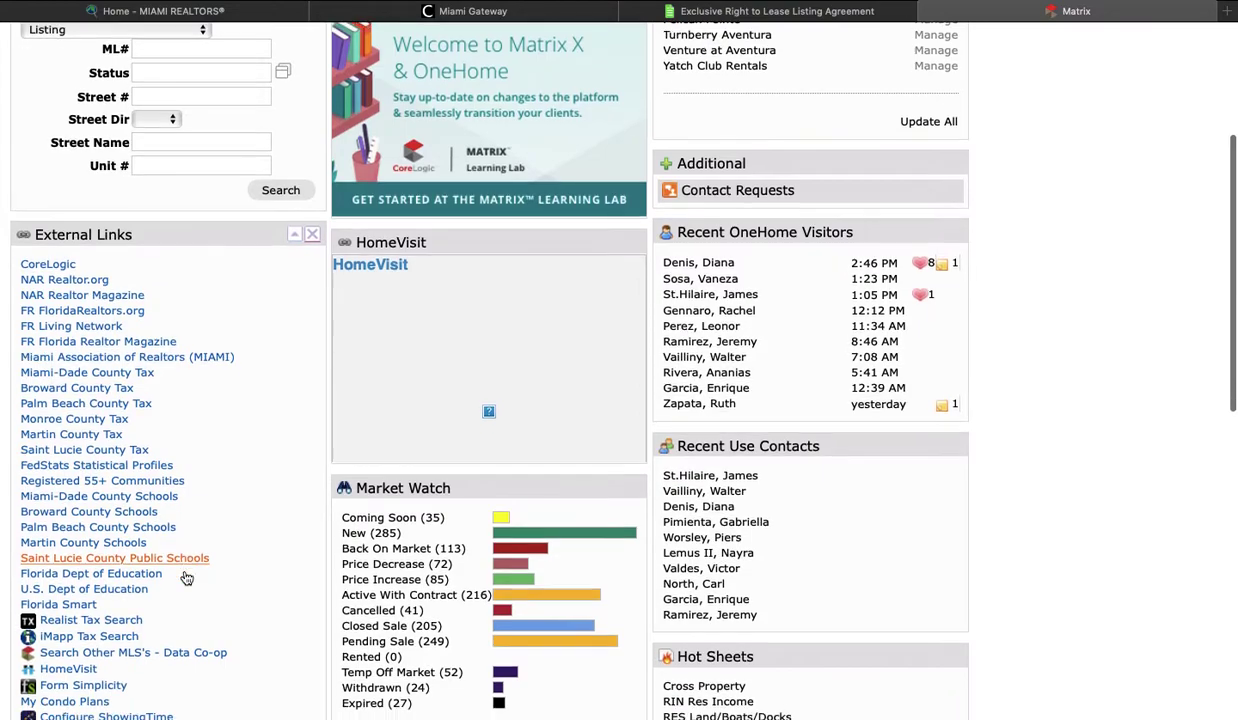
scroll(186, 577, "down", 1)
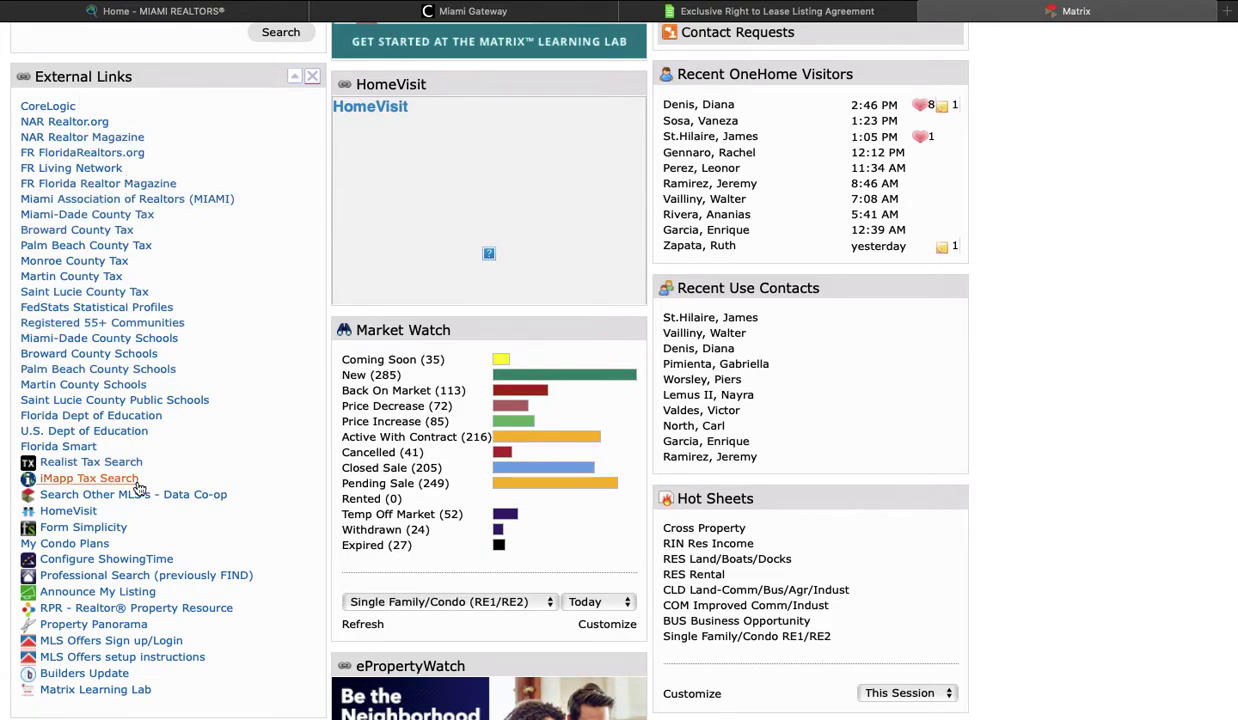
scroll(205, 532, "down", 2)
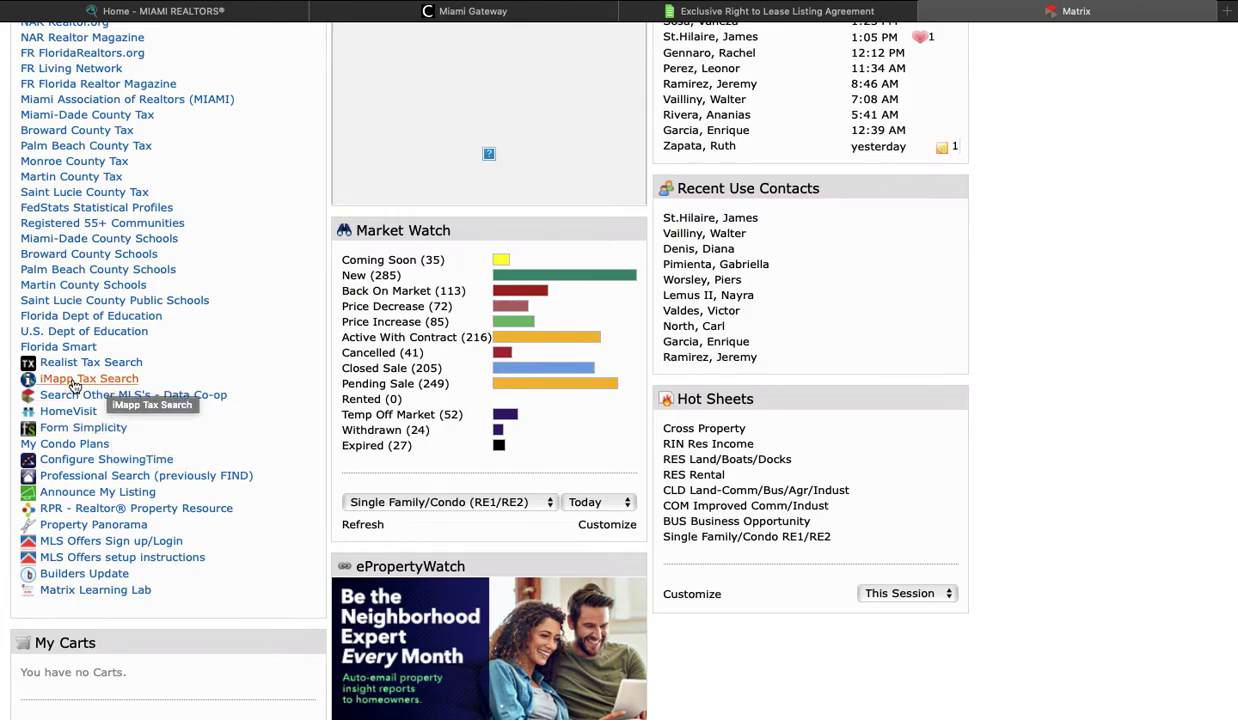
left_click(73, 386)
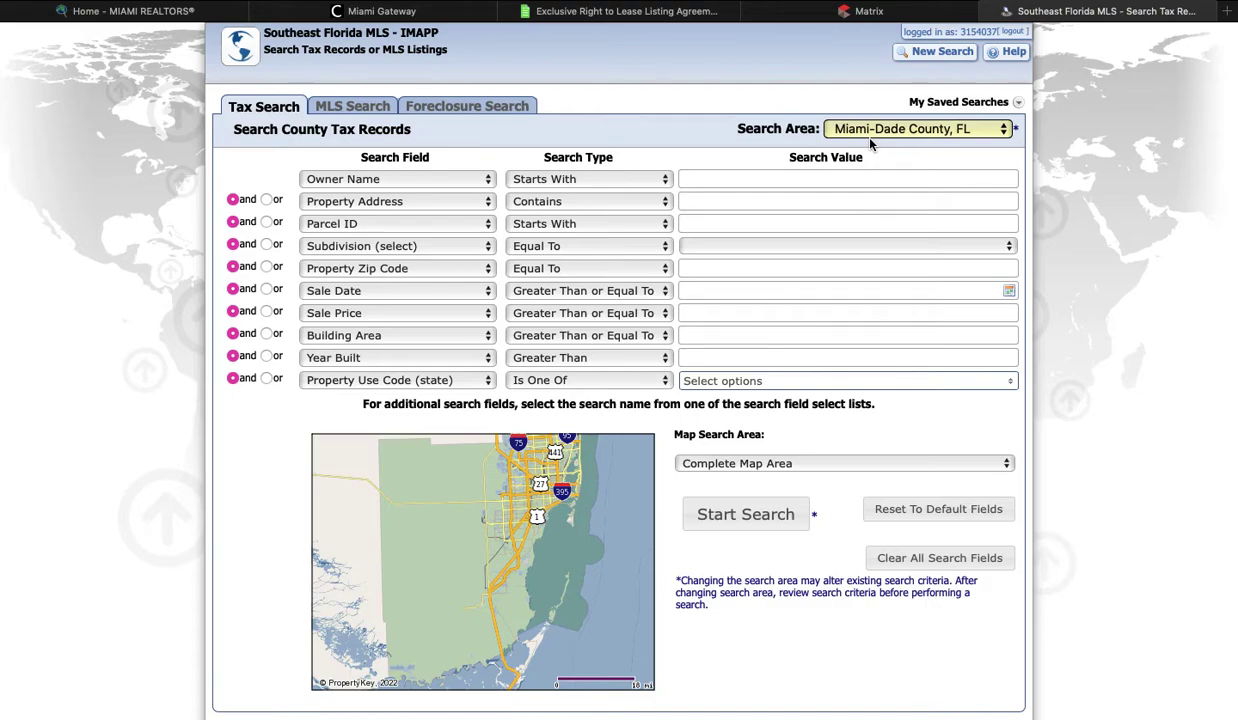
Step: Enter the subject property's street address in the Property Address field using the autocomplete suggestion
left_click(692, 200)
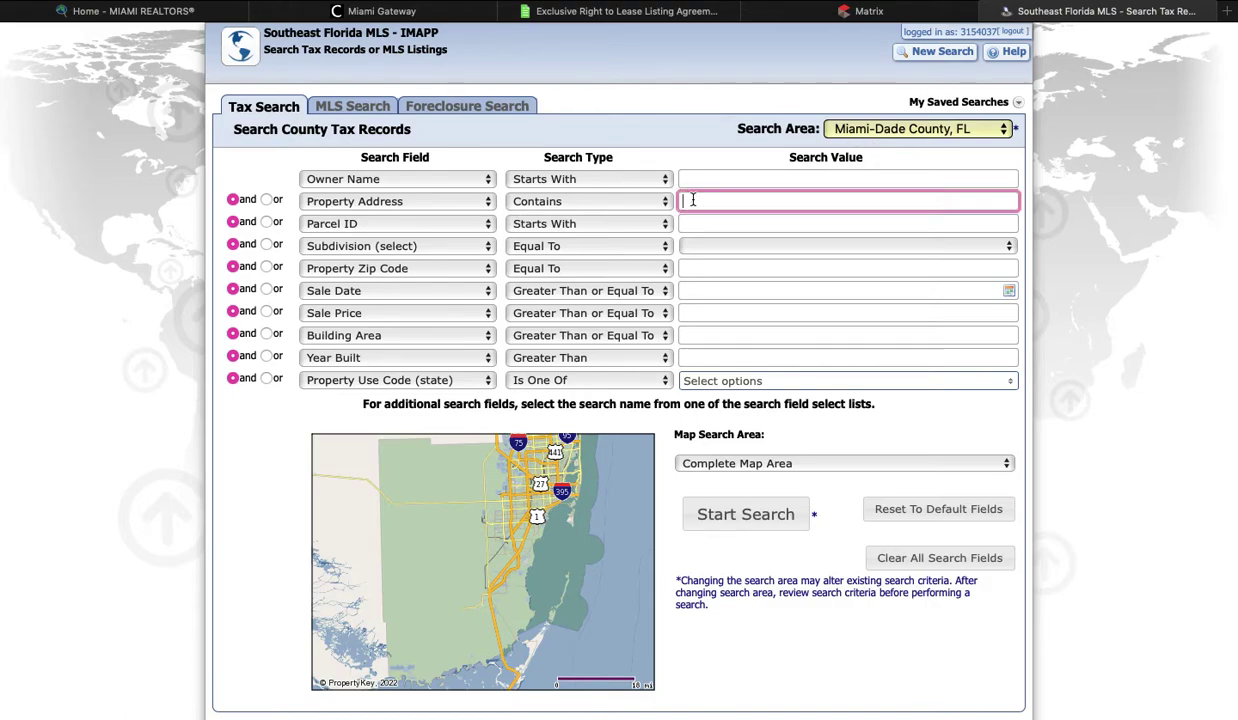
type("655 NW")
key("Down")
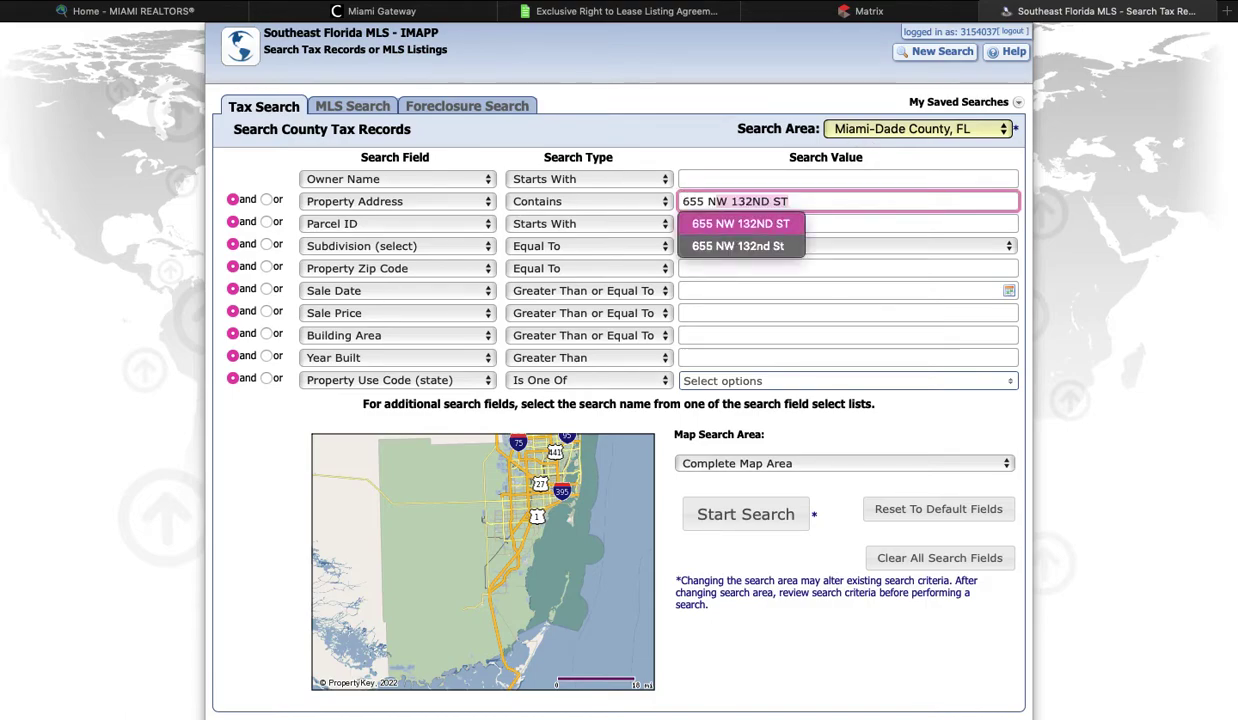
key("Return")
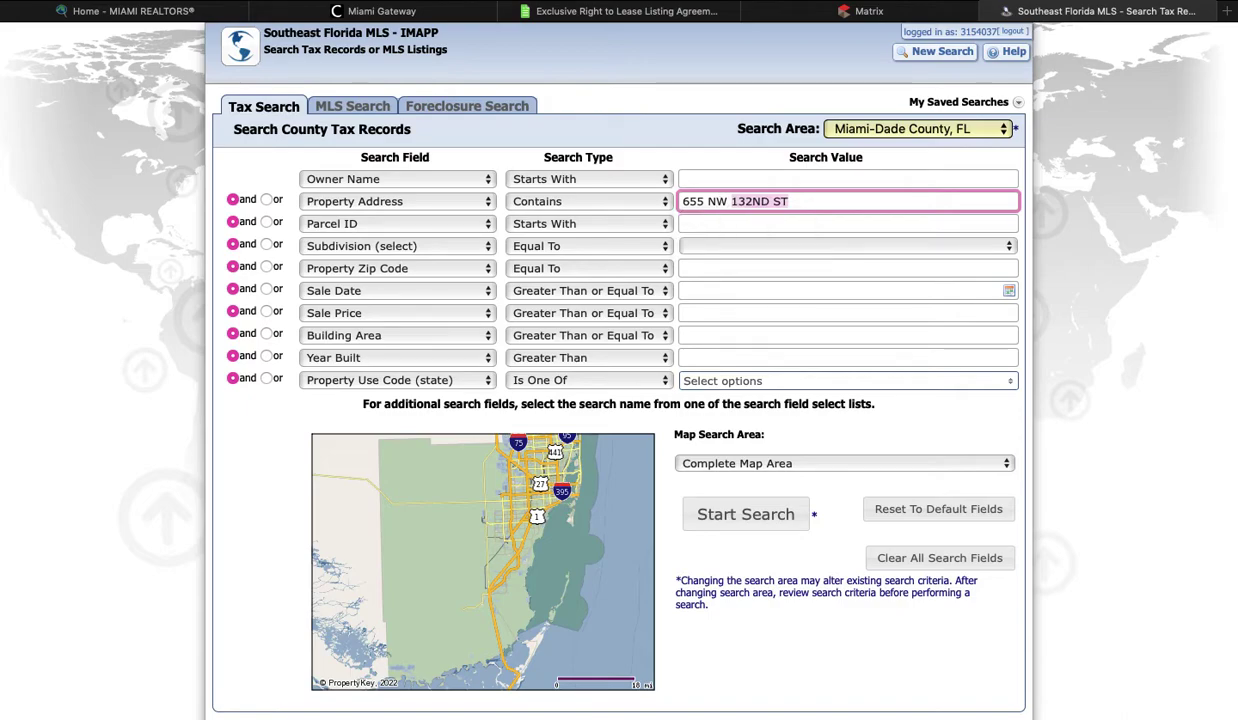
left_click(808, 206)
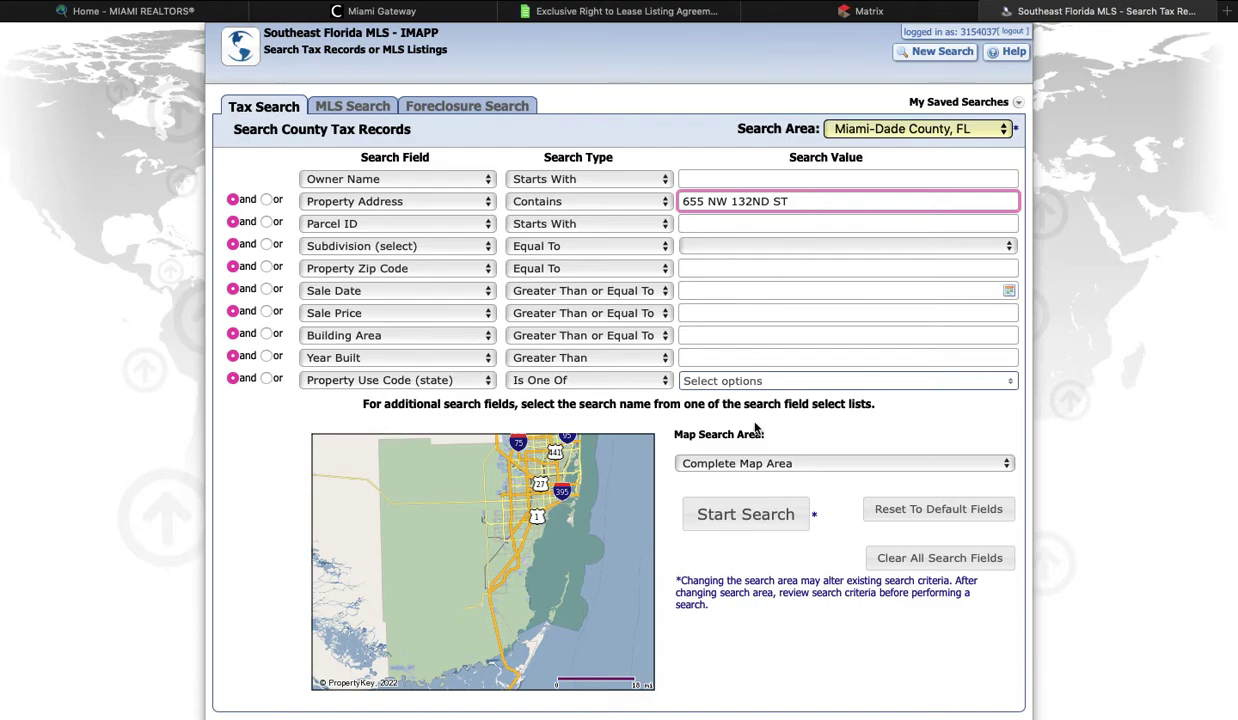
Step: Run the tax record search to bring up the property's tax report, then return to the lease form
left_click(741, 518)
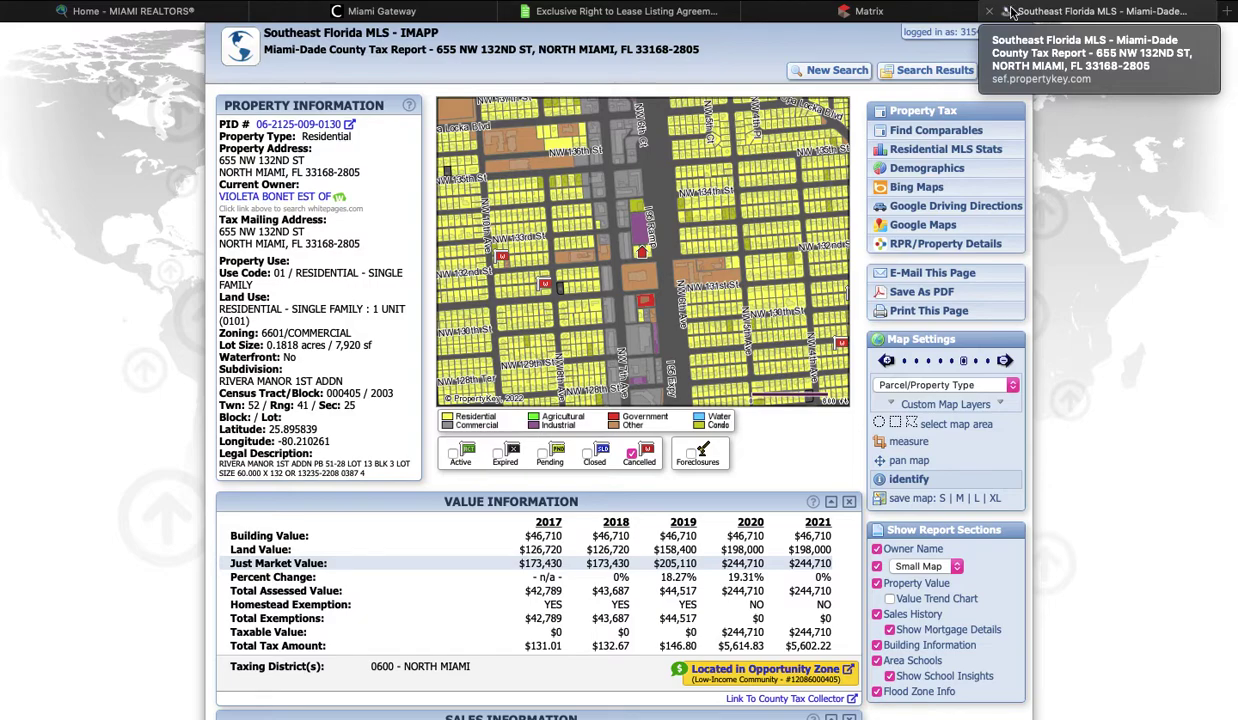
left_click(705, 18)
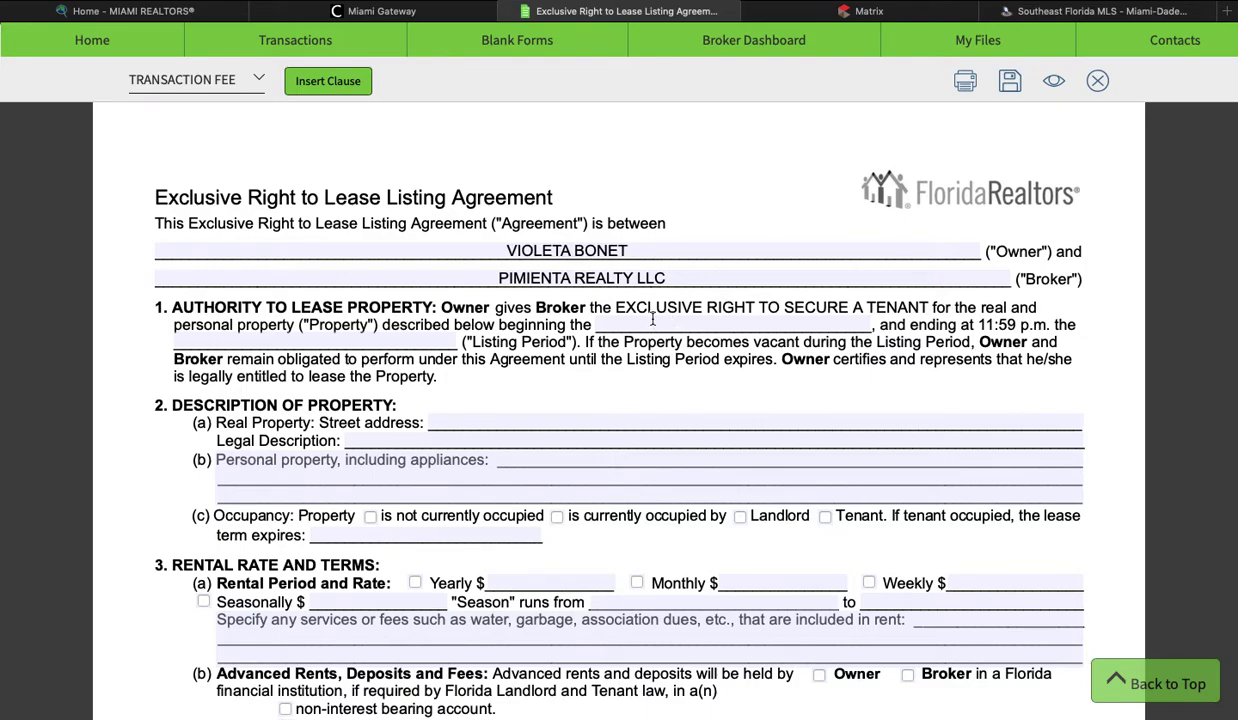
Step: Fill in the owner's name and set the listing start date to 22 February 2022
left_click(652, 320)
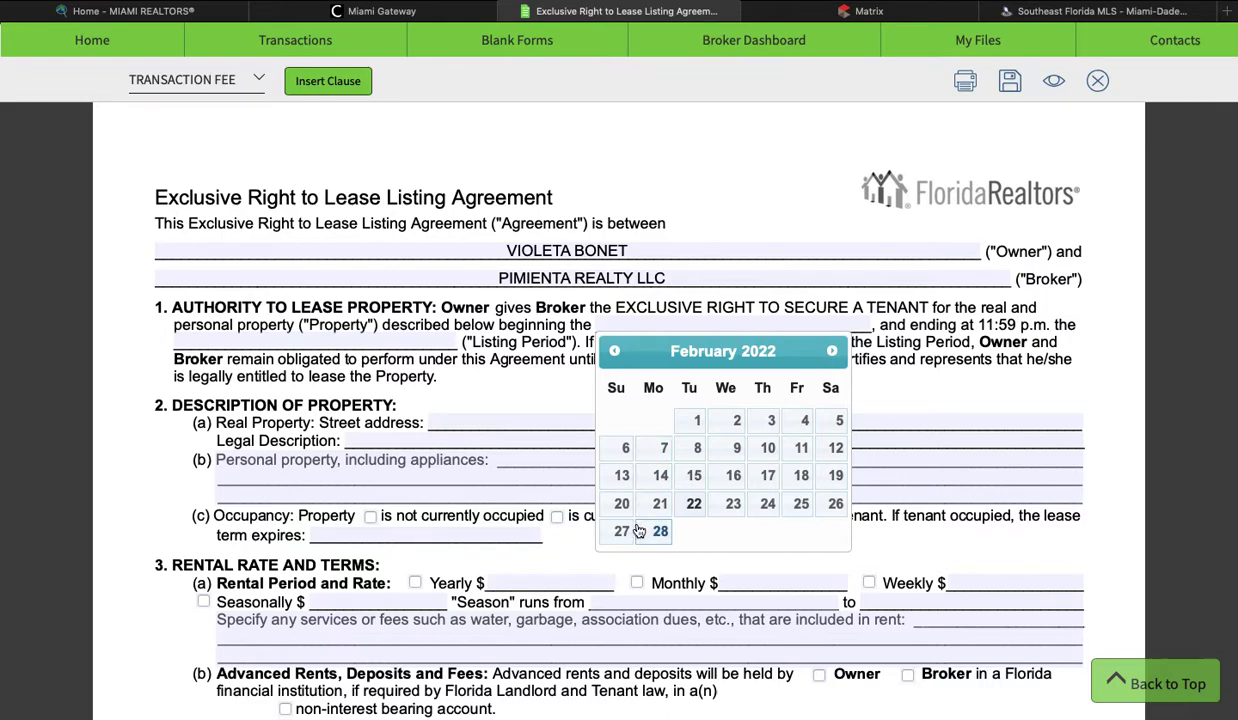
left_click(694, 504)
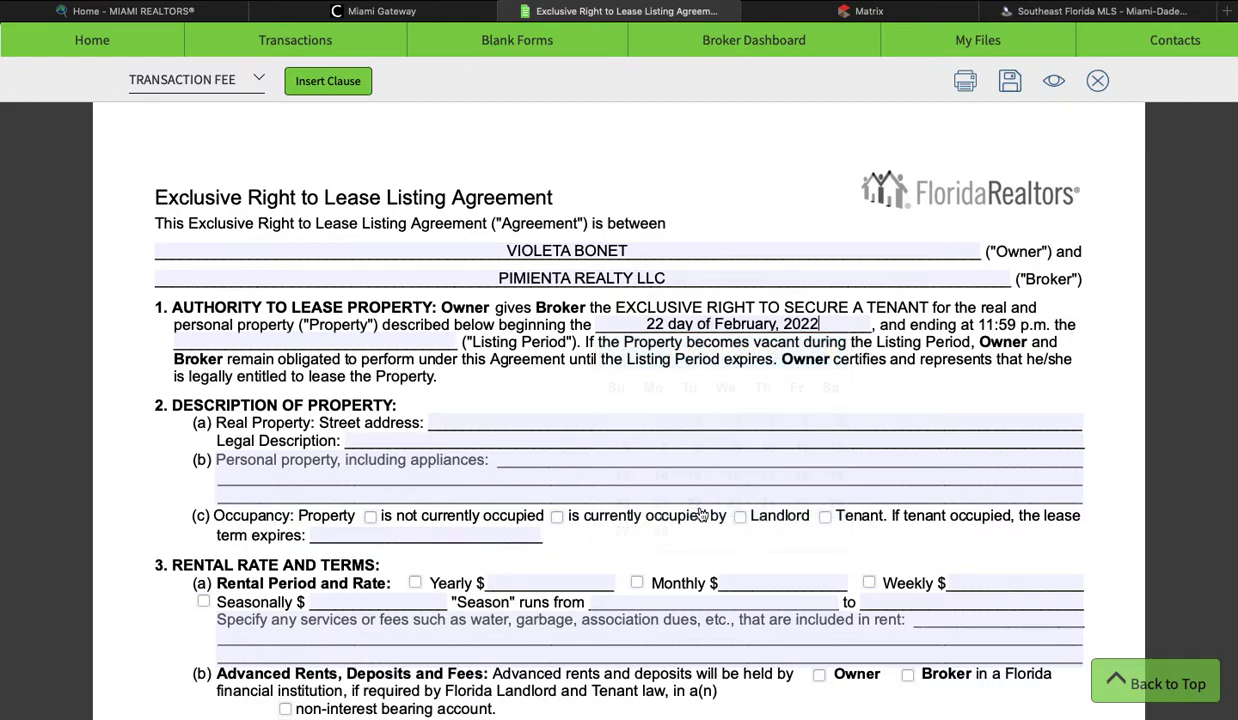
Step: Set the listing end date to 22 August 2022, then go back to the tax report
left_click(397, 340)
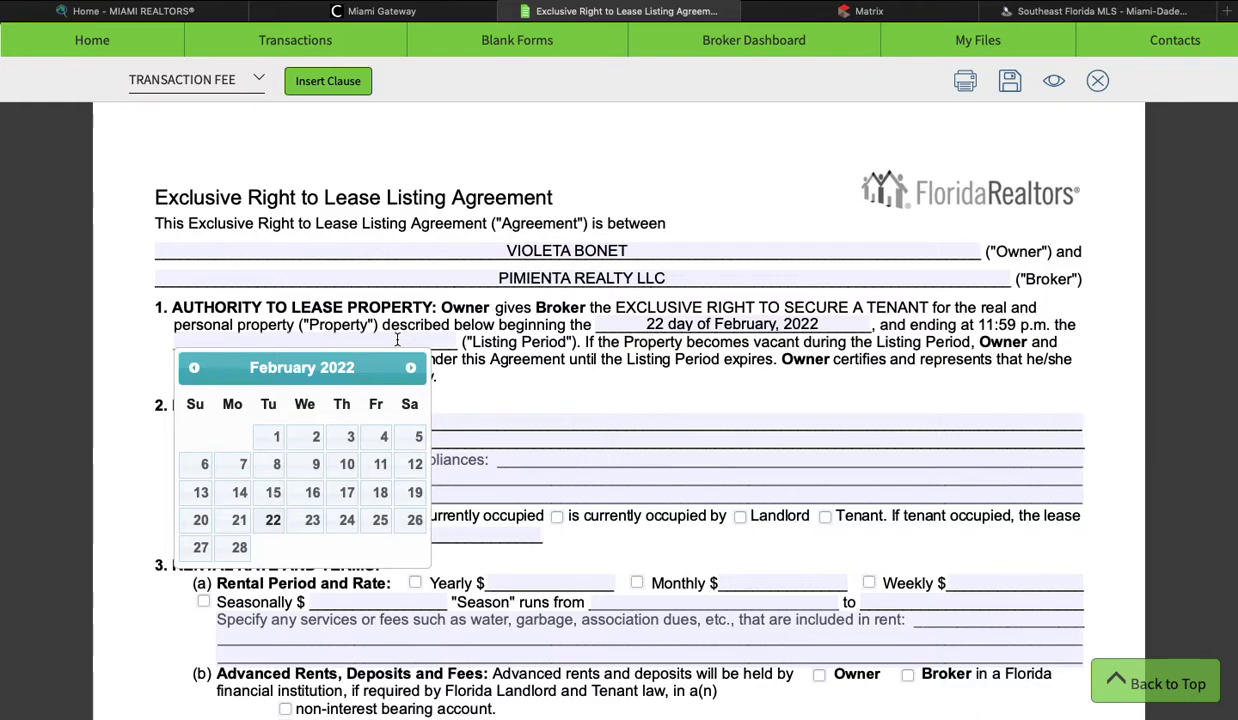
left_click(410, 369)
left_click(411, 369)
left_click(411, 369)
left_click(411, 369)
left_click(411, 369)
left_click(411, 369)
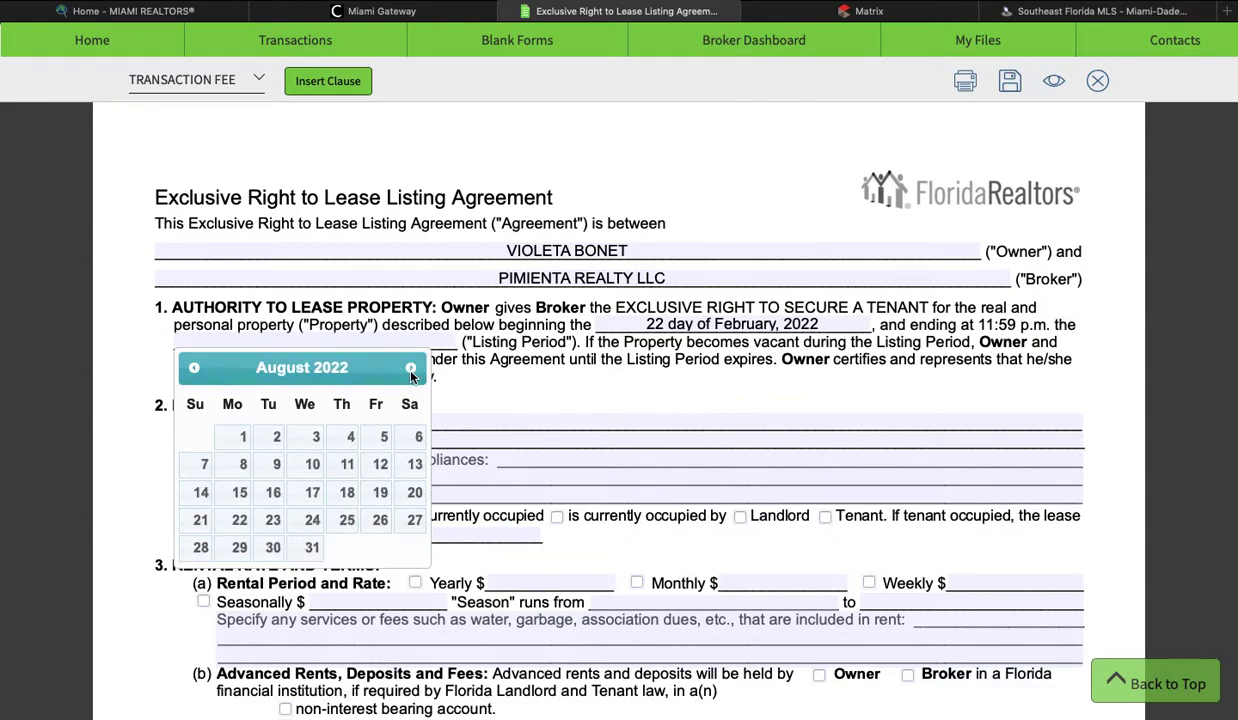
left_click(252, 519)
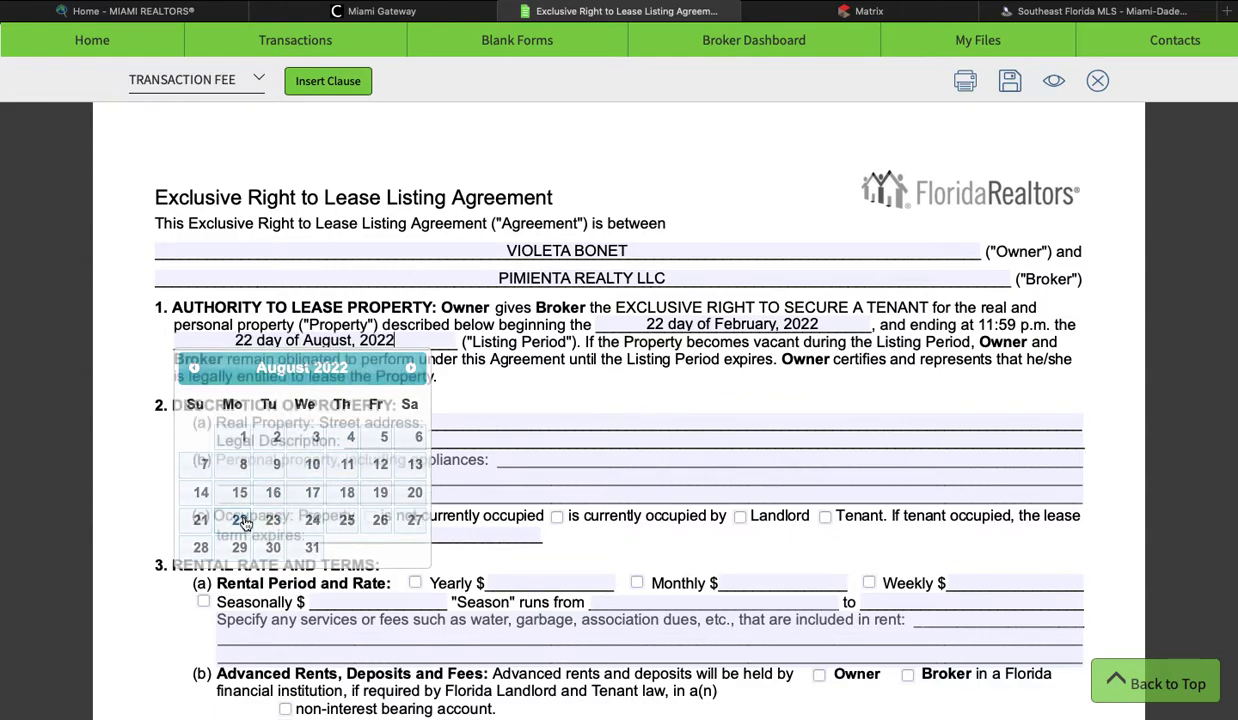
left_click(502, 421)
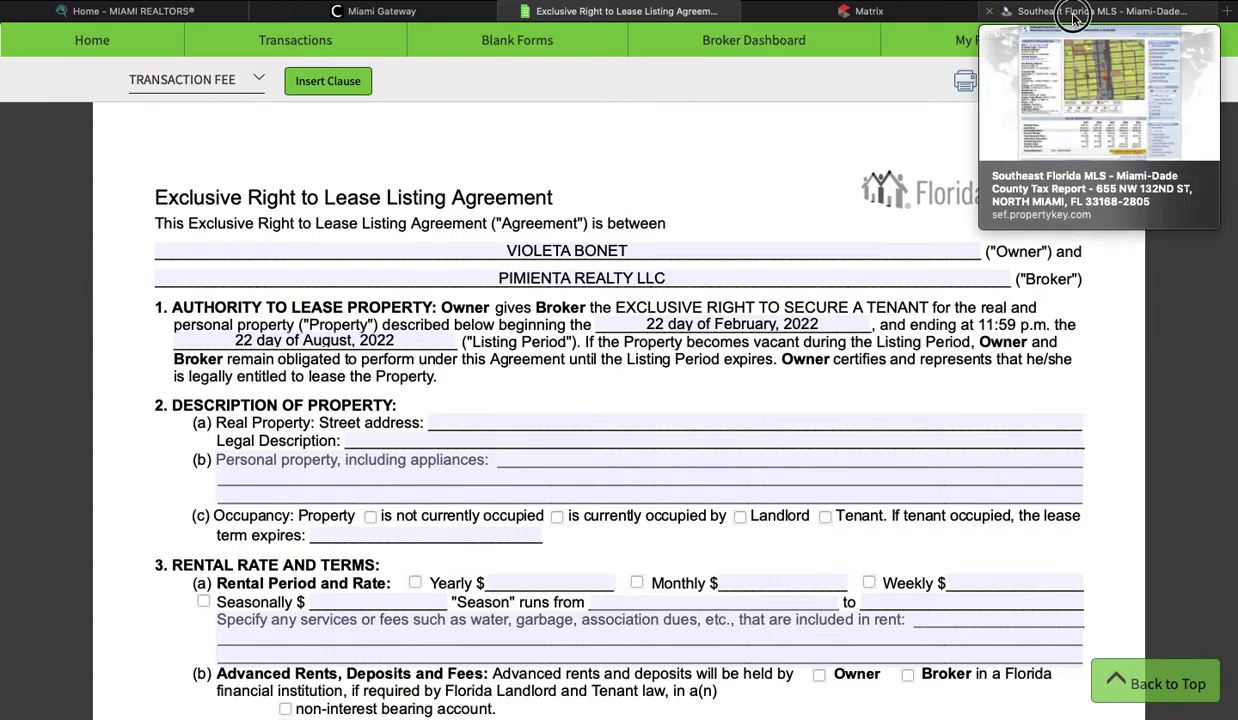
left_click(1073, 14)
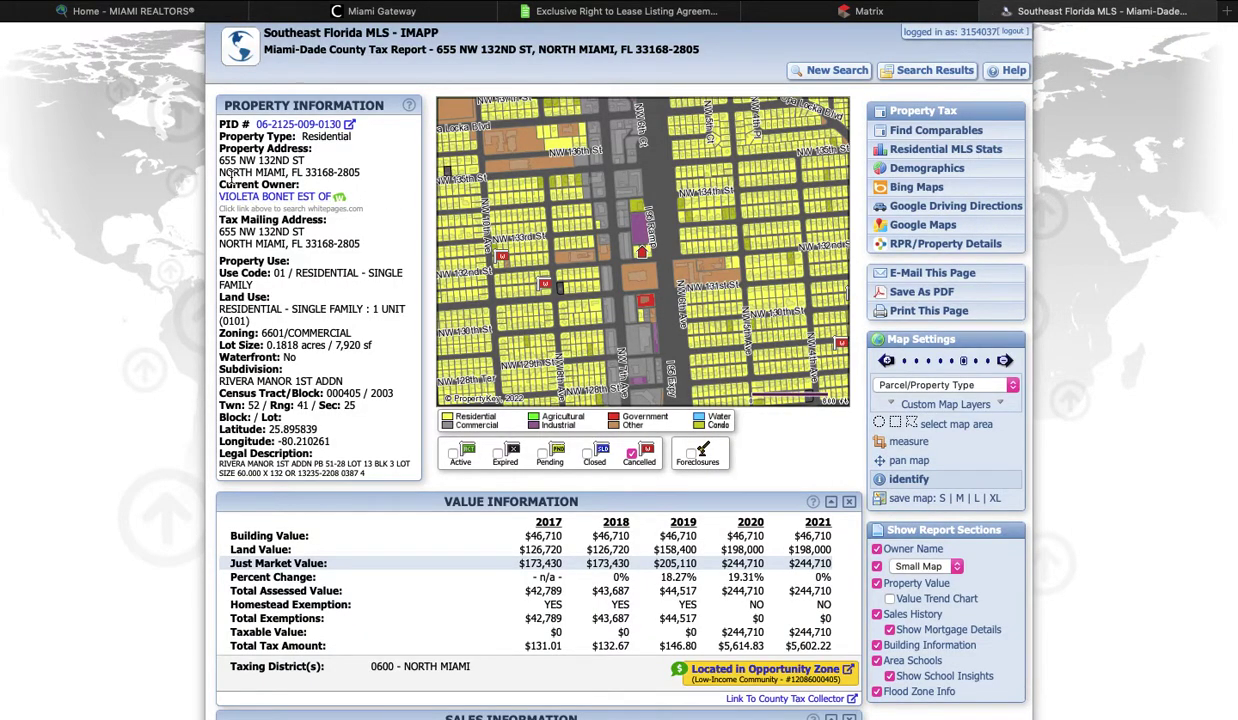
Step: Copy the property address from the tax report into the agreement's street address line
left_click_drag(220, 162, 366, 181)
key("ctrl+c")
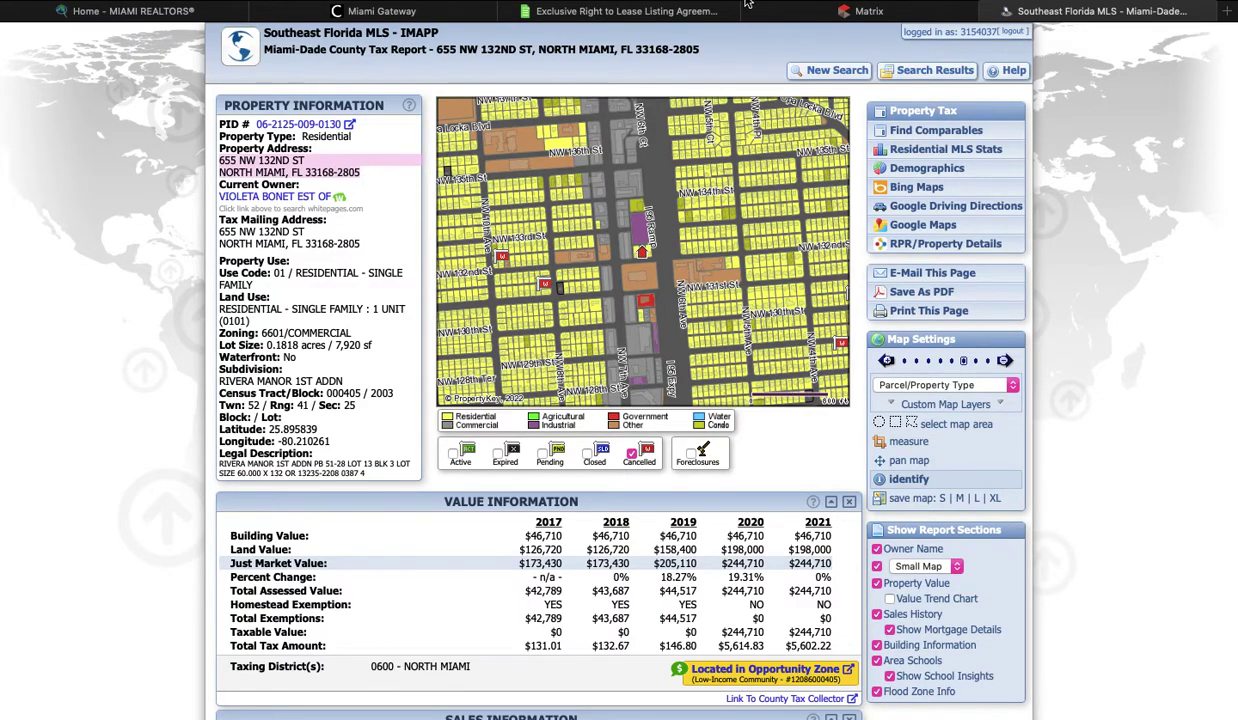
left_click(660, 11)
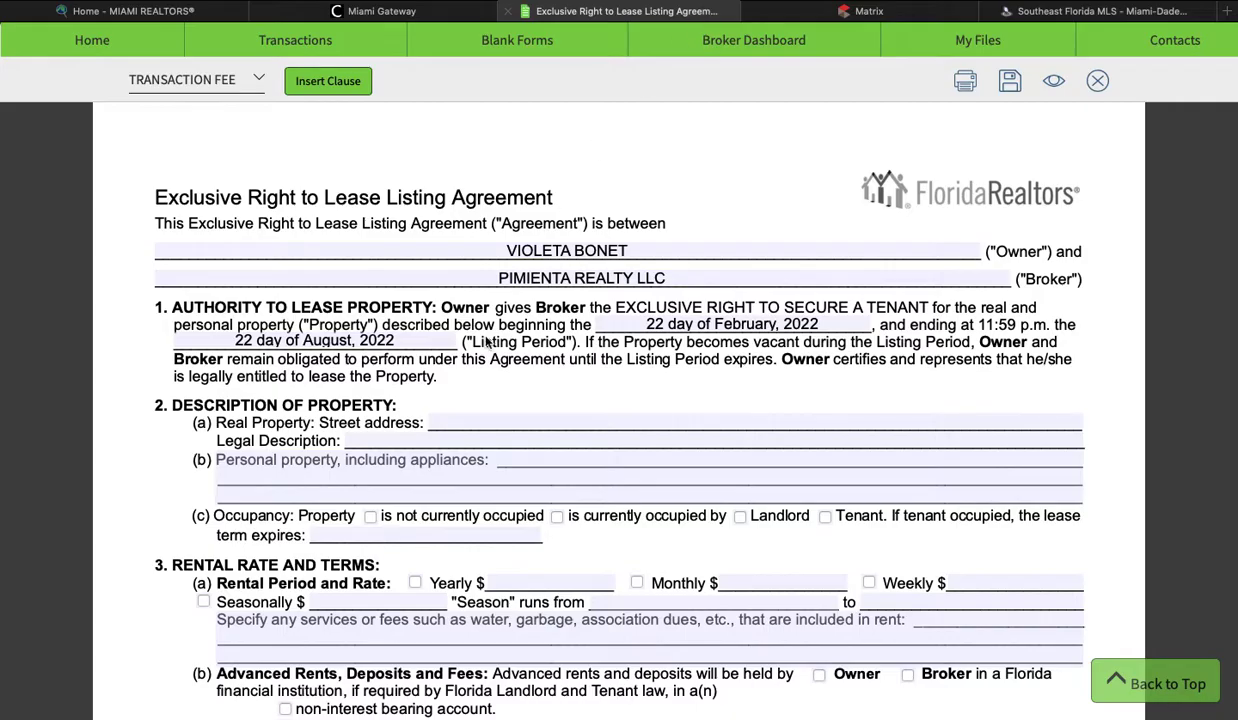
left_click(597, 415)
key("ctrl+v")
key("Tab")
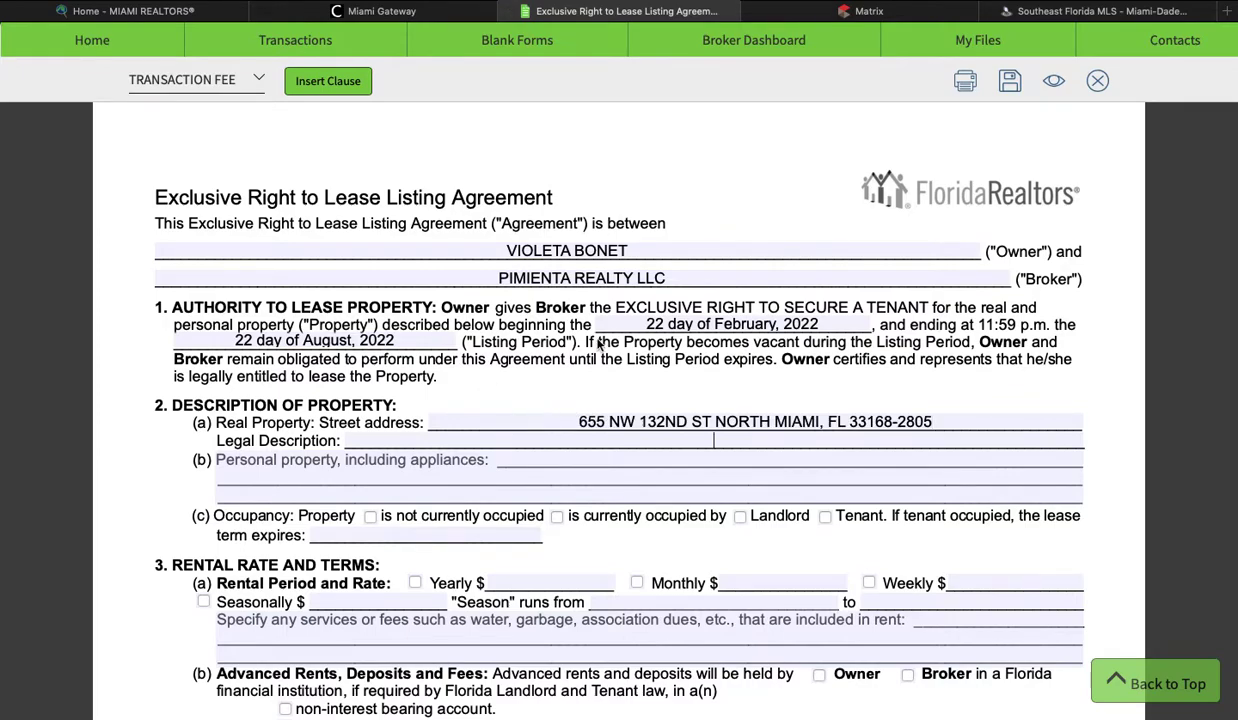
Step: Copy the legal description from the tax report and return to the form
left_click(1035, 14)
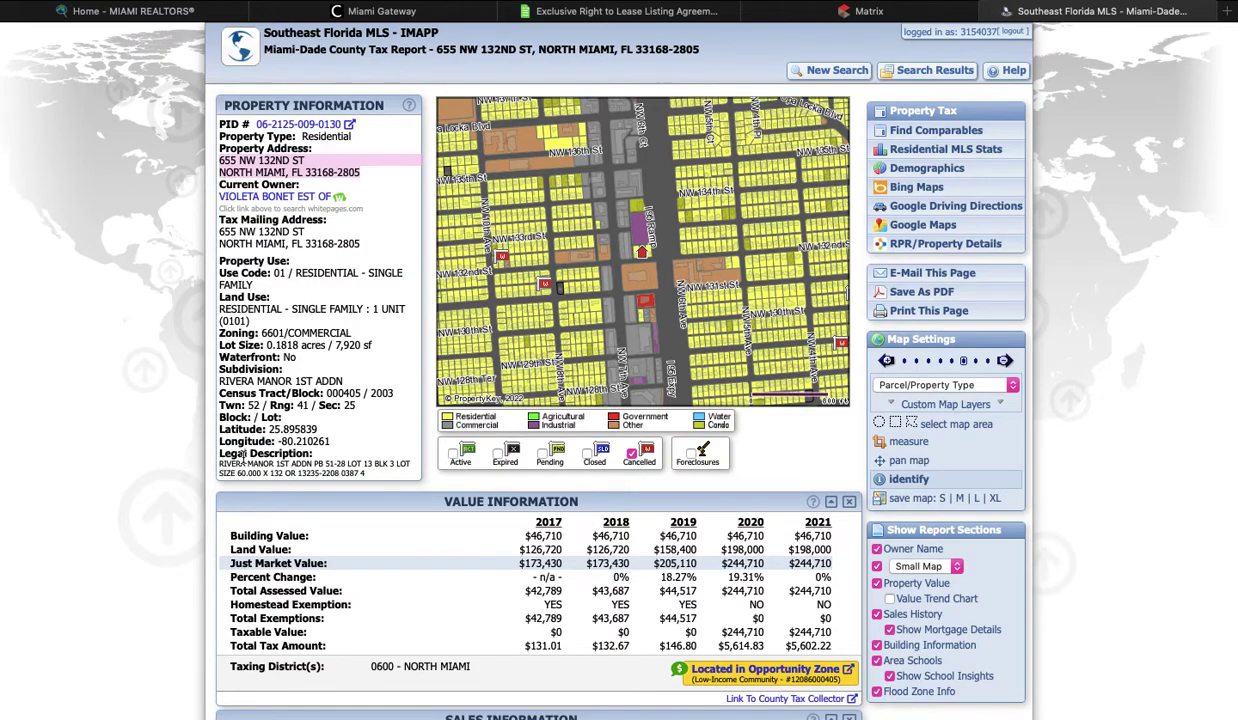
left_click_drag(215, 456, 373, 474)
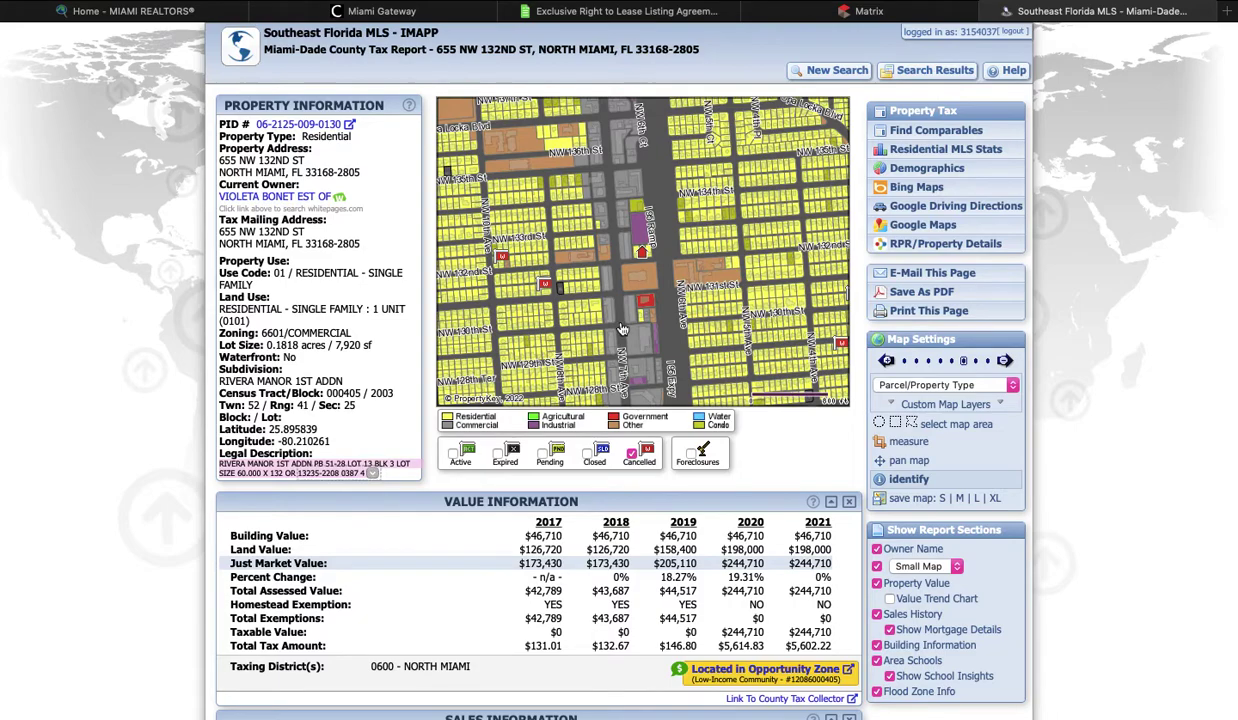
mouse_move(625, 5)
left_click(630, 36)
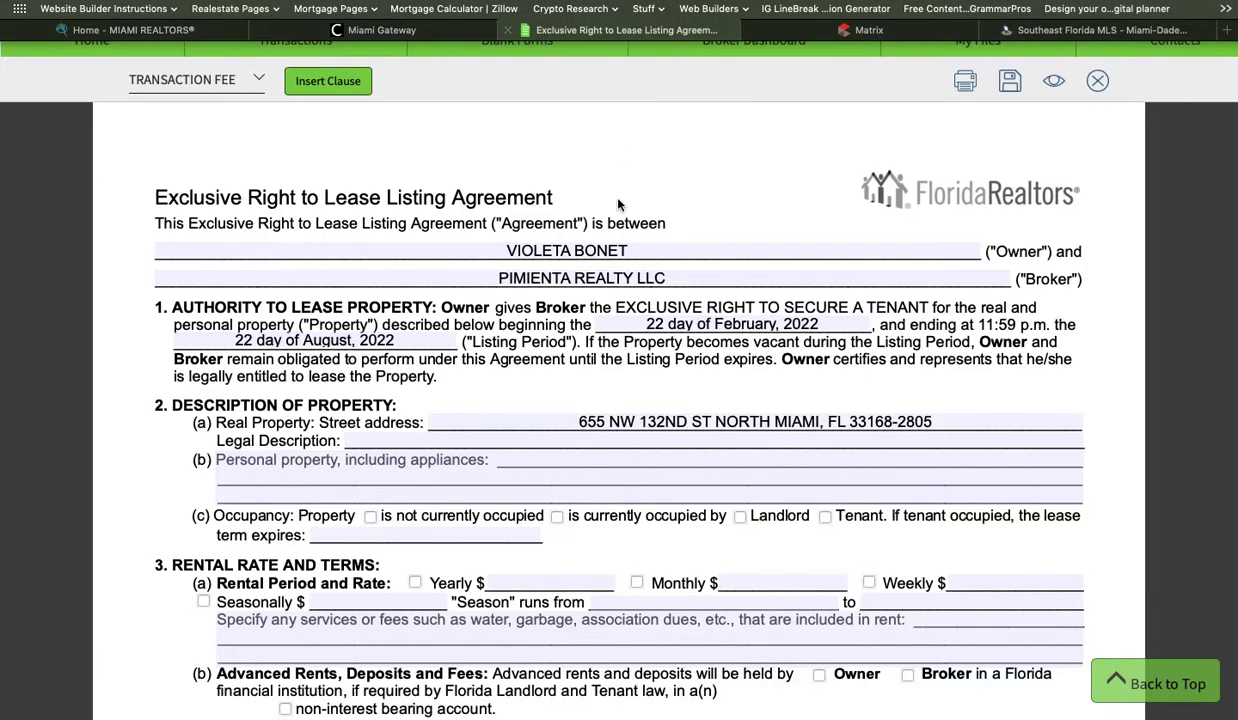
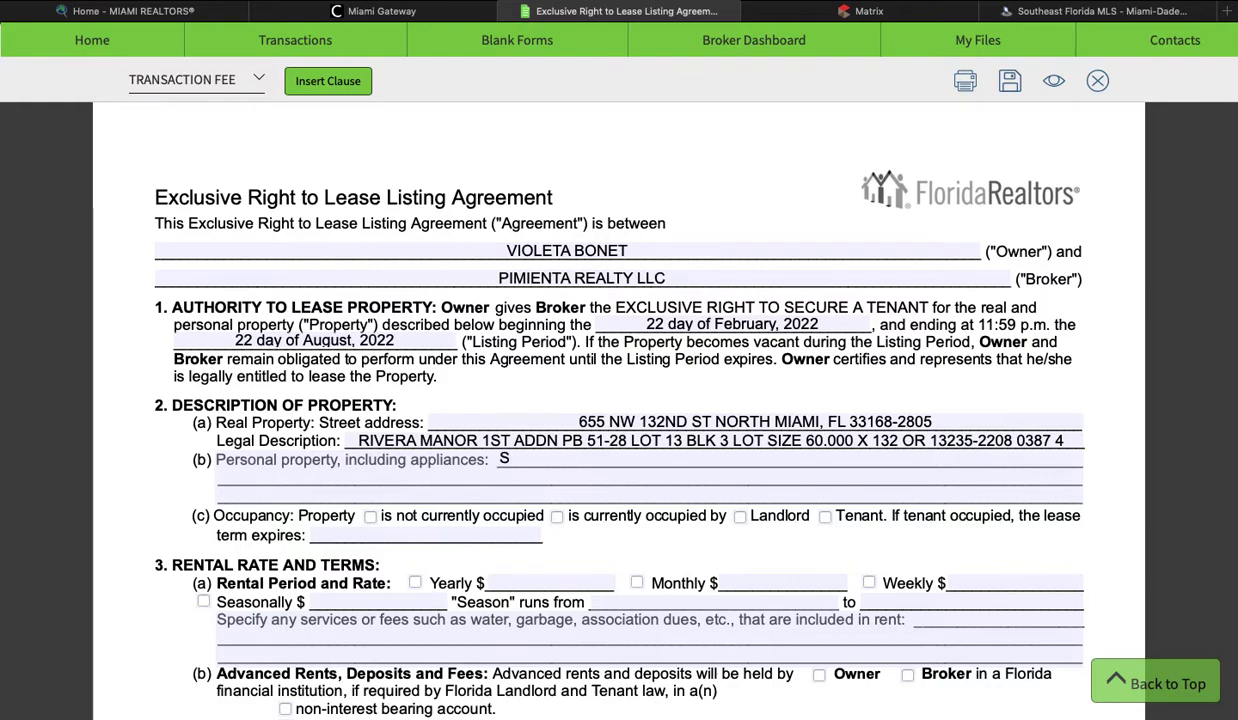
Step: List ELECTRIC RANGE, REFRIDGEATOR, DISHWASHER, WASHER, DRYER, AND MICROWAVE as the included personal property
type("ELECTRC")
key("BackSpace")
type("IC RA")
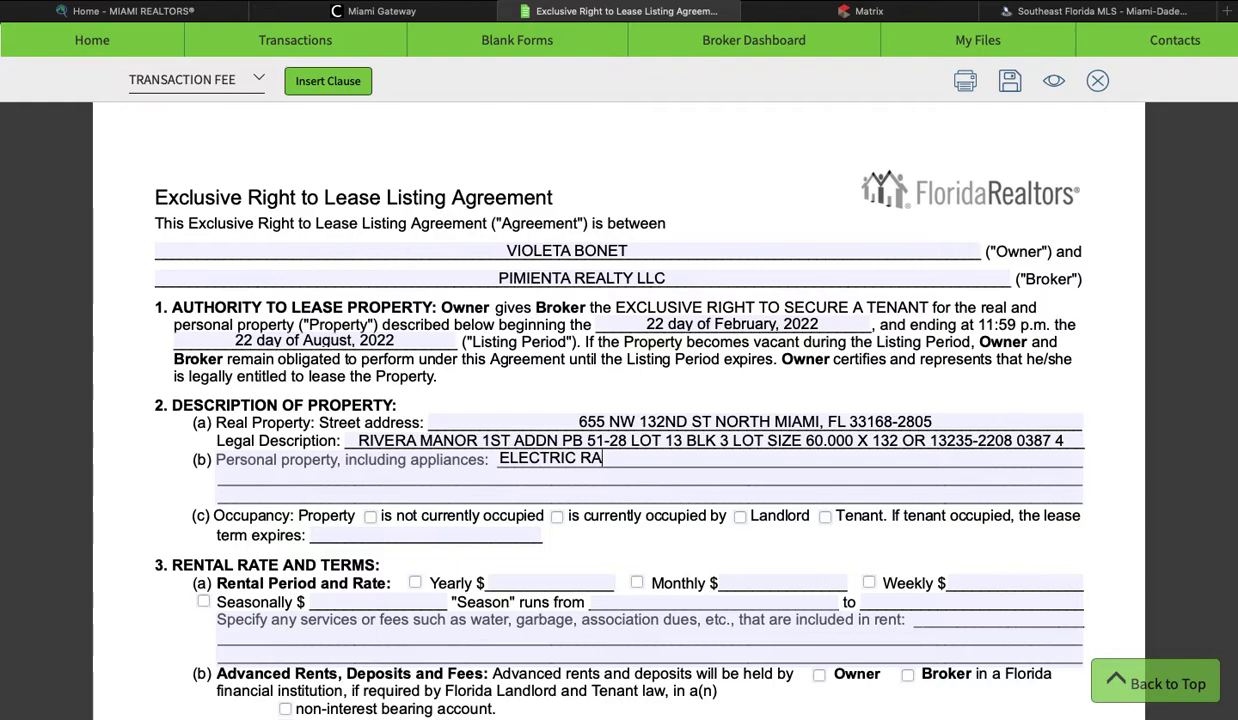
type("NGE, REFRID")
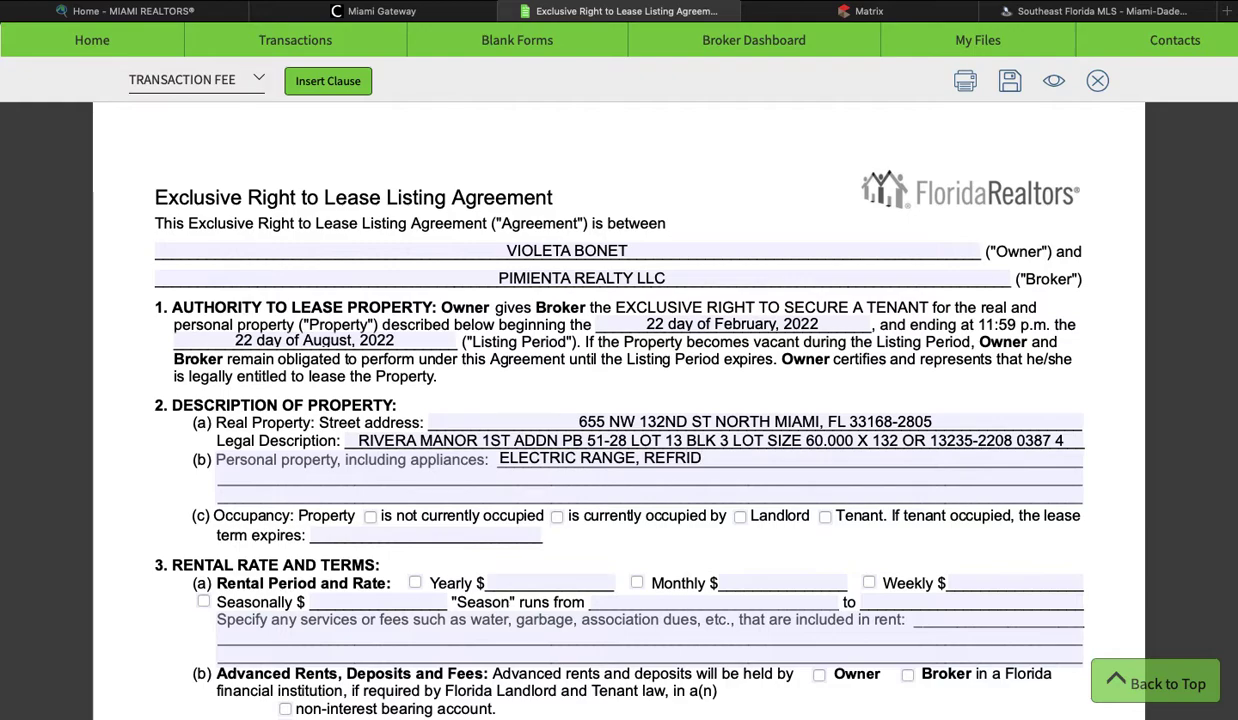
type("GEATOR,")
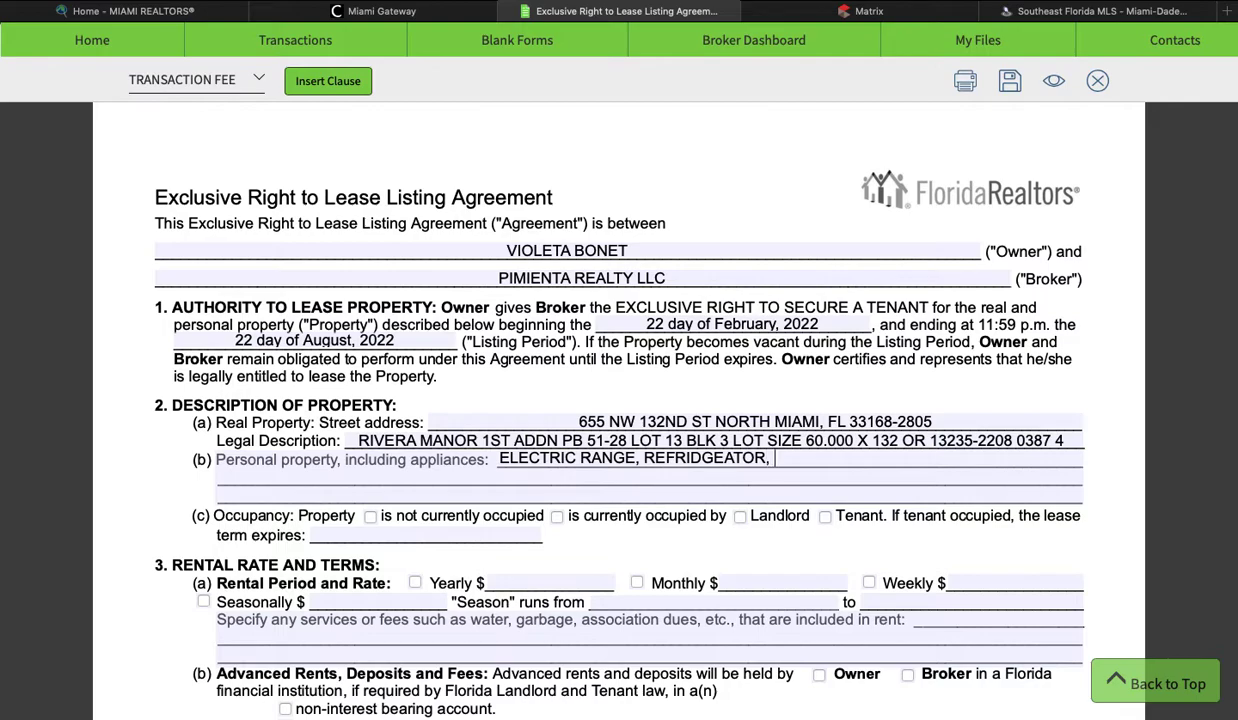
type("DISHWASHER, ")
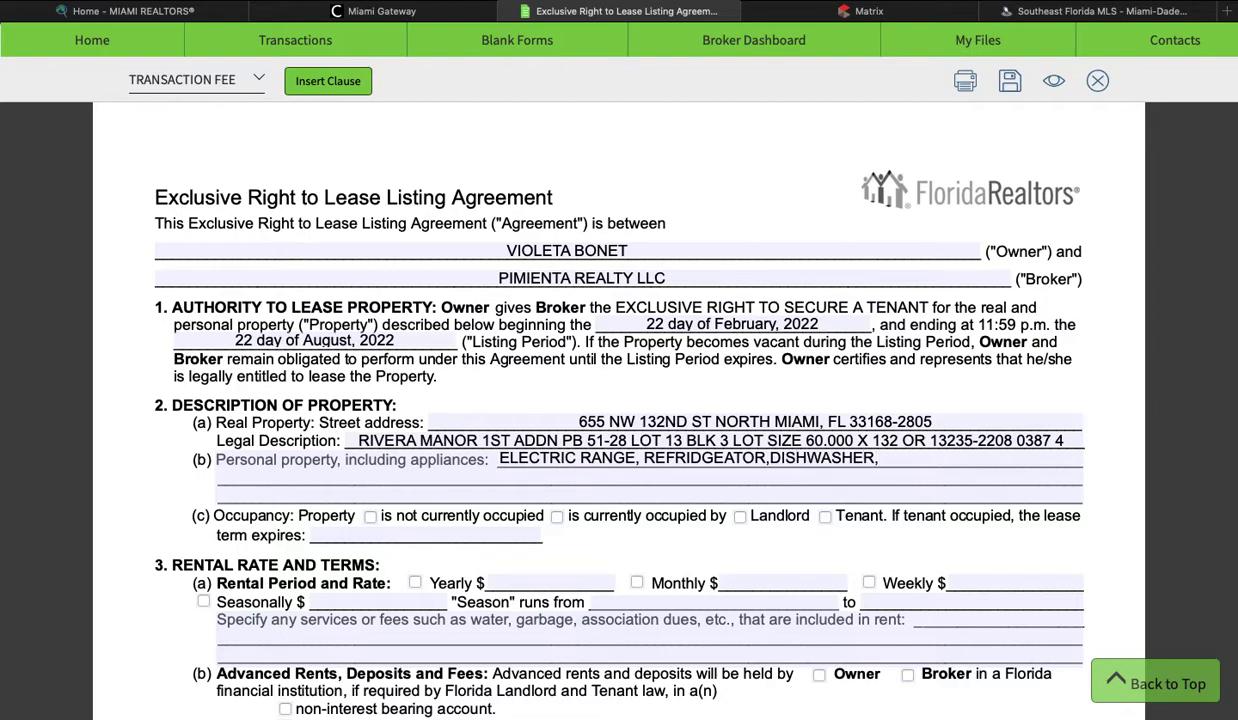
type("WASHER")
type(", DR")
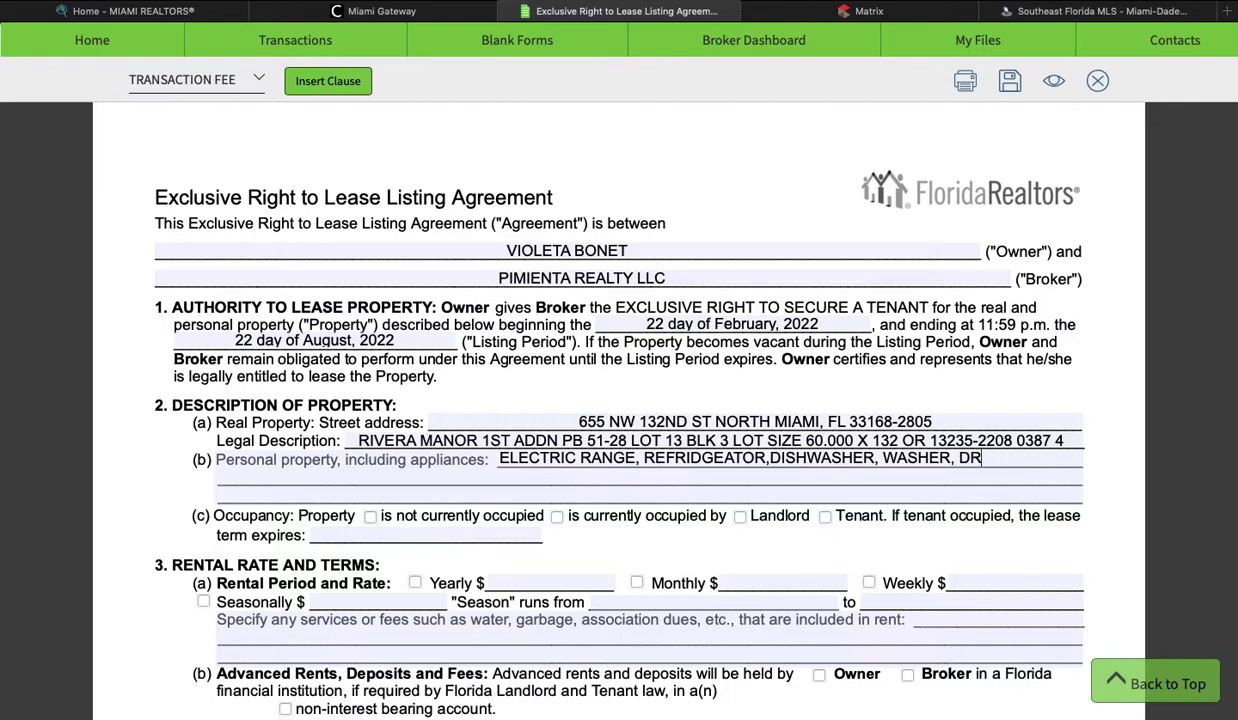
type("YER, AND MICROWAV")
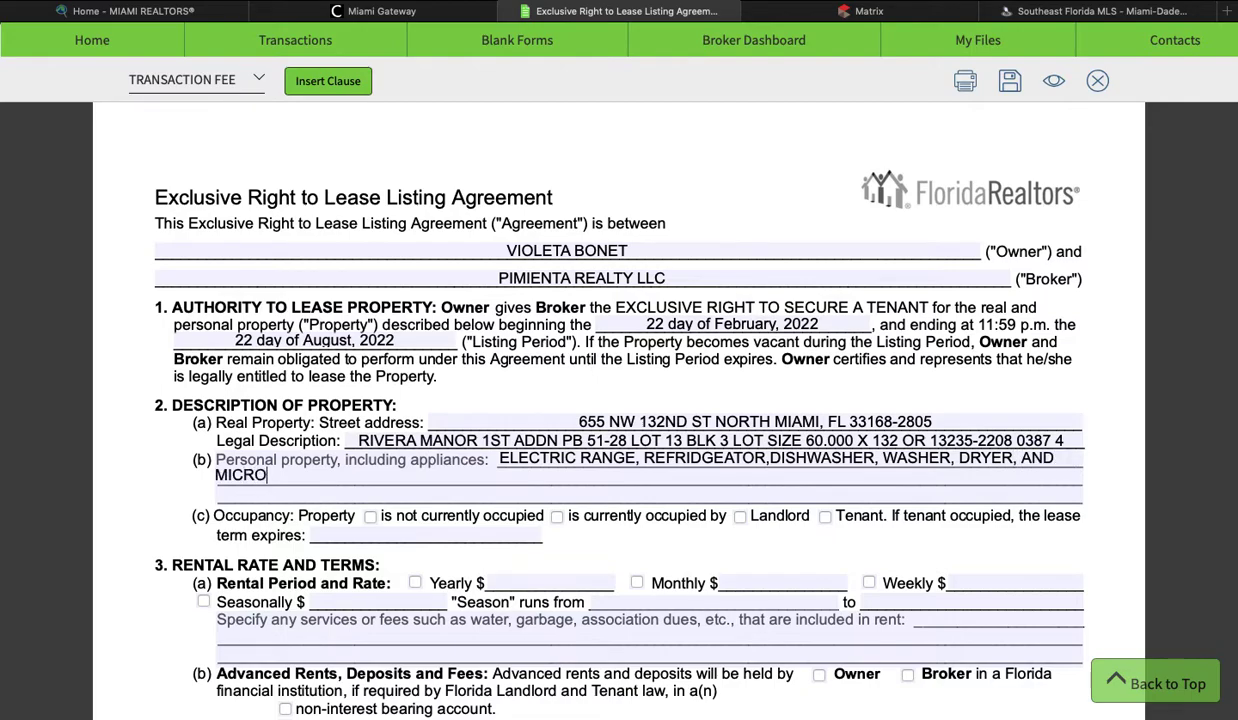
type("E")
Step: Tick the 'is not currently occupied' checkbox under Occupancy
scroll(531, 404, "down", 3)
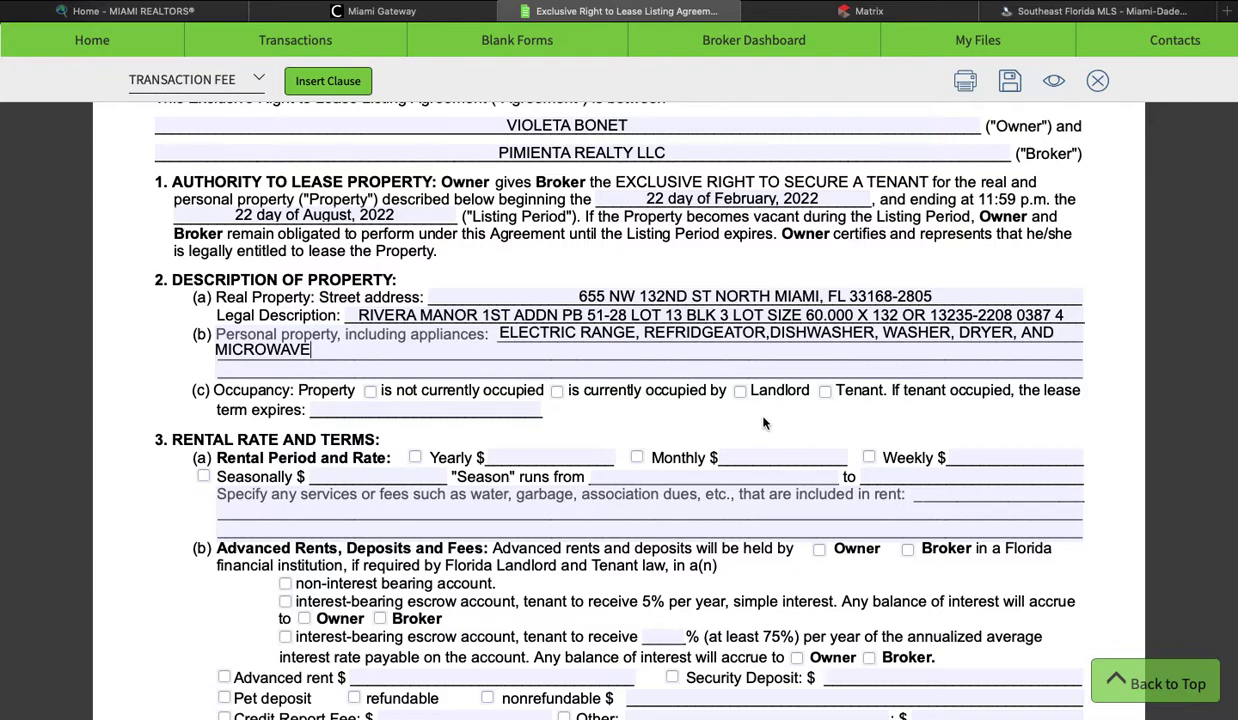
left_click(370, 391)
scroll(370, 393, "down", 3)
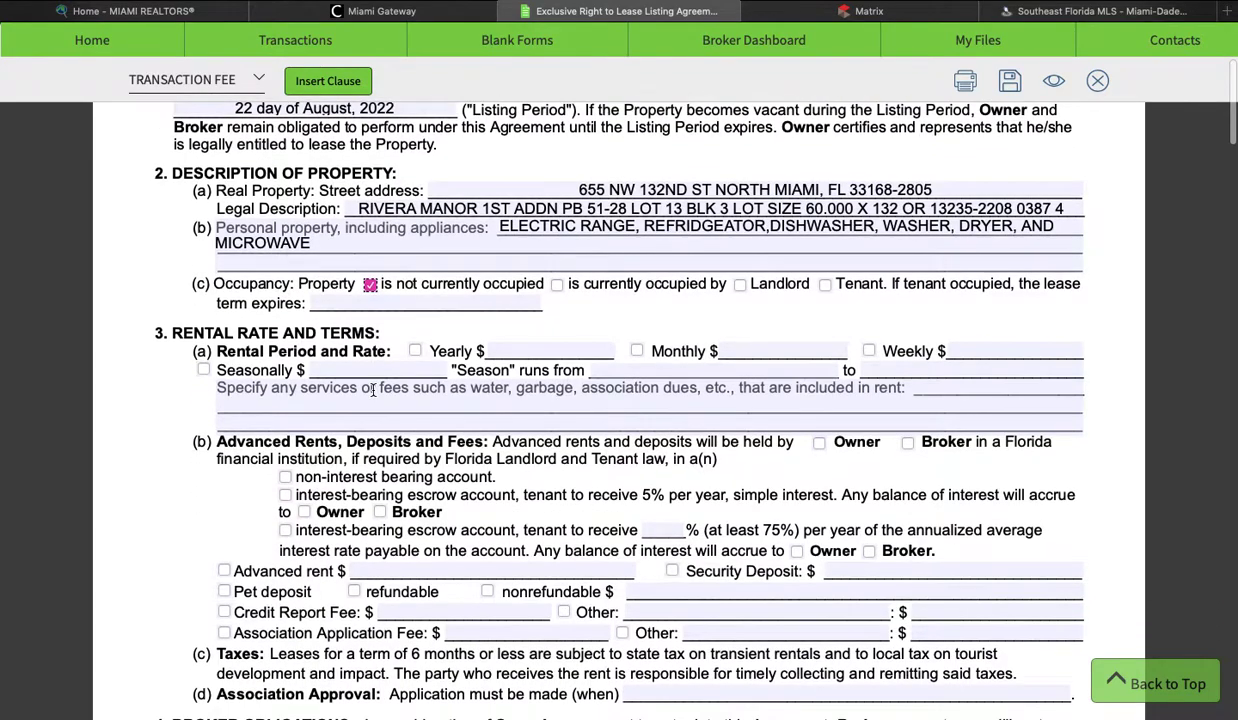
scroll(372, 390, "down", 1)
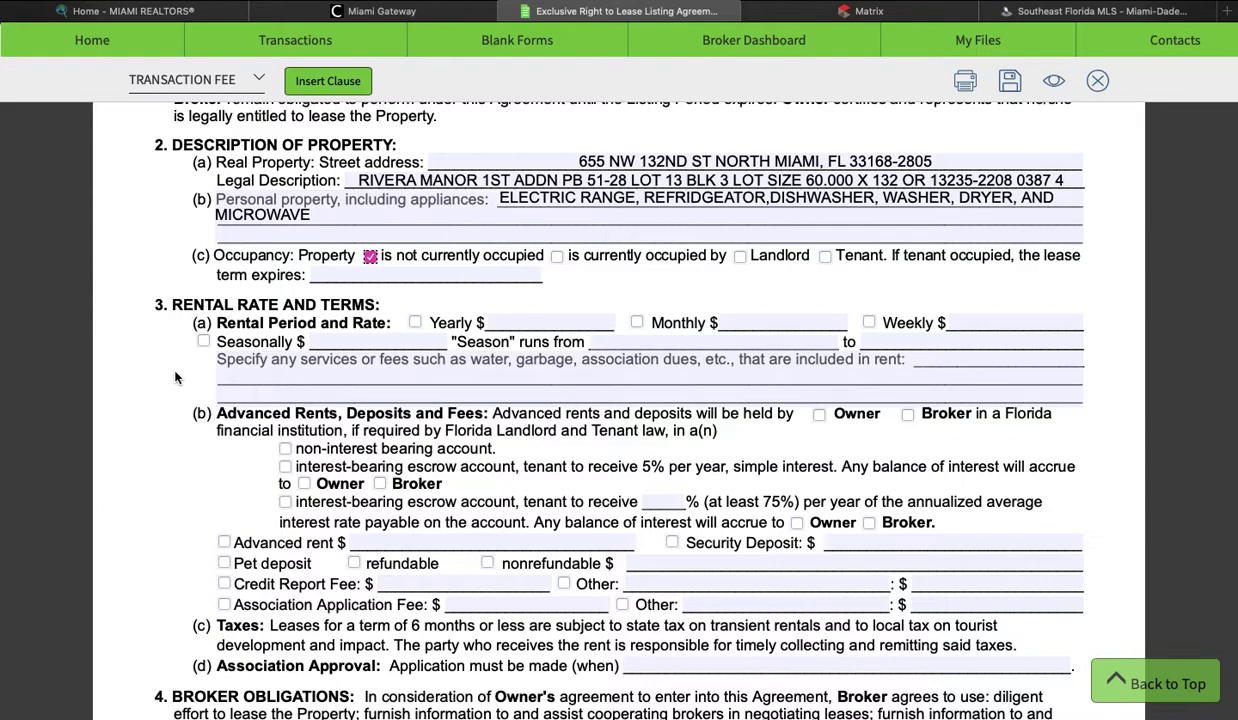
Step: Check the Monthly rental period and enter 2,500.00 as the monthly rent
left_click(637, 323)
left_click(759, 323)
type("2500")
left_click(676, 305)
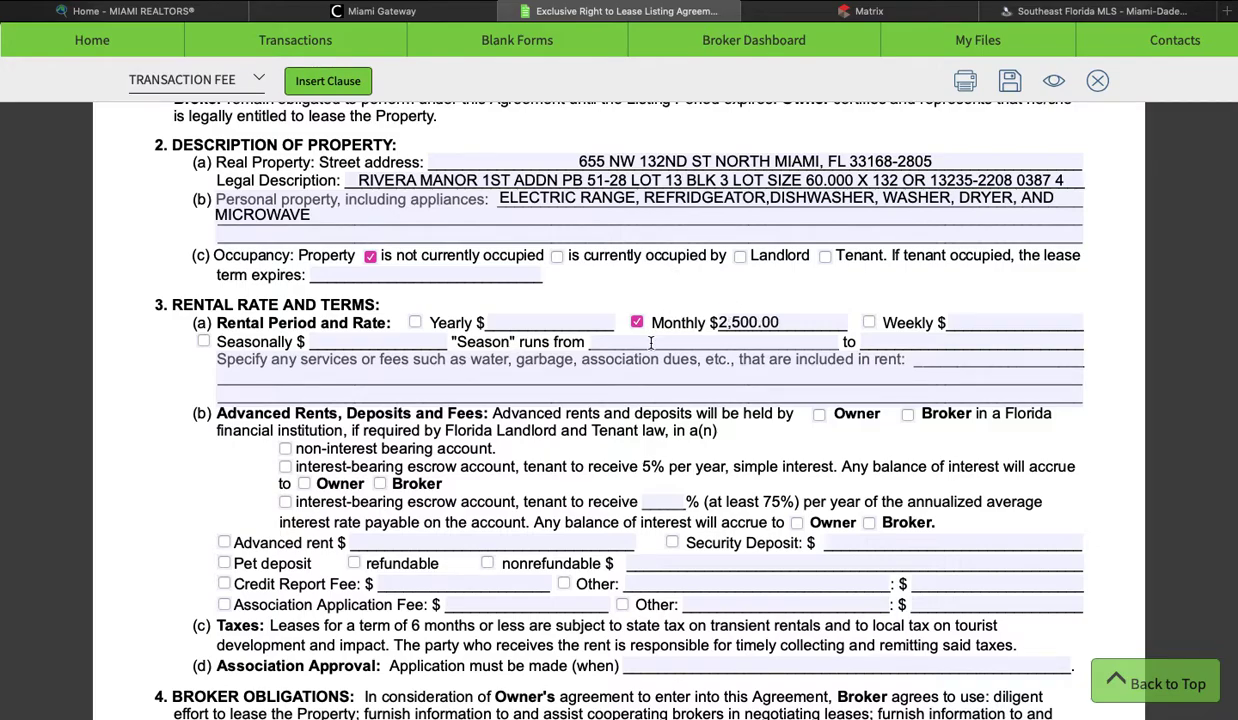
scroll(182, 483, "down", 3)
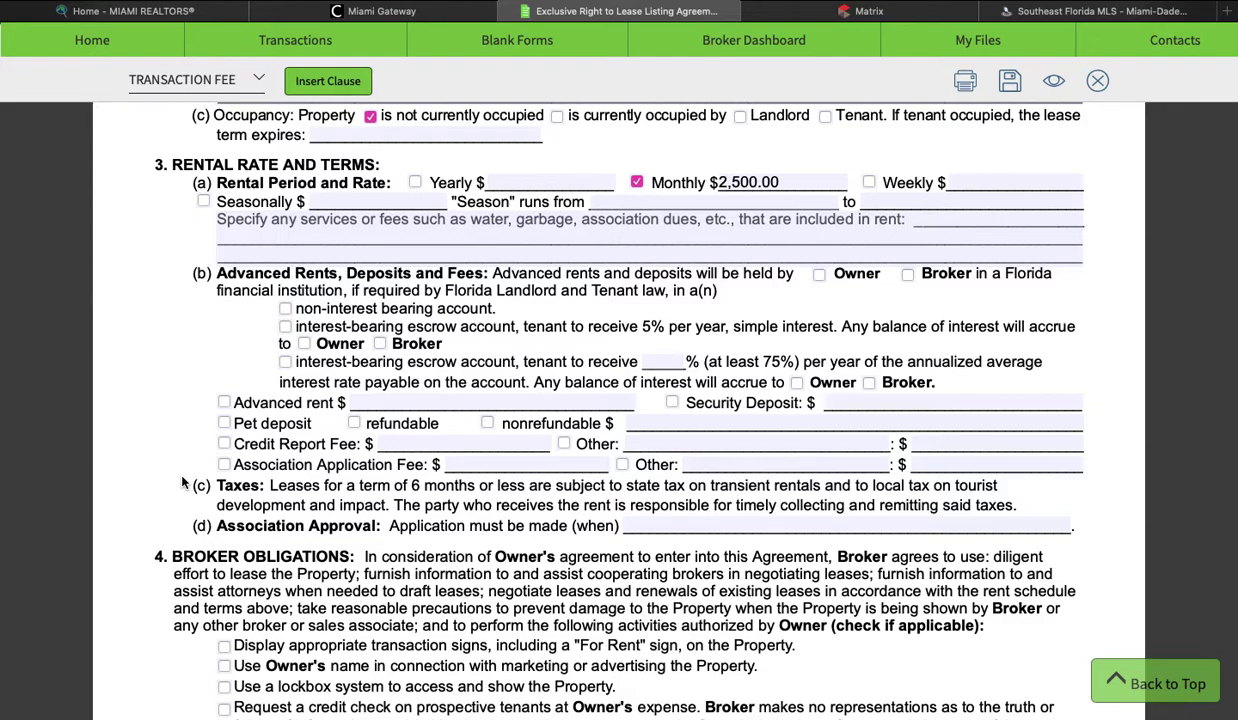
Step: Tick Owner under 3(b) as the holder of advance rents and deposits
left_click(818, 276)
Step: Check Advanced rent and Security Deposit and enter 2,500.00 for each
scroll(271, 365, "down", 2)
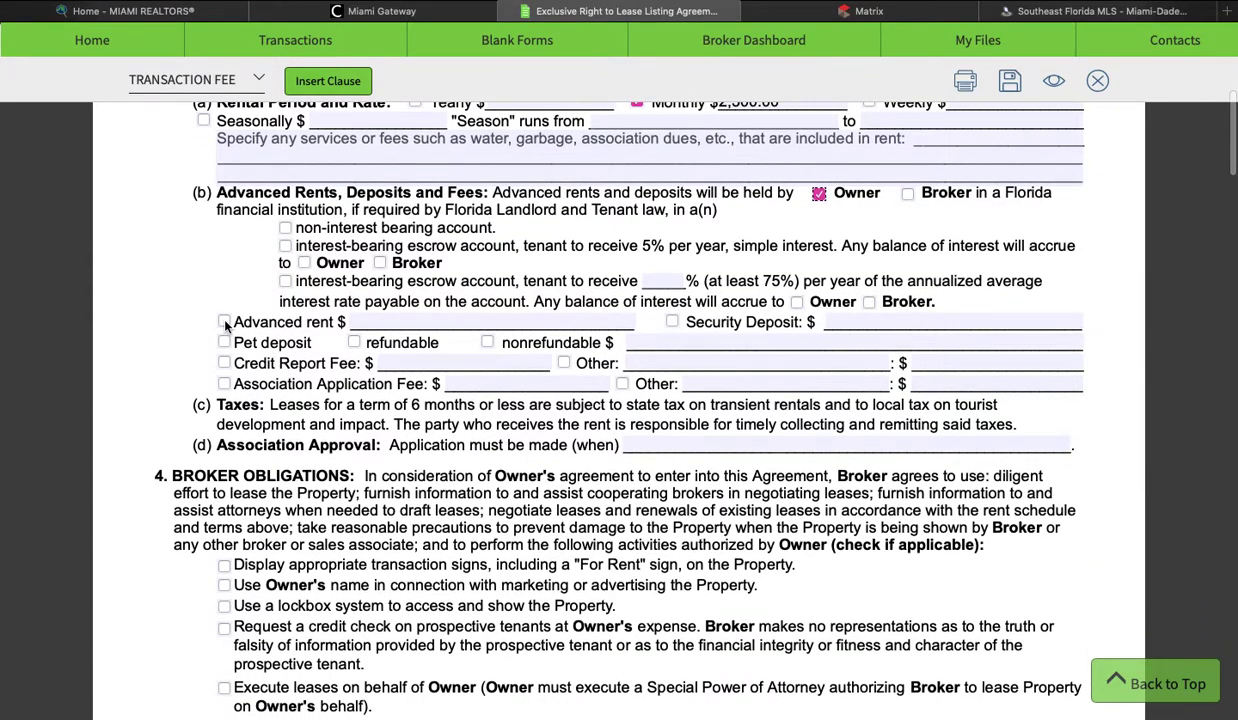
left_click(224, 322)
left_click(672, 322)
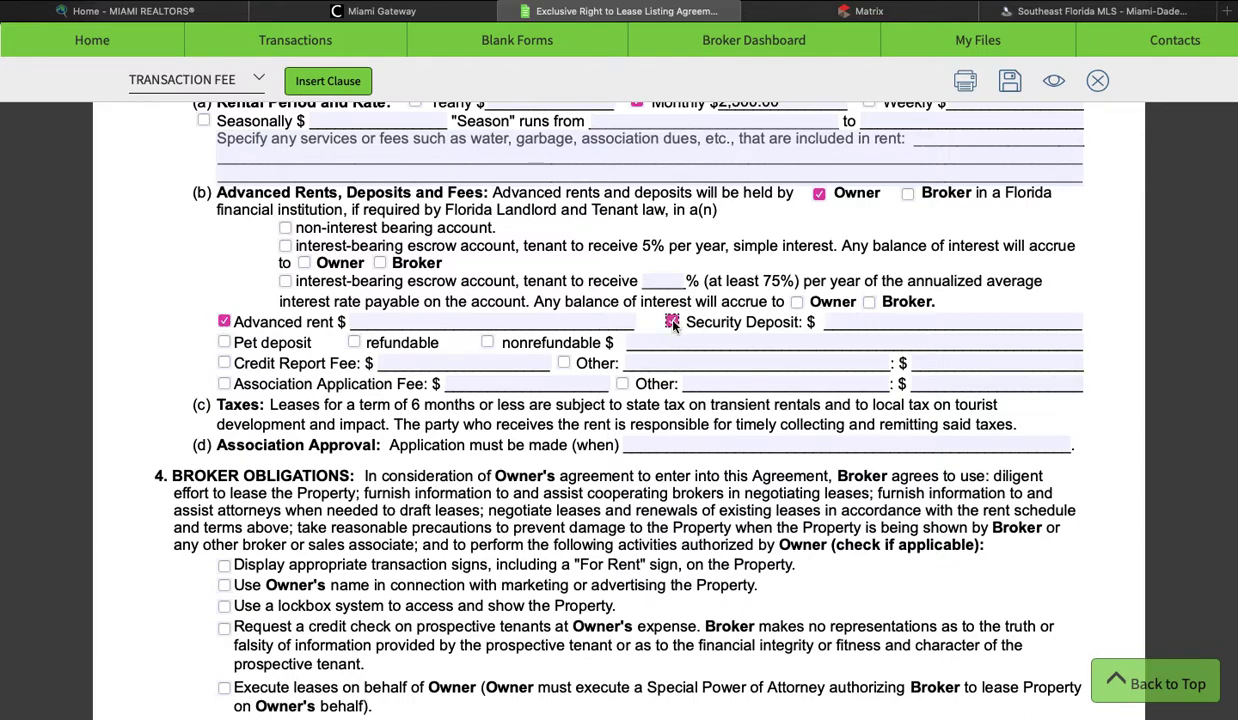
left_click(565, 320)
type("2500.00")
left_click(855, 321)
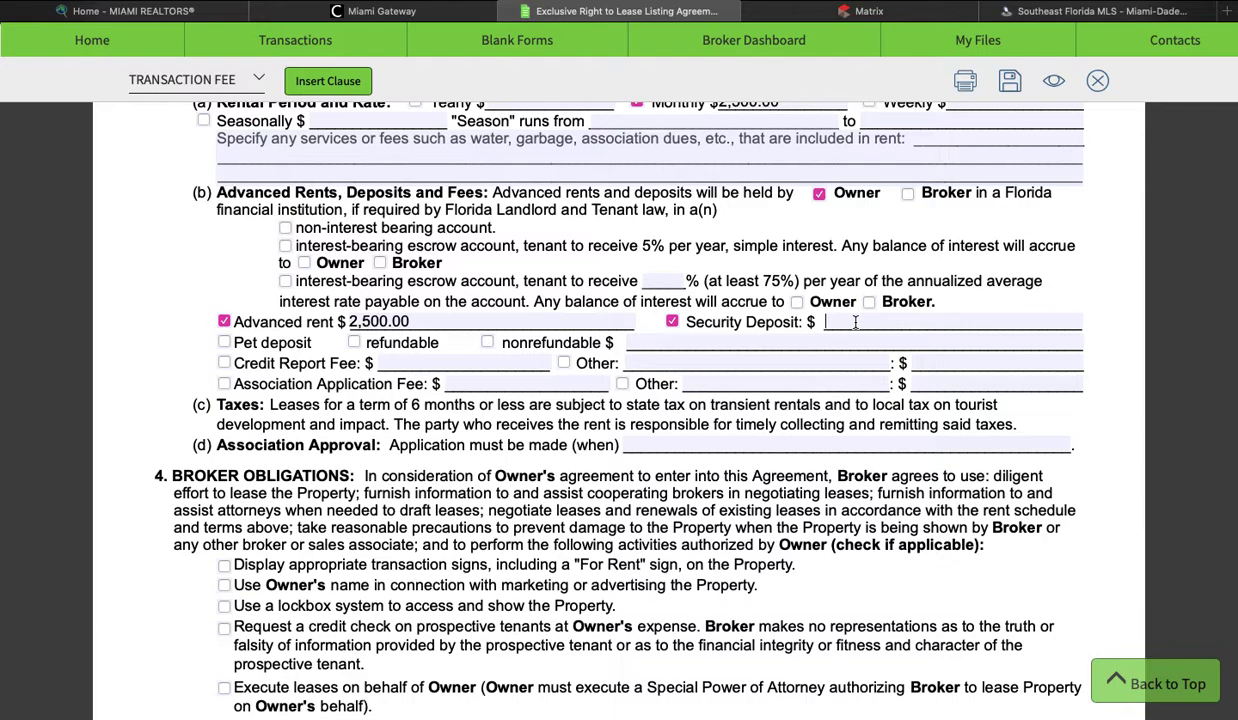
type("2500")
left_click(1105, 372)
Step: Add a 500.00 nonrefundable pet deposit and a 75.00 credit report fee
left_click(224, 343)
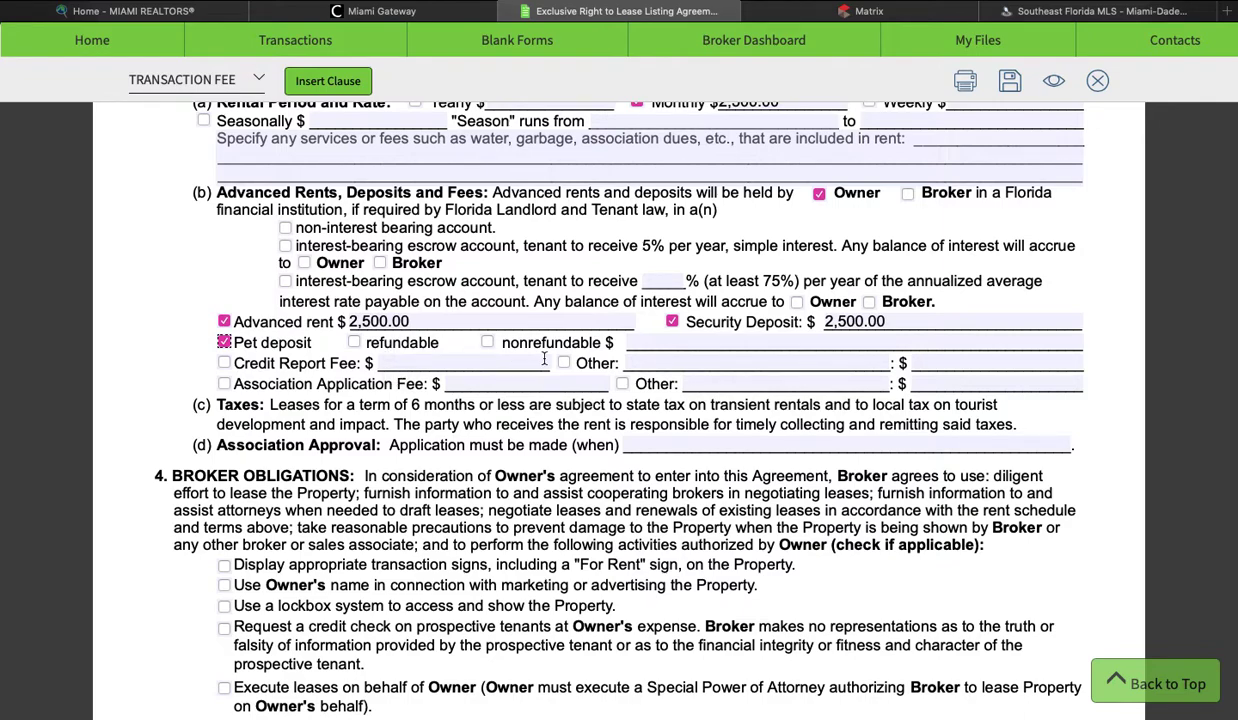
left_click(488, 343)
left_click(744, 343)
type("500.00")
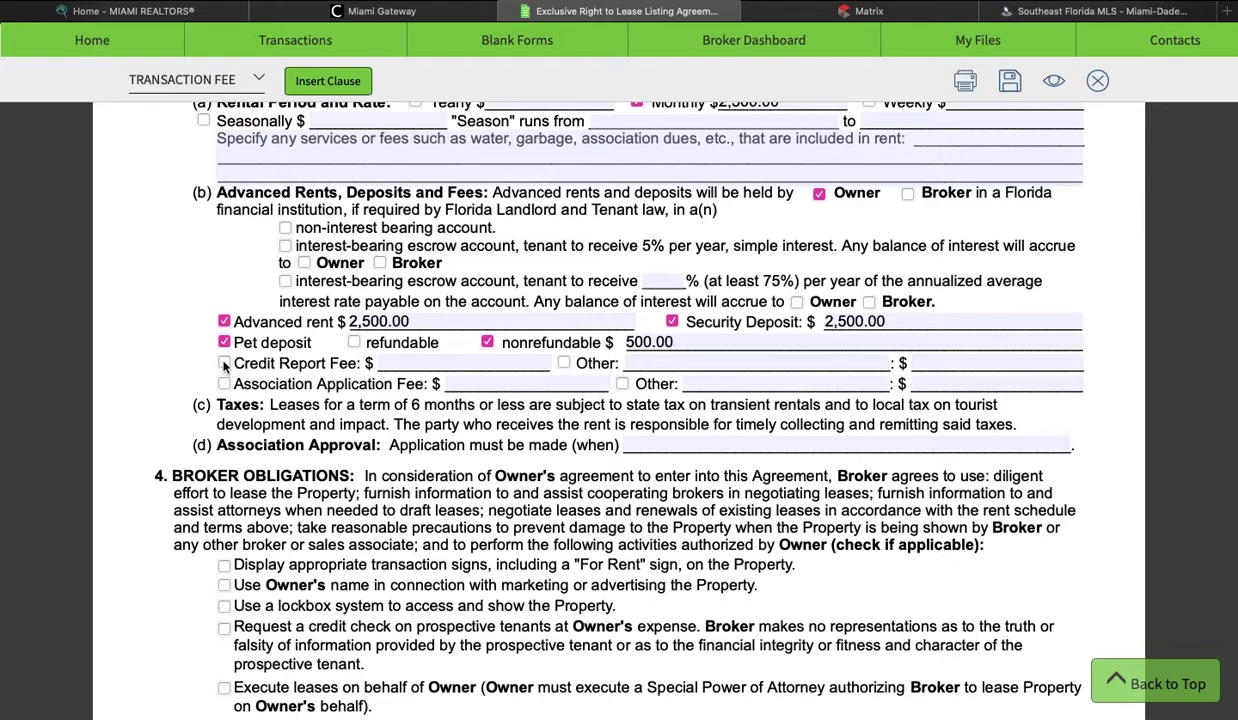
left_click(224, 364)
left_click(425, 364)
type("75.00")
Step: Check the Association Application Fee box among the deposits and fees
left_click(224, 385)
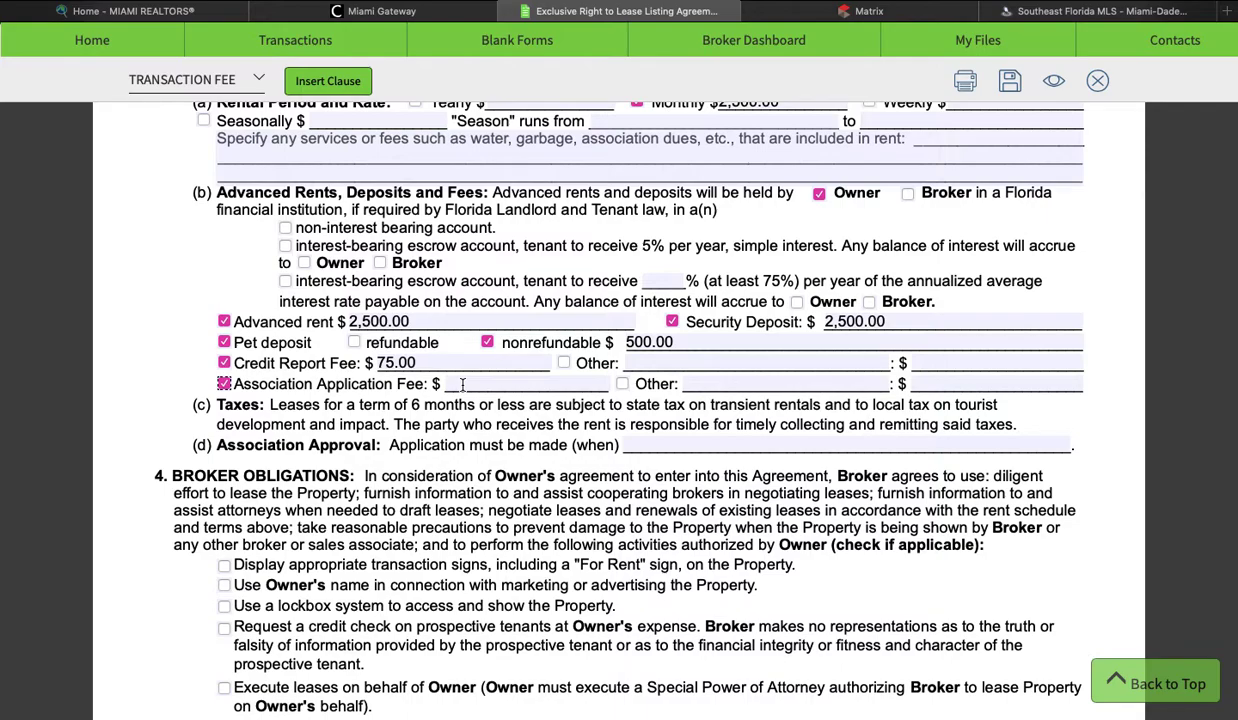
Step: Scroll down past the filled deposits and fees section
scroll(462, 385, "down", 3)
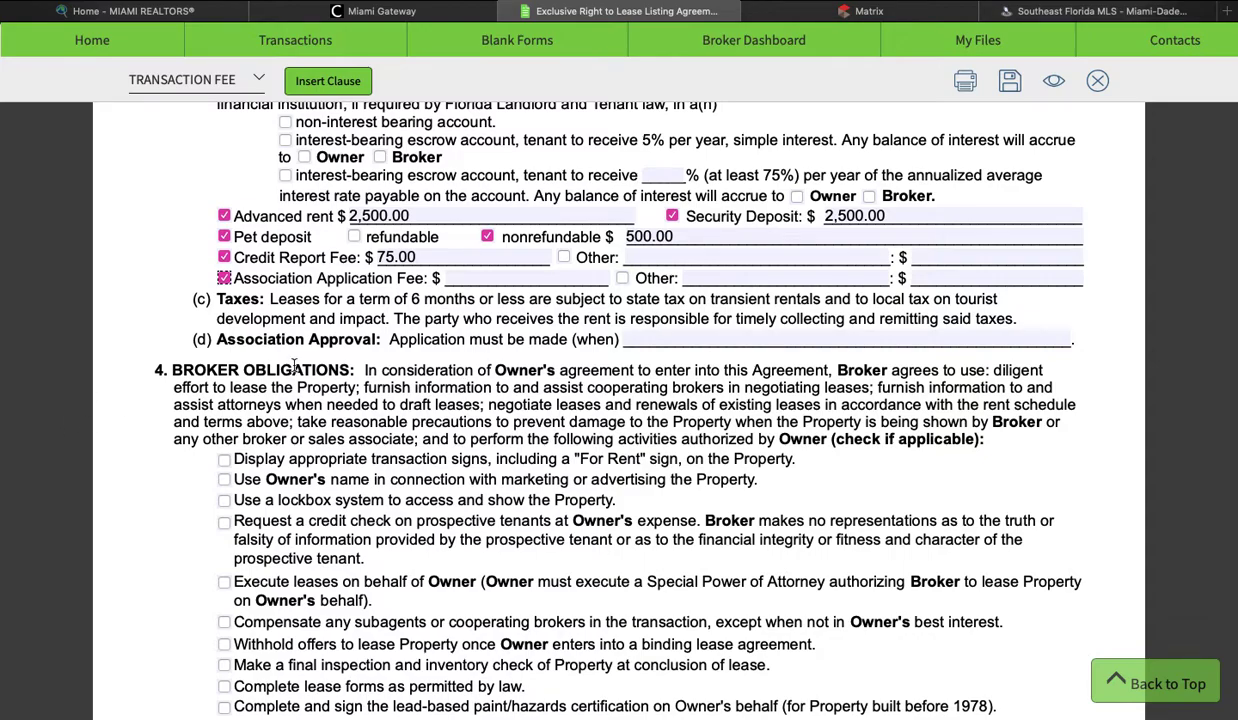
scroll(290, 365, "down", 1)
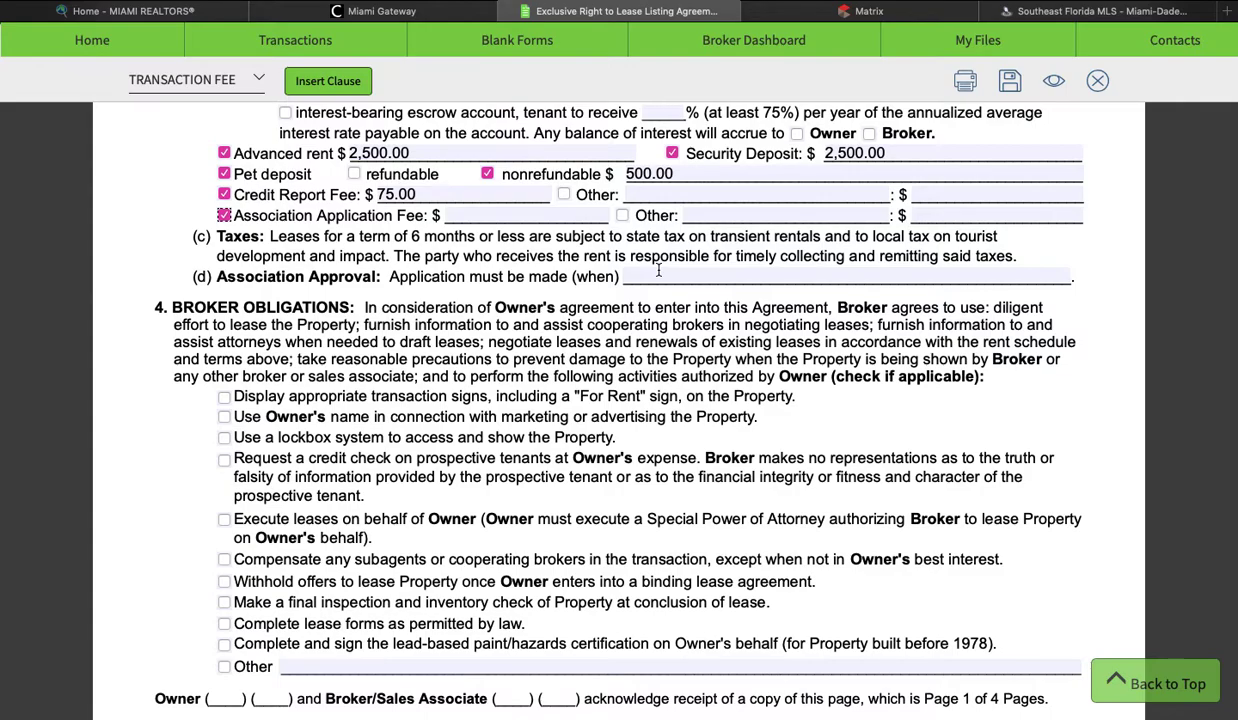
Step: Tick 'Compensate any subagents or cooperating brokers' in section 4 Broker Obligations
scroll(658, 270, "down", 3)
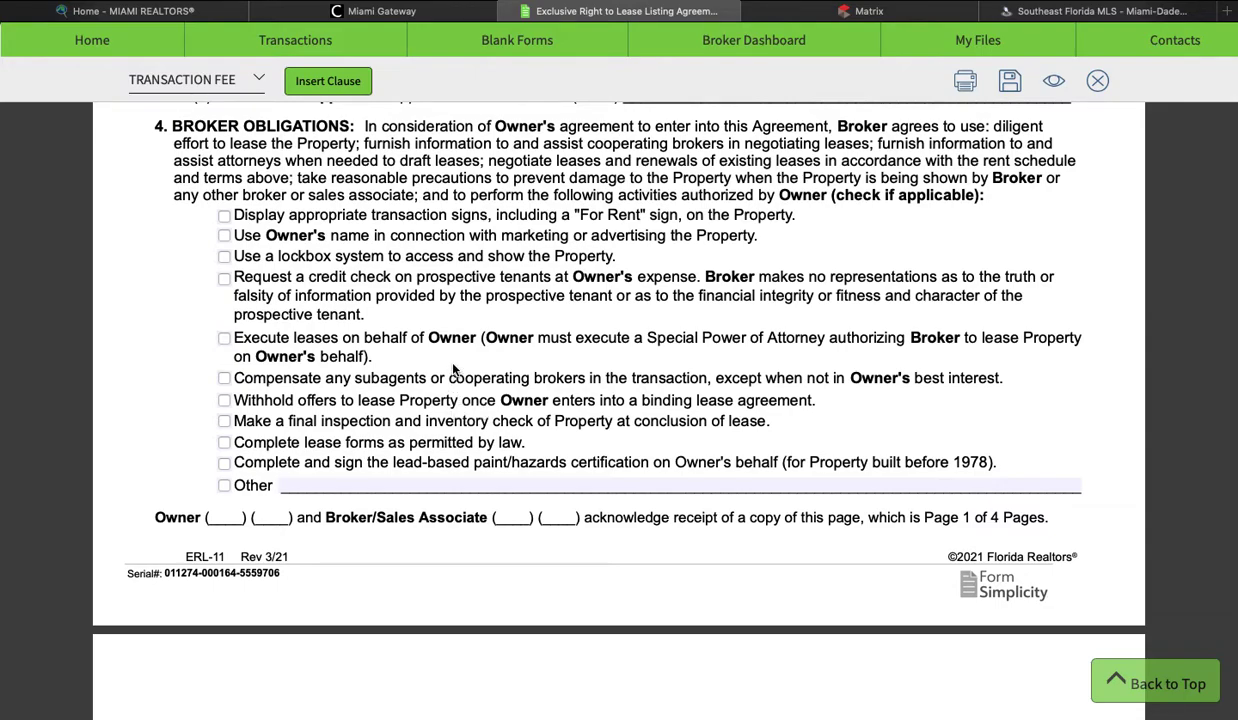
left_click(224, 379)
Step: Authorize withholding offers, final inspection, completing lease forms, and signing the lead-based paint certification
scroll(185, 400, "down", 1)
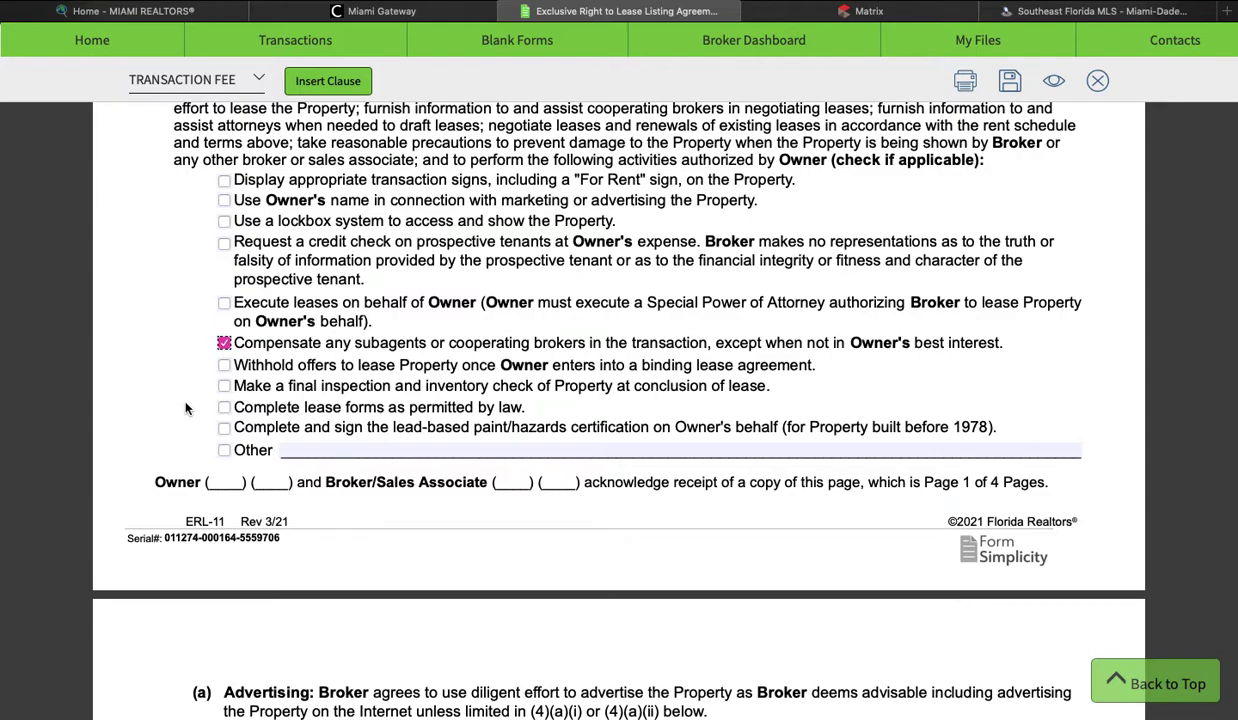
left_click(224, 365)
left_click(225, 387)
left_click(224, 408)
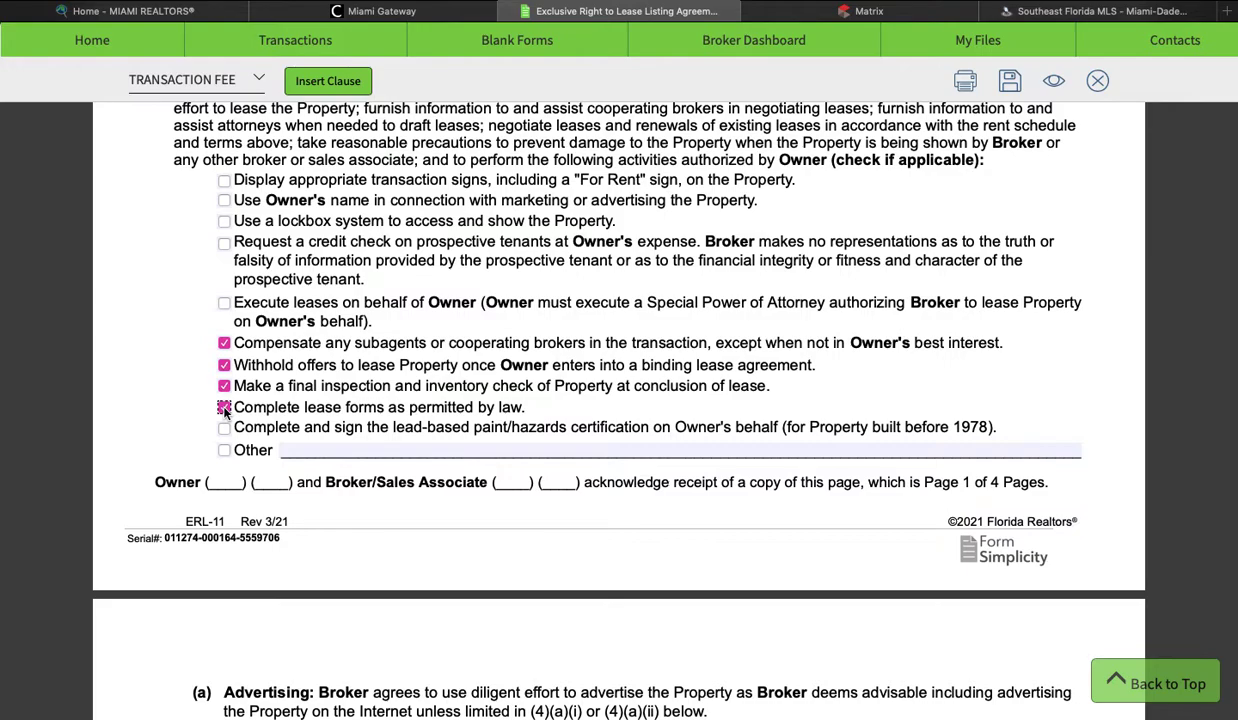
scroll(224, 410, "down", 1)
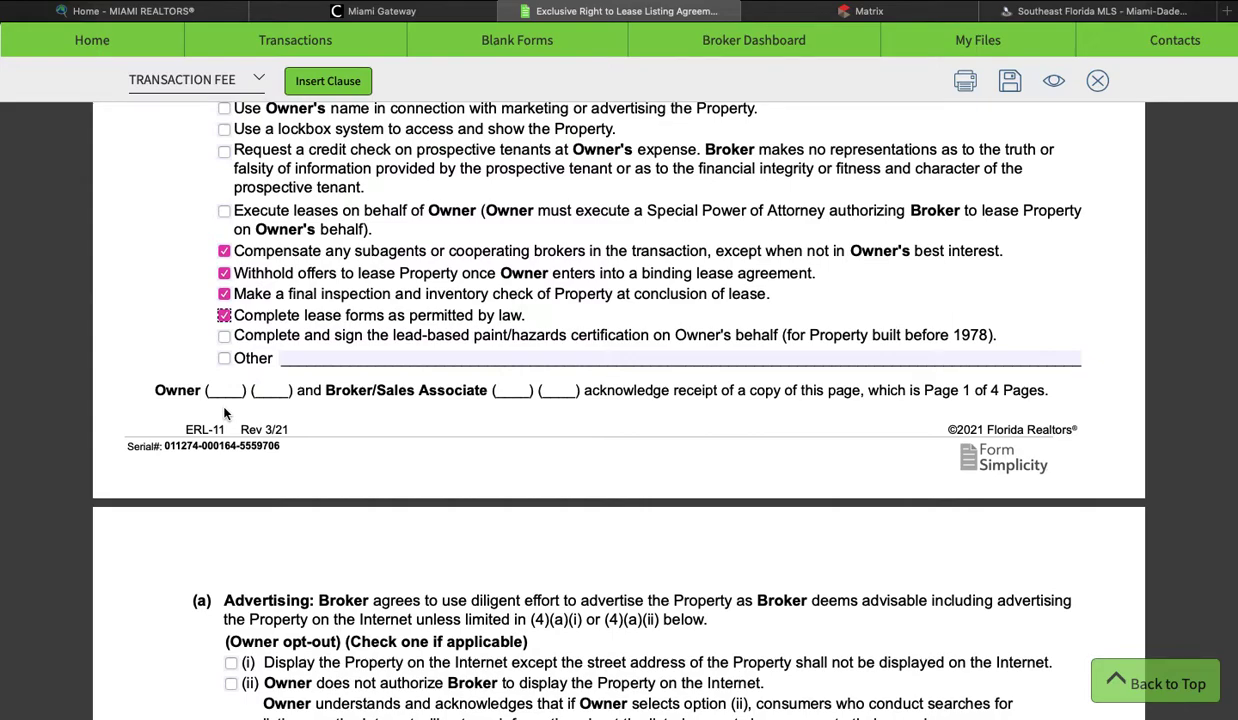
left_click(225, 337)
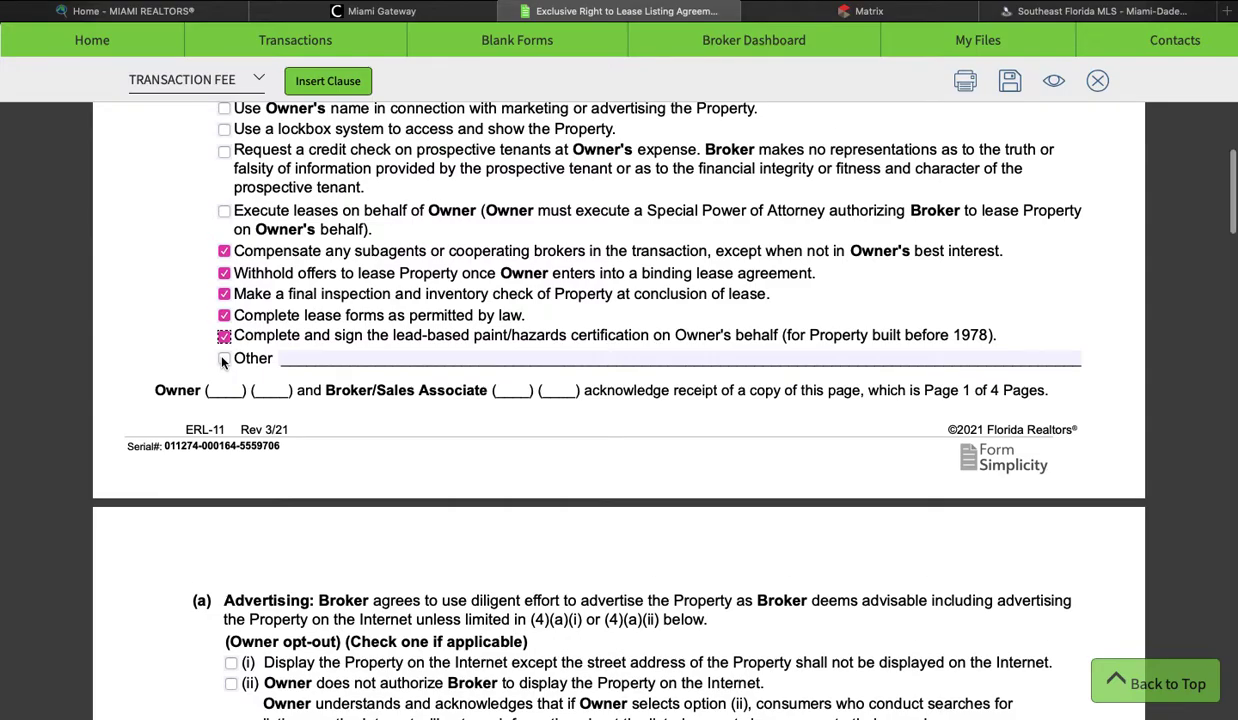
scroll(223, 362, "down", 5)
scroll(222, 362, "down", 3)
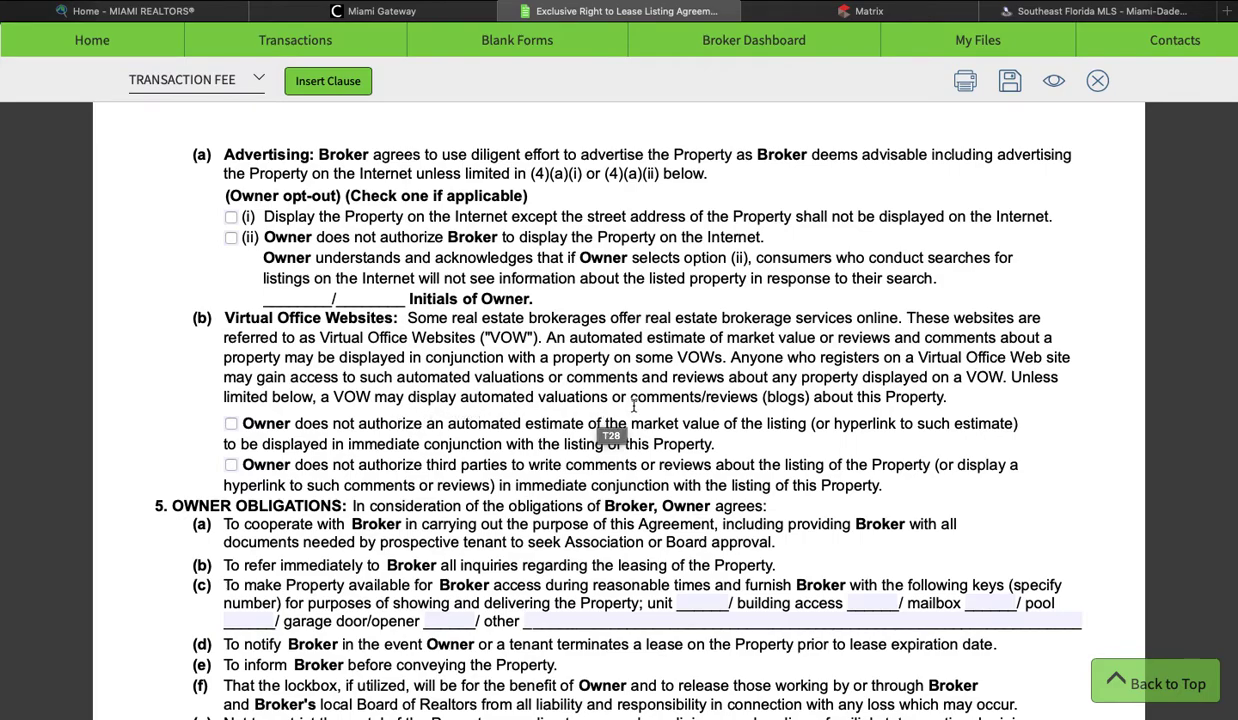
Step: Scroll through section 5 Owner Obligations to review items (a) through (k)
scroll(622, 415, "down", 3)
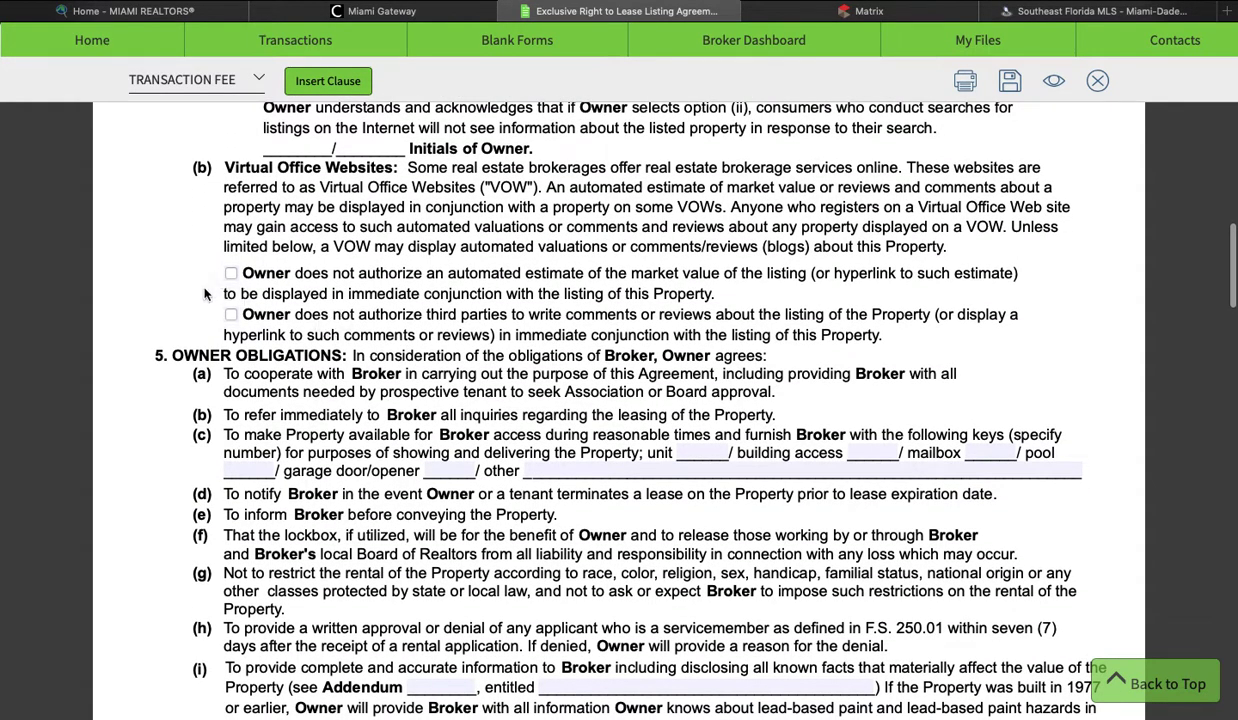
scroll(204, 293, "down", 1)
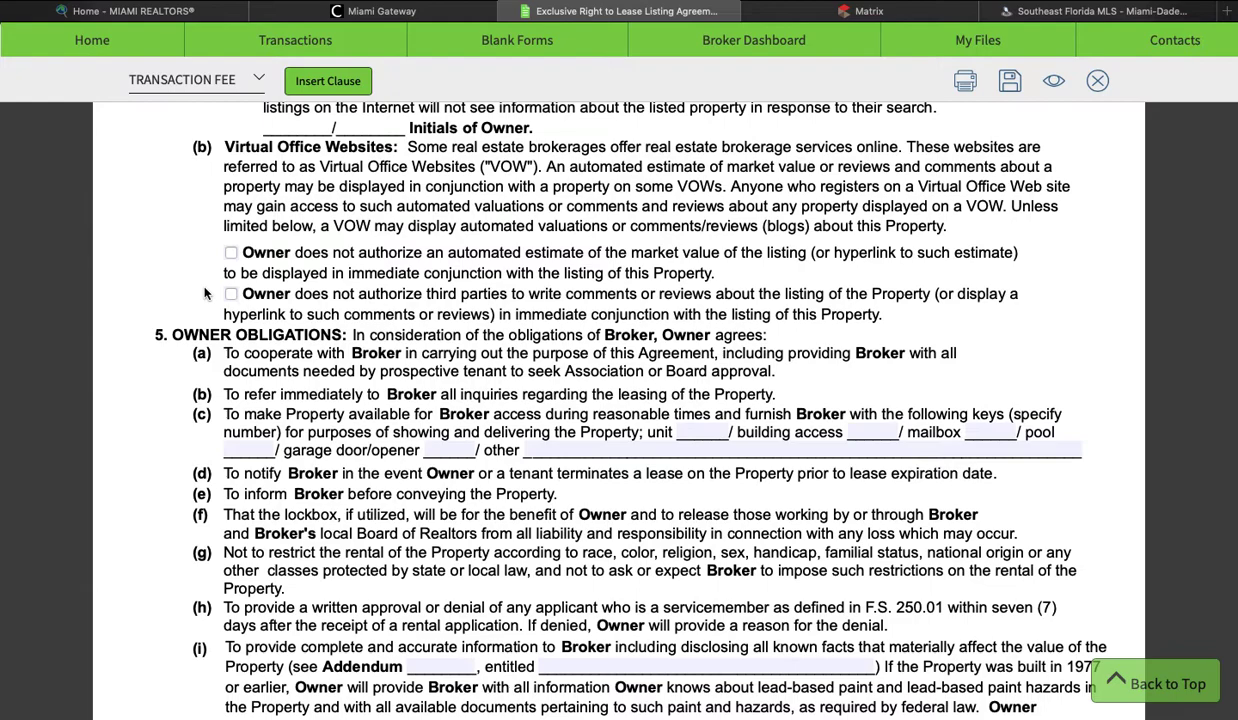
scroll(205, 293, "down", 1)
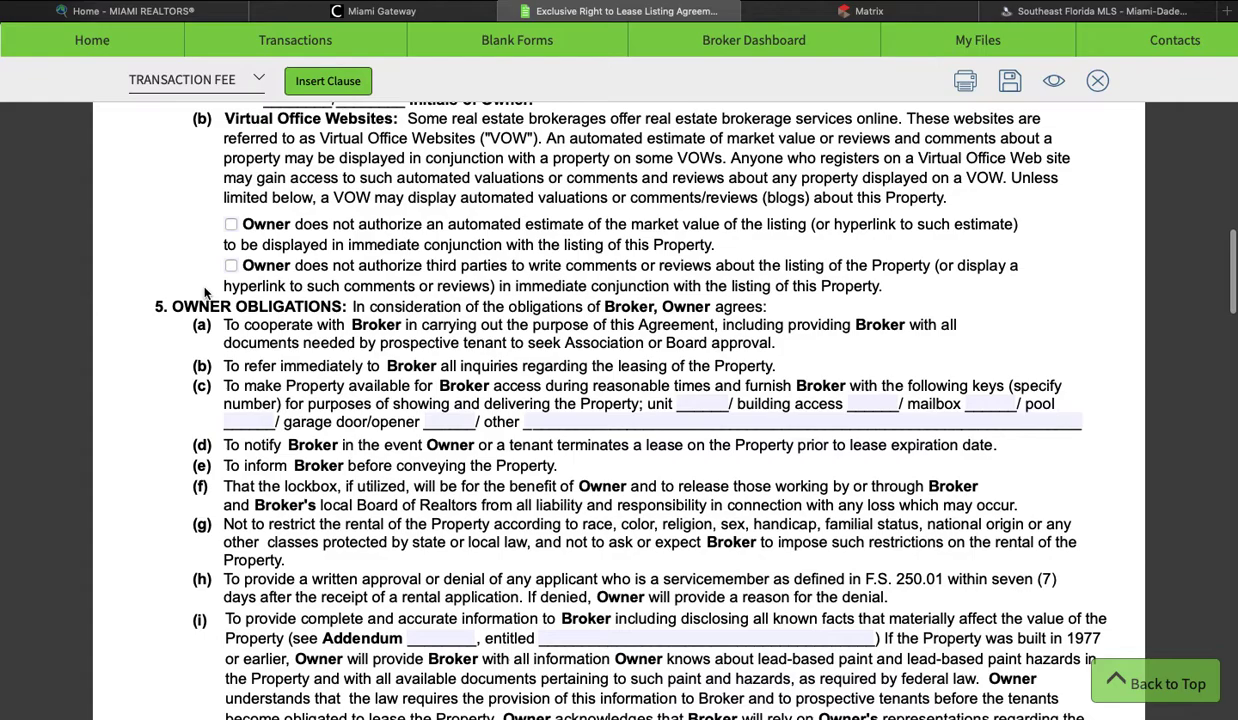
scroll(208, 260, "down", 1)
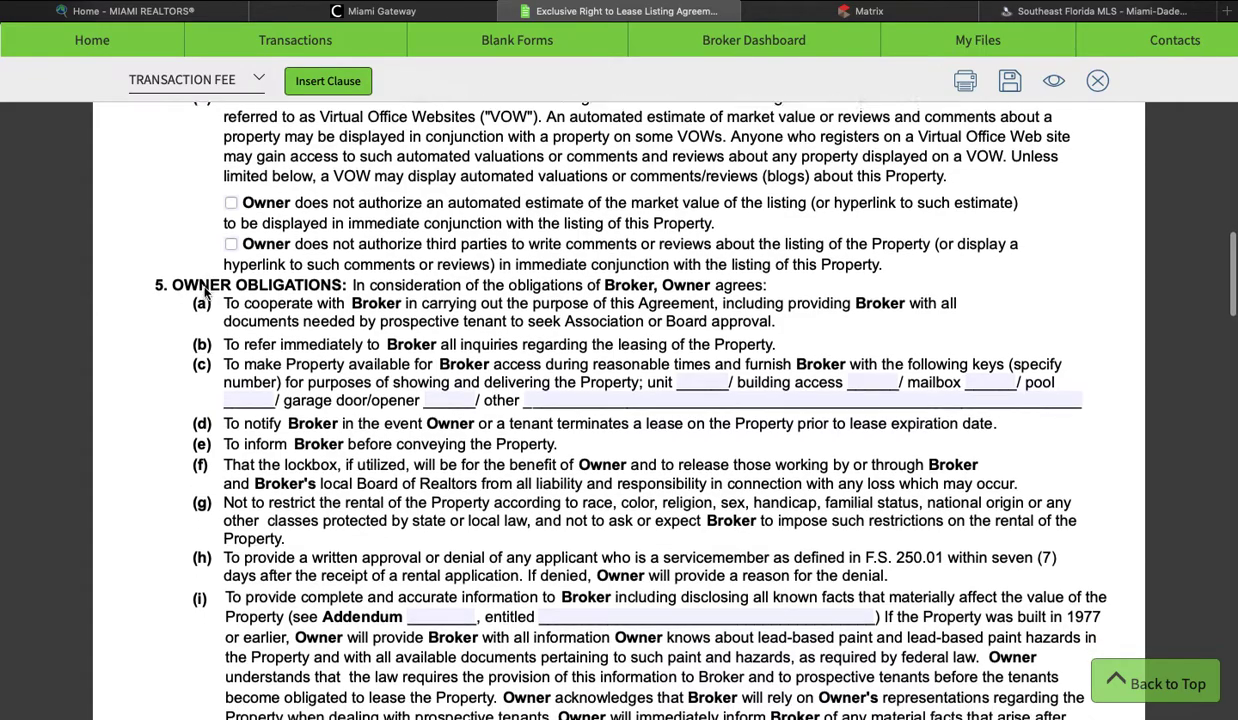
scroll(215, 208, "down", 1)
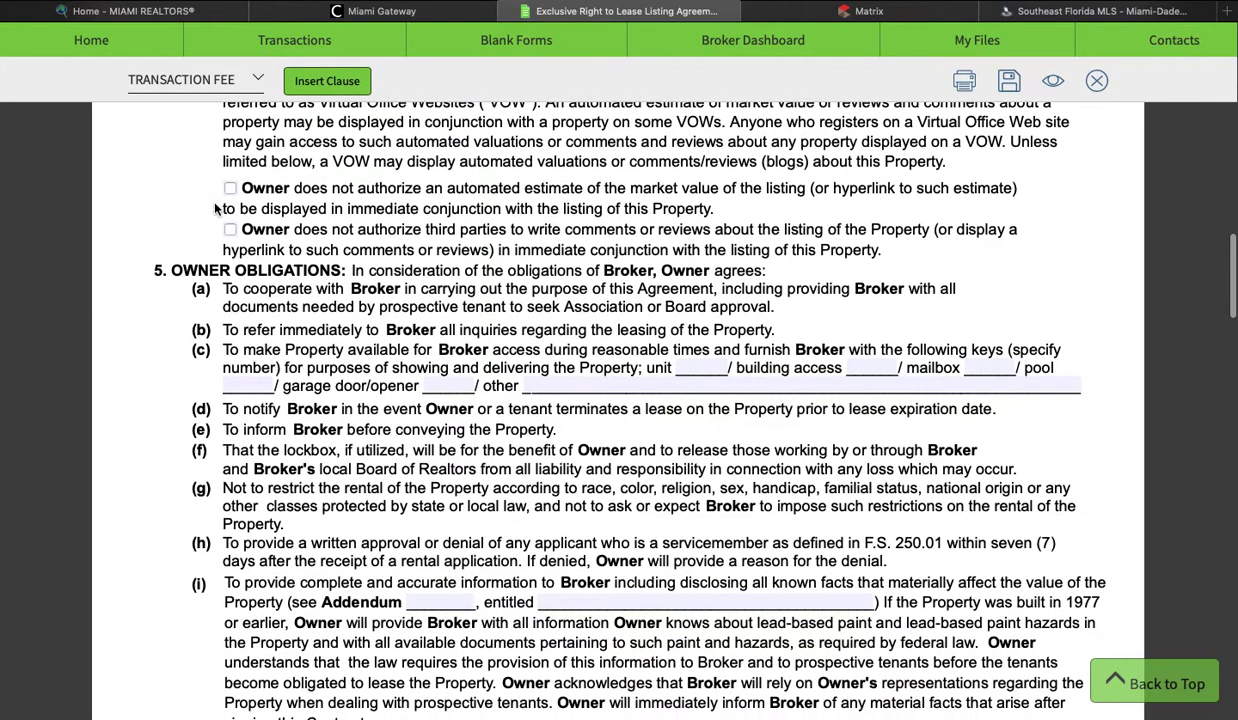
scroll(215, 208, "down", 3)
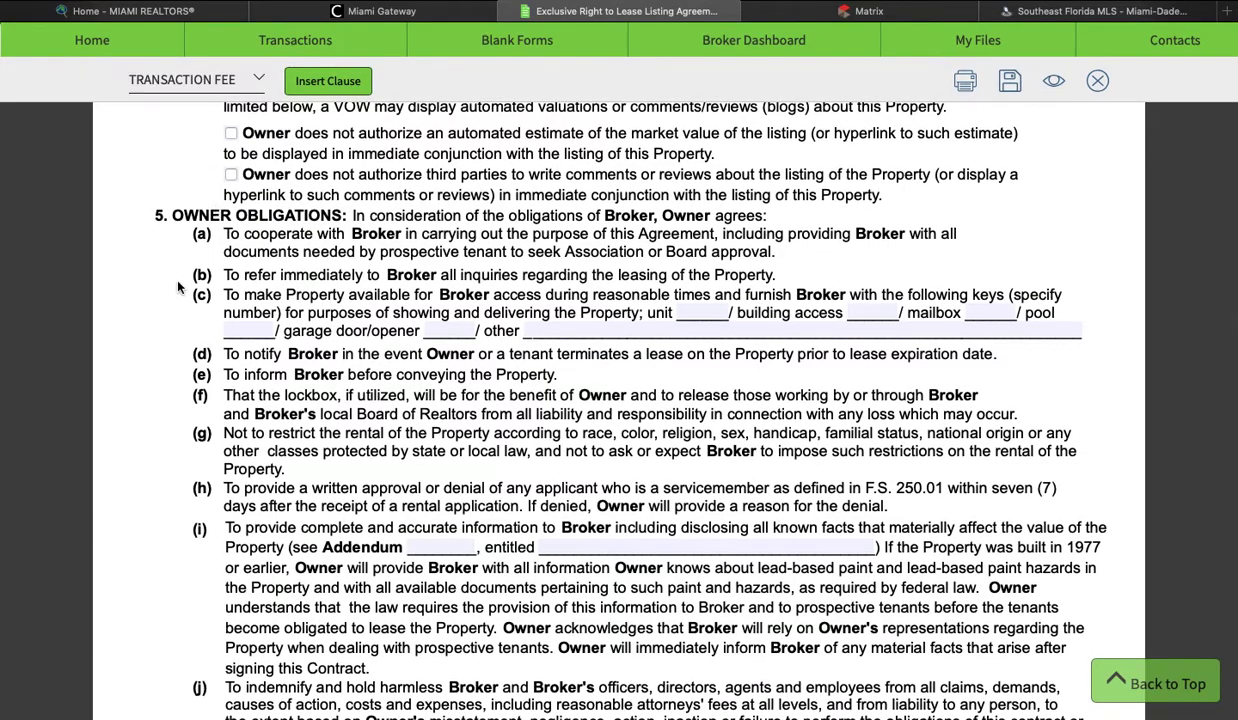
scroll(178, 288, "up", 5)
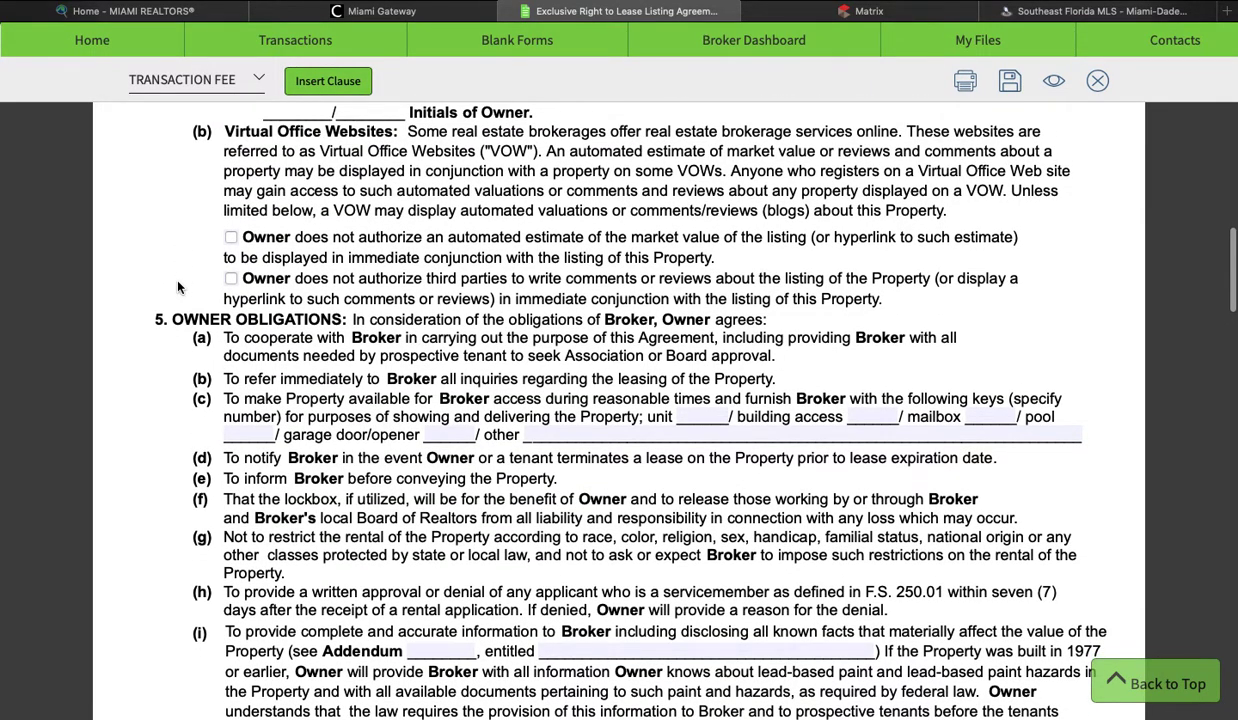
scroll(178, 288, "down", 2)
scroll(177, 285, "down", 1)
scroll(178, 288, "up", 7)
scroll(178, 288, "up", 8)
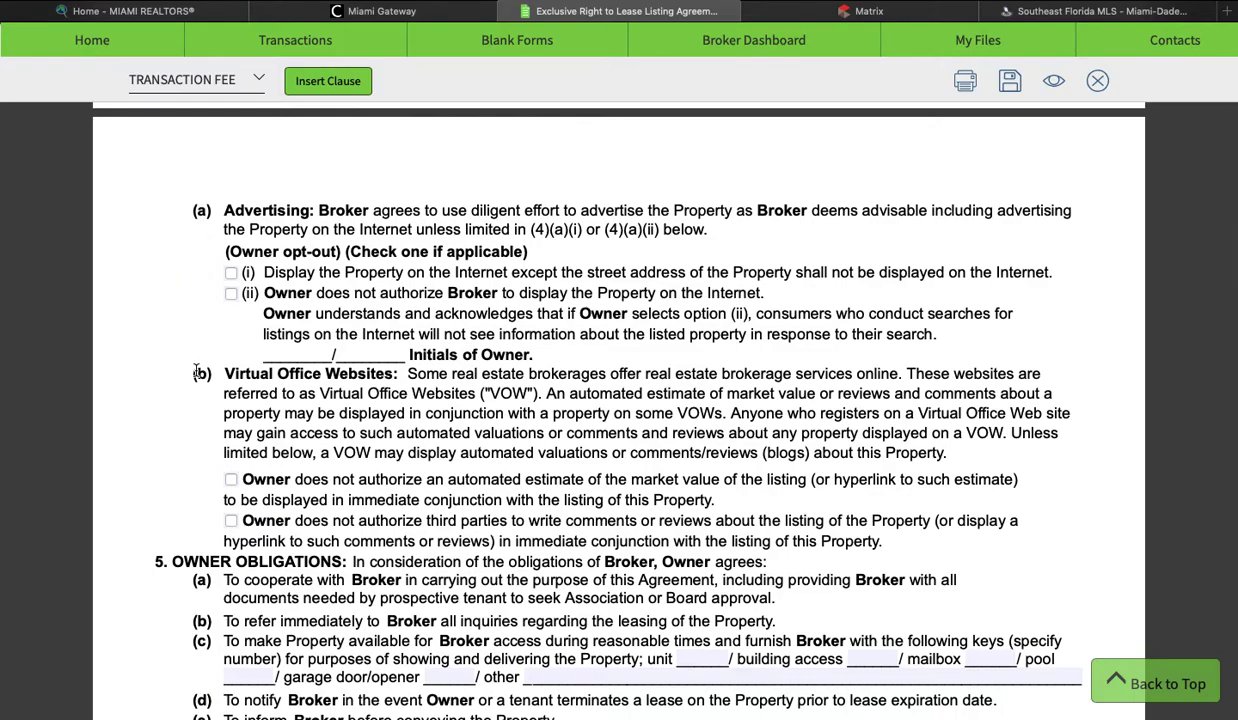
scroll(196, 374, "down", 6)
scroll(160, 385, "down", 4)
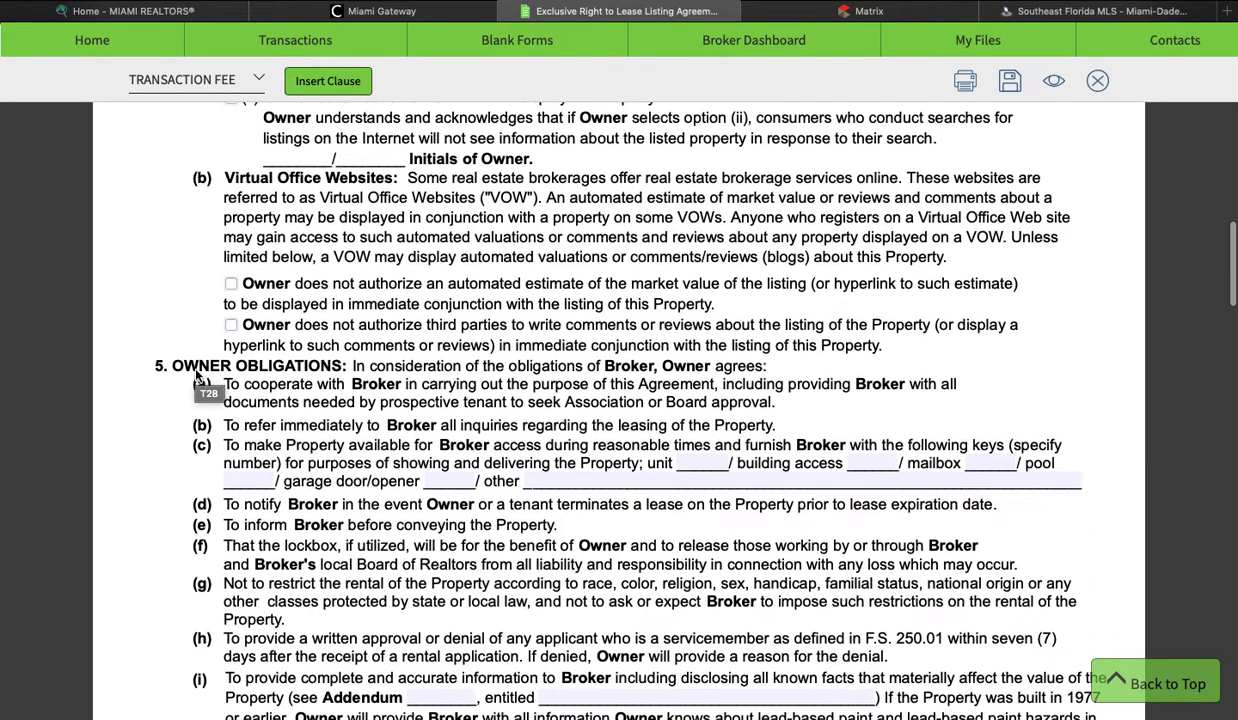
scroll(155, 390, "down", 5)
scroll(157, 404, "down", 5)
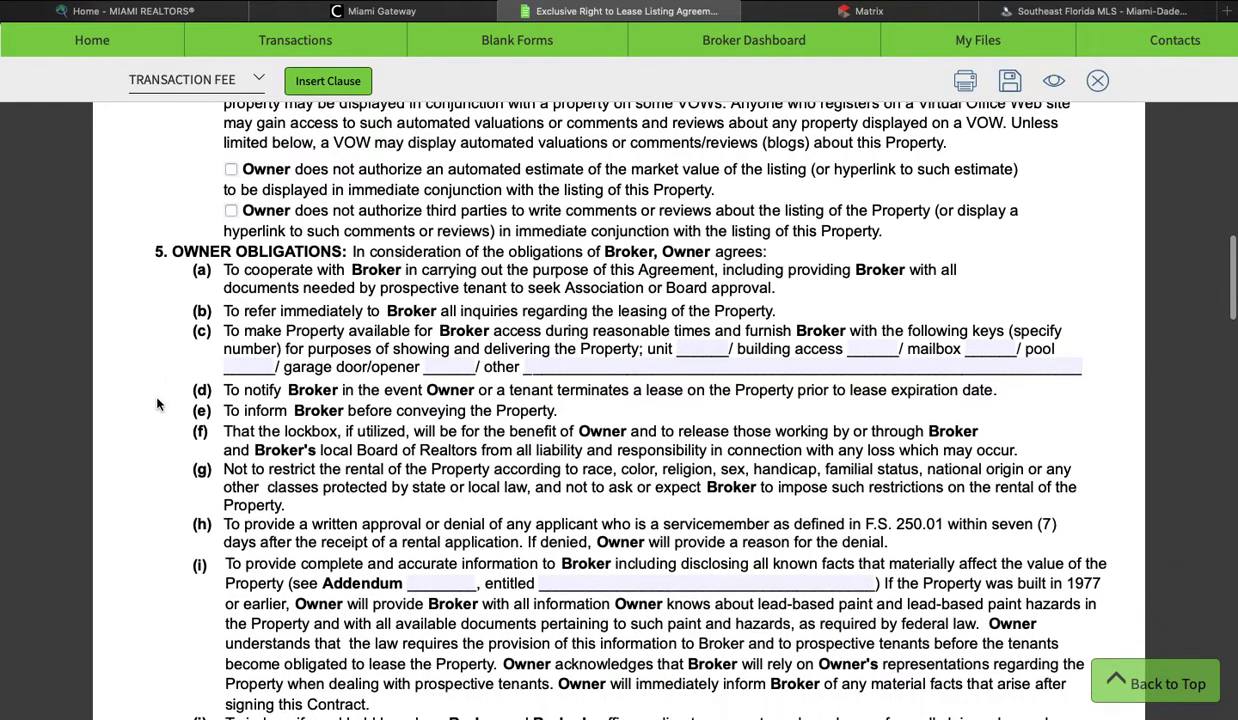
scroll(157, 404, "down", 3)
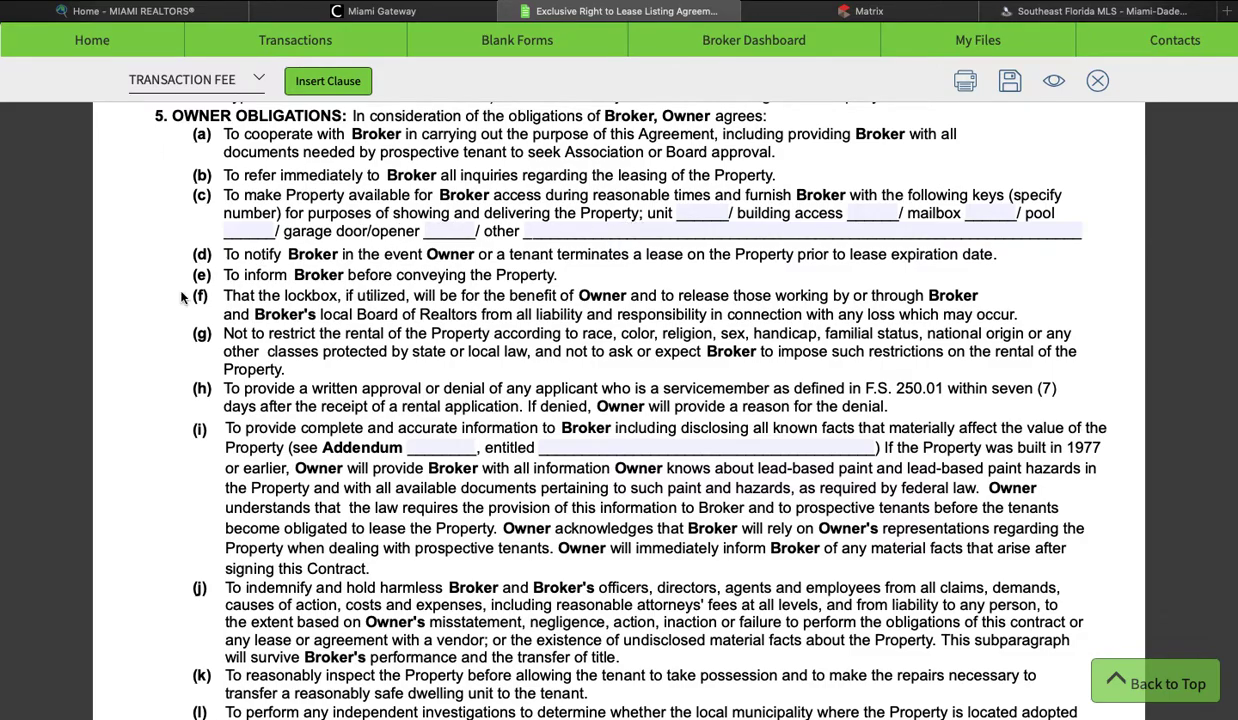
Step: Scroll down to read Owner Obligations item (l) on local sex-offender ordinances
scroll(182, 290, "down", 2)
scroll(182, 297, "down", 1)
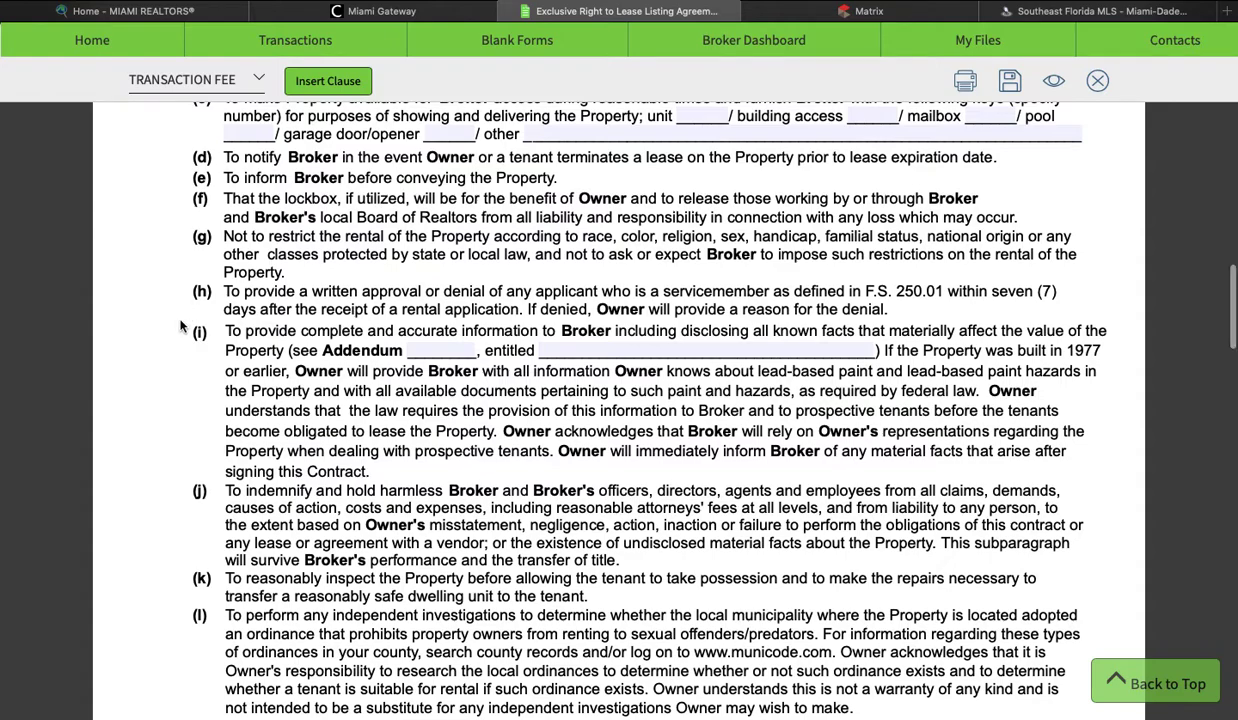
Step: Scroll past item (l) until the 6. COMPENSATION heading and first paragraph show
scroll(160, 300, "down", 1)
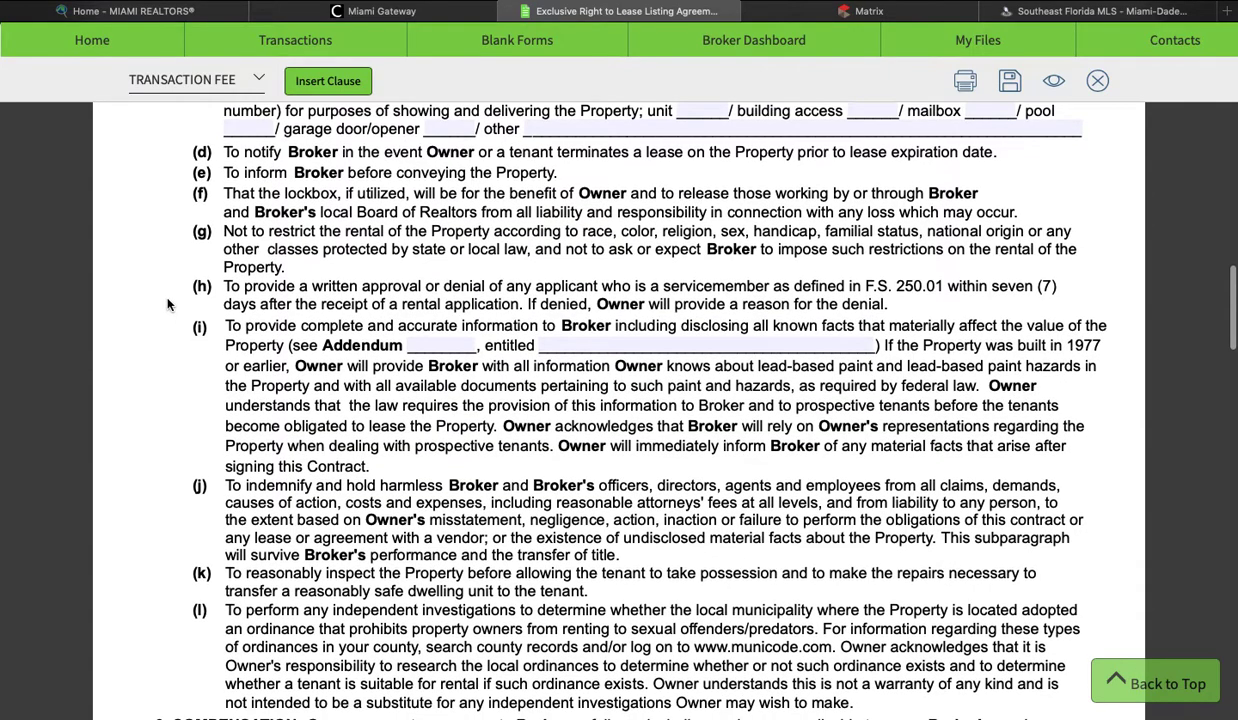
scroll(168, 302, "down", 2)
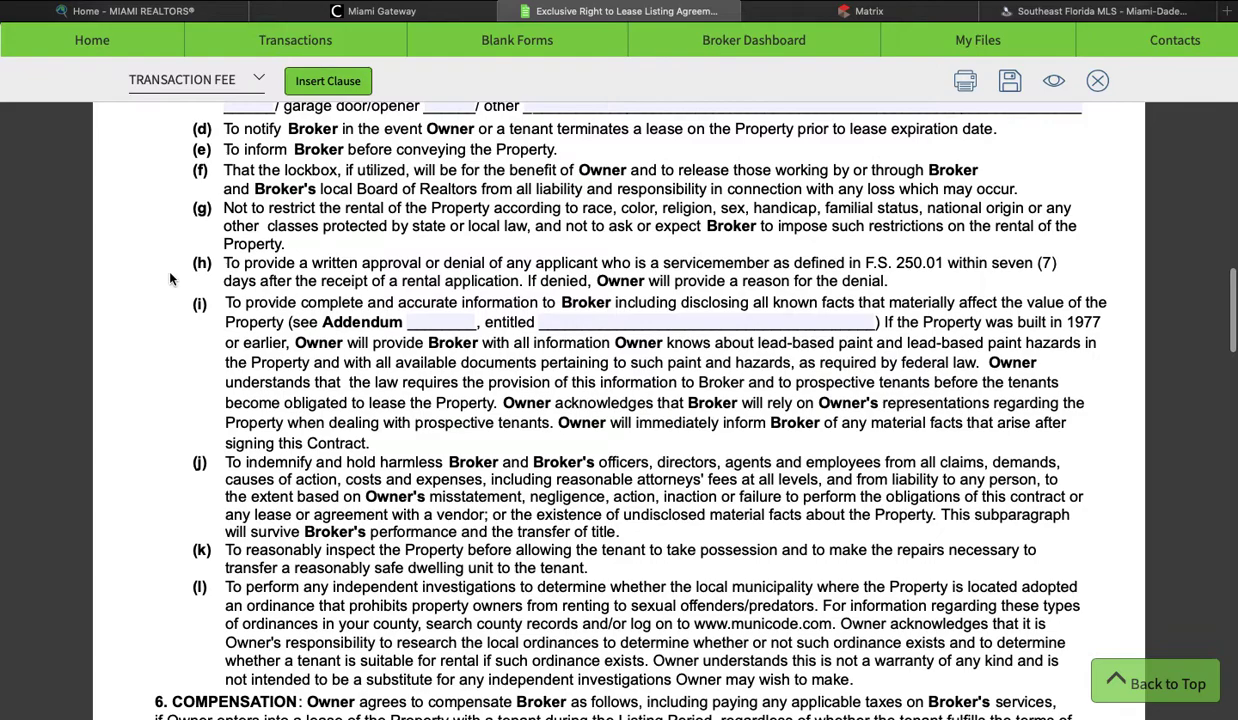
scroll(155, 305, "down", 1)
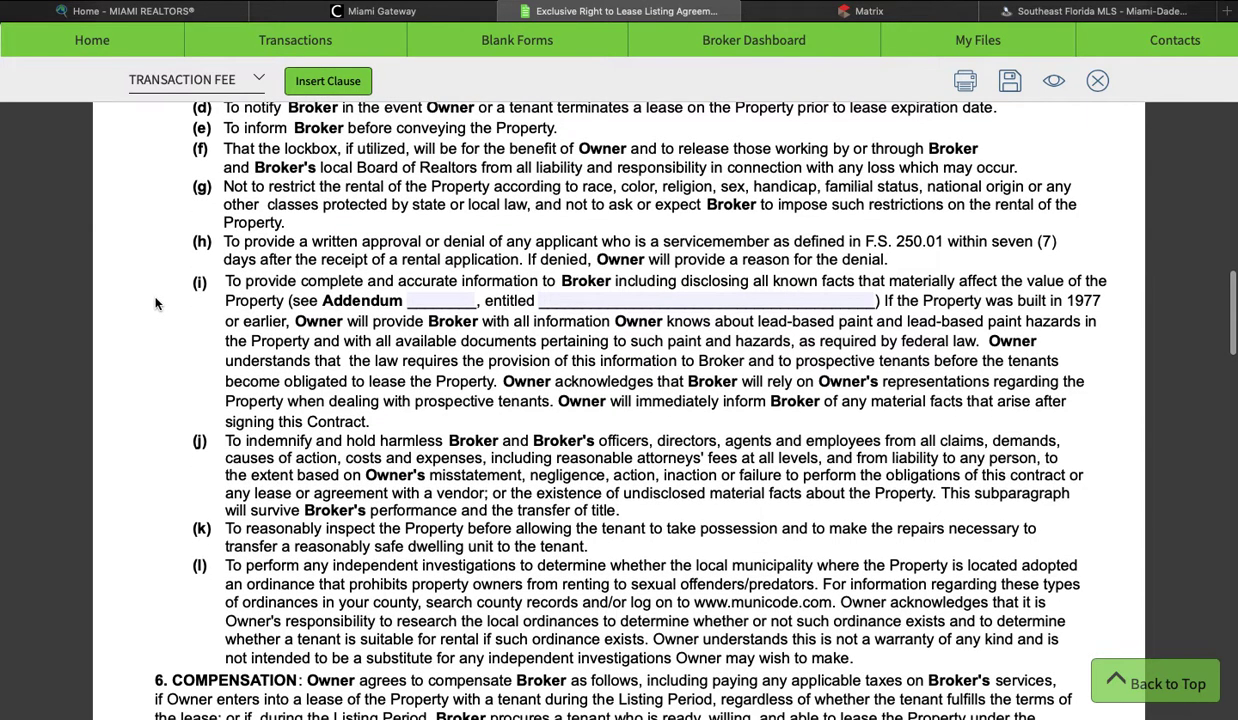
scroll(169, 309, "down", 2)
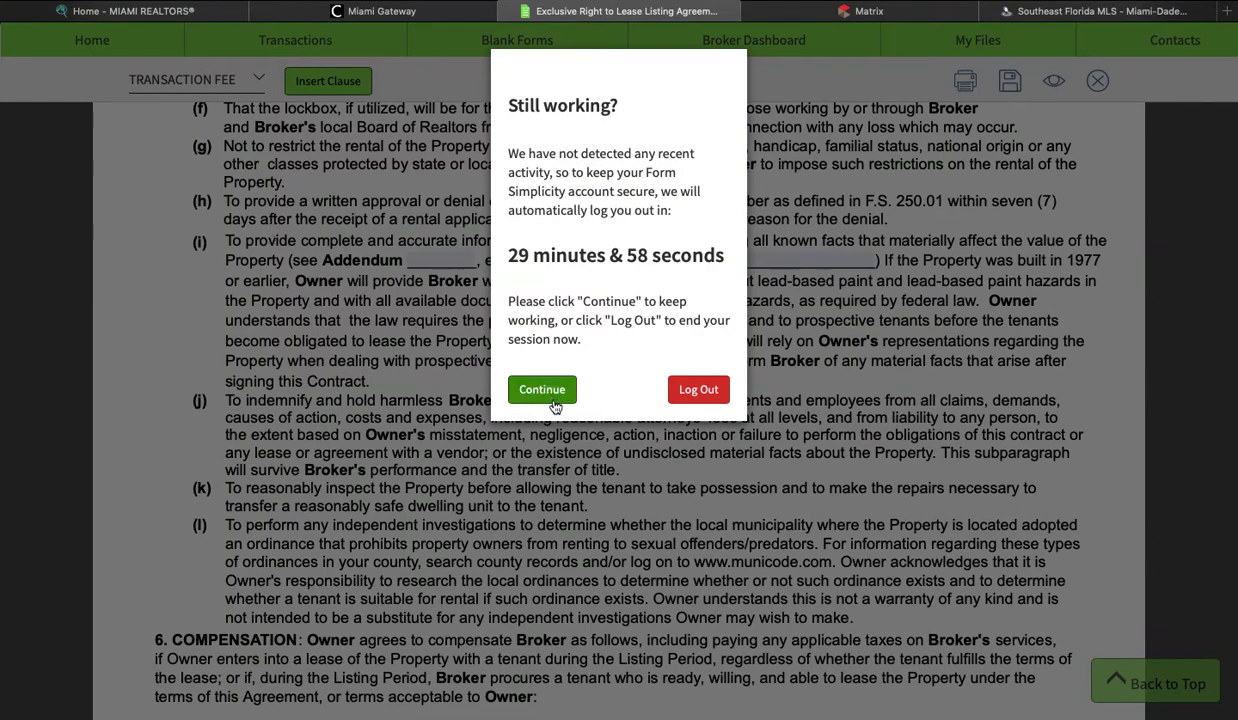
Step: Choose Continue in the "Still working?" warning to stay logged in
left_click(553, 398)
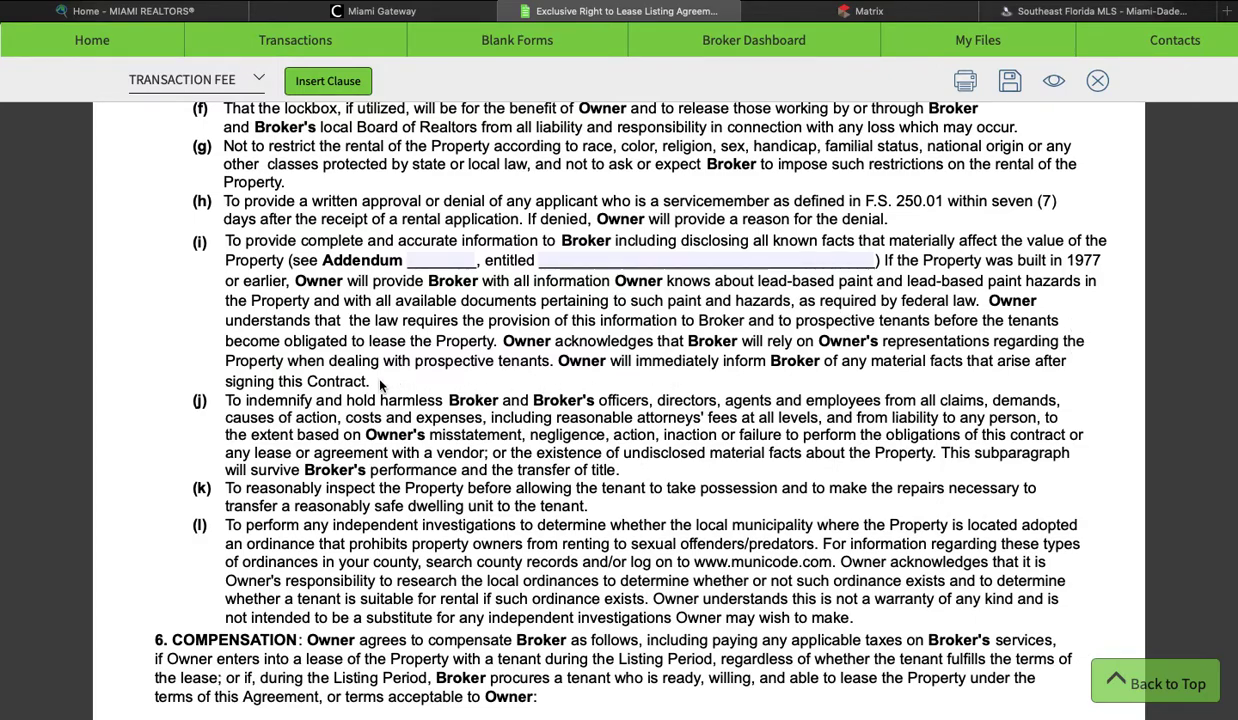
Step: Scroll through paragraphs (f)–(l) to the page 2 footer and Compensation start
scroll(380, 385, "down", 3)
scroll(380, 385, "down", 2)
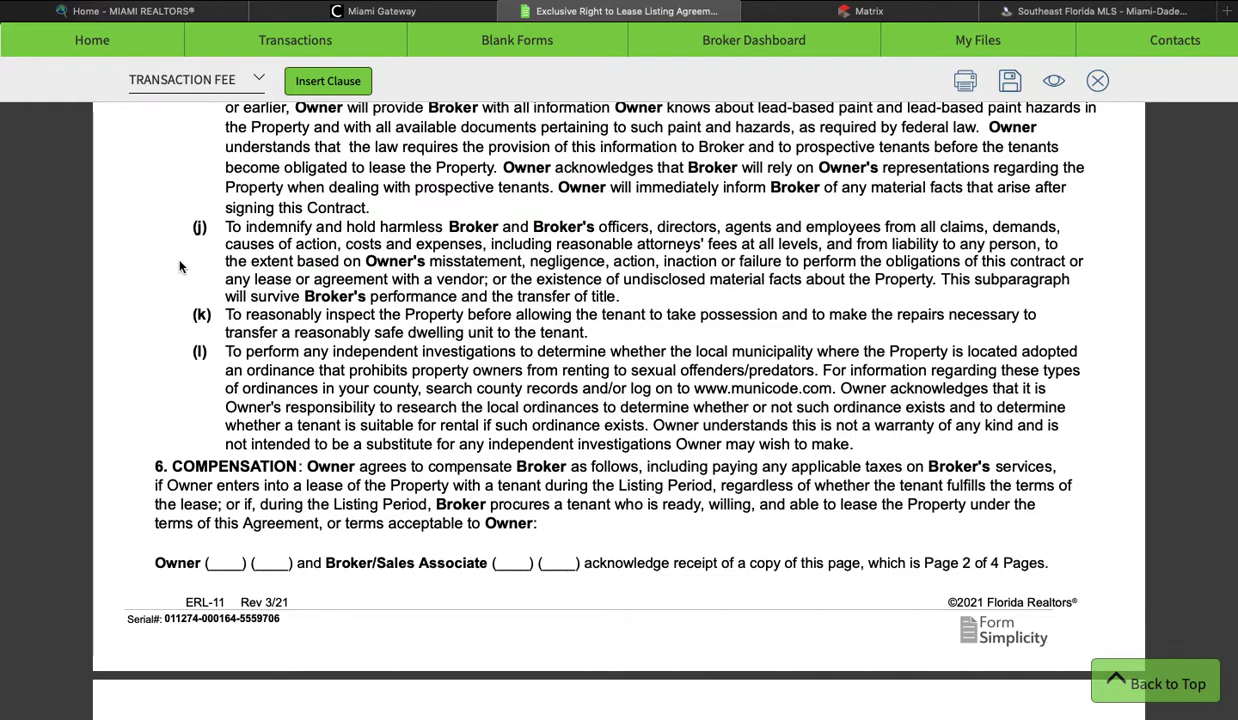
Step: Scroll onto page 3 to show subsection (a) Amount of Compensation
scroll(180, 266, "down", 1)
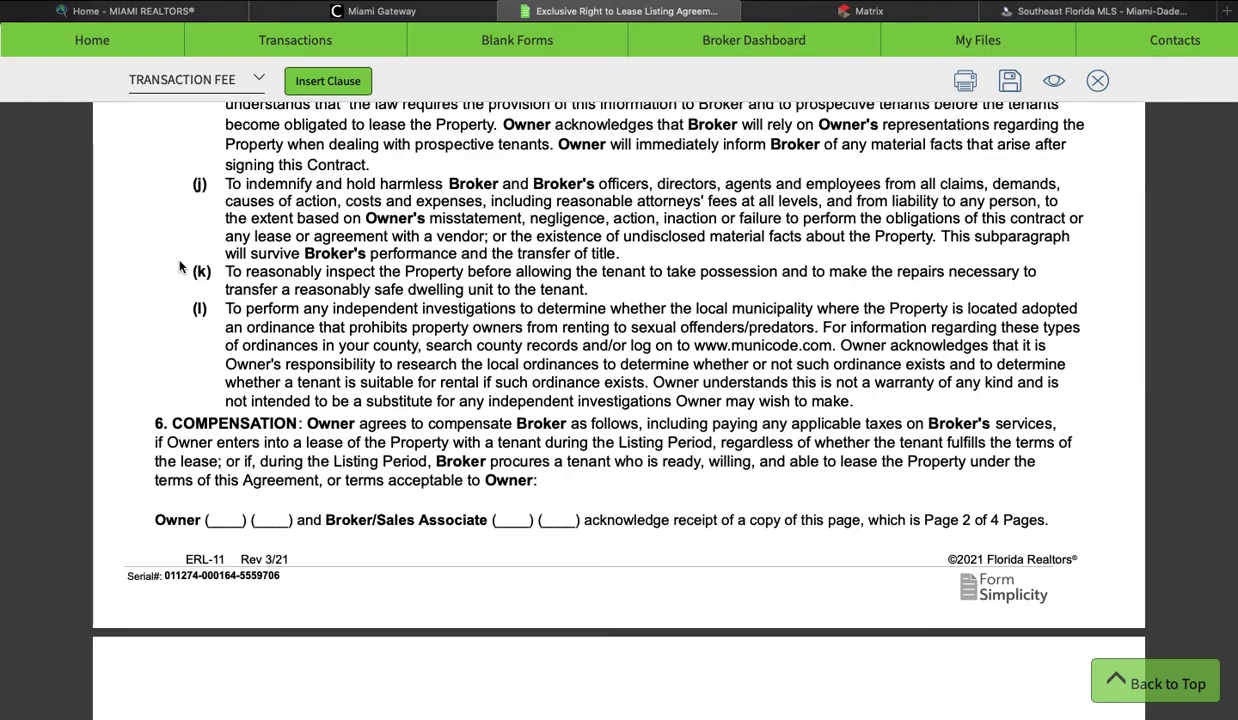
scroll(180, 266, "down", 1)
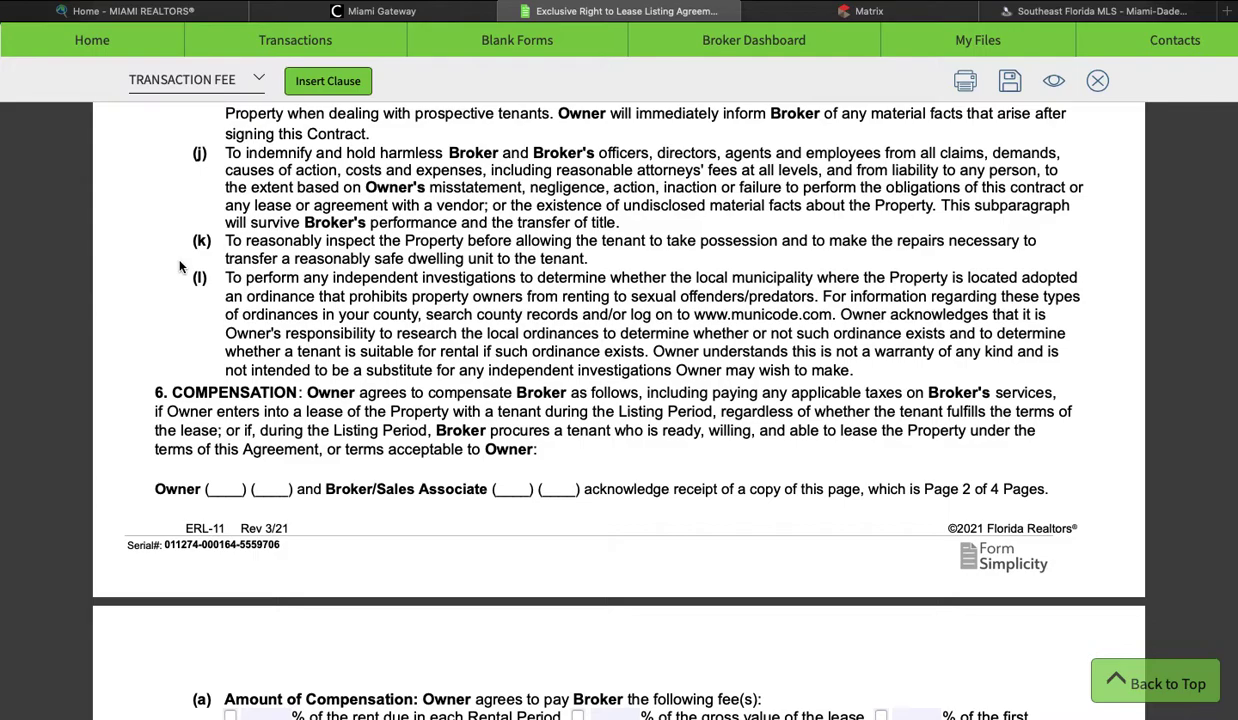
Step: Scroll down to paragraph 6 Compensation and its subsection (a) fee options
scroll(180, 266, "down", 3)
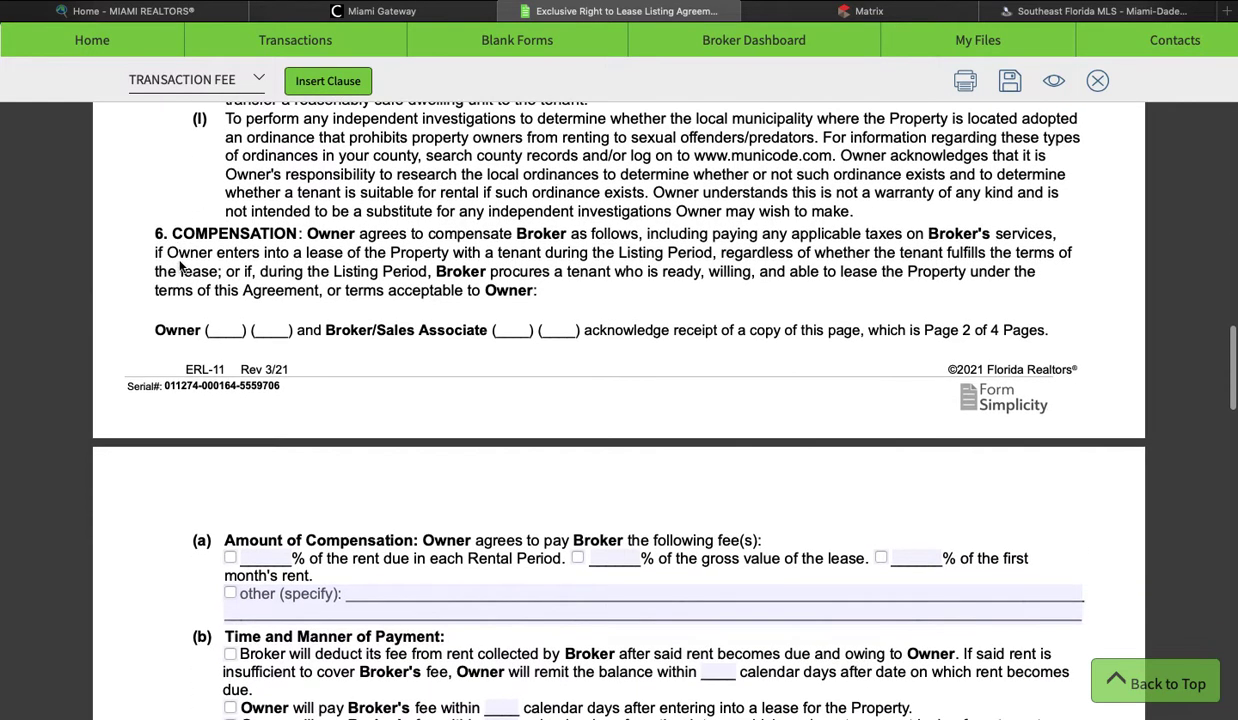
scroll(180, 266, "down", 1)
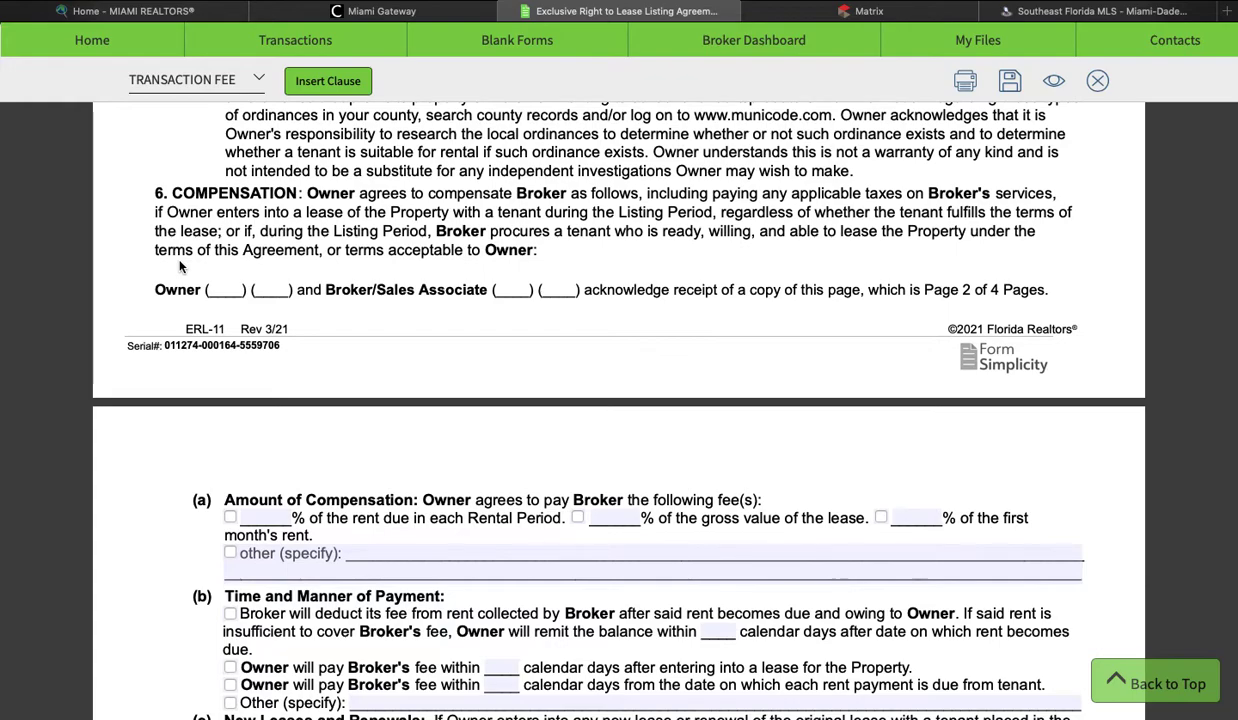
Step: Scroll so 6(a) Amount of Compensation is at the top, with (b)–(d) and paragraph 7 below
scroll(180, 266, "down", 3)
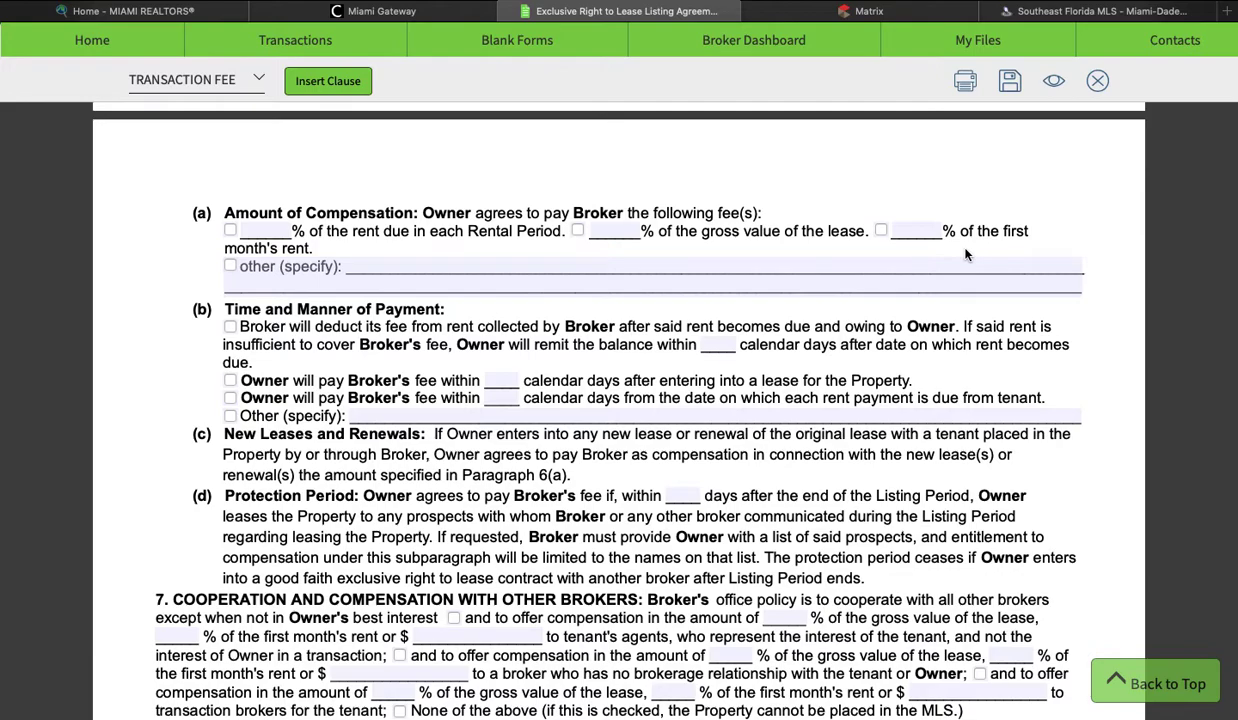
left_click(880, 230)
left_click(908, 231)
type("100")
left_click(880, 230)
left_click(950, 231)
key("BackSpace")
left_click(577, 231)
left_click(612, 231)
type("10")
left_click(577, 231)
double_click(623, 230)
key("BackSpace")
Step: Enter 7 days for the Owner's balance in 6(b) and check 'Broker will deduct its fee from rent'
scroll(937, 250, "down", 4)
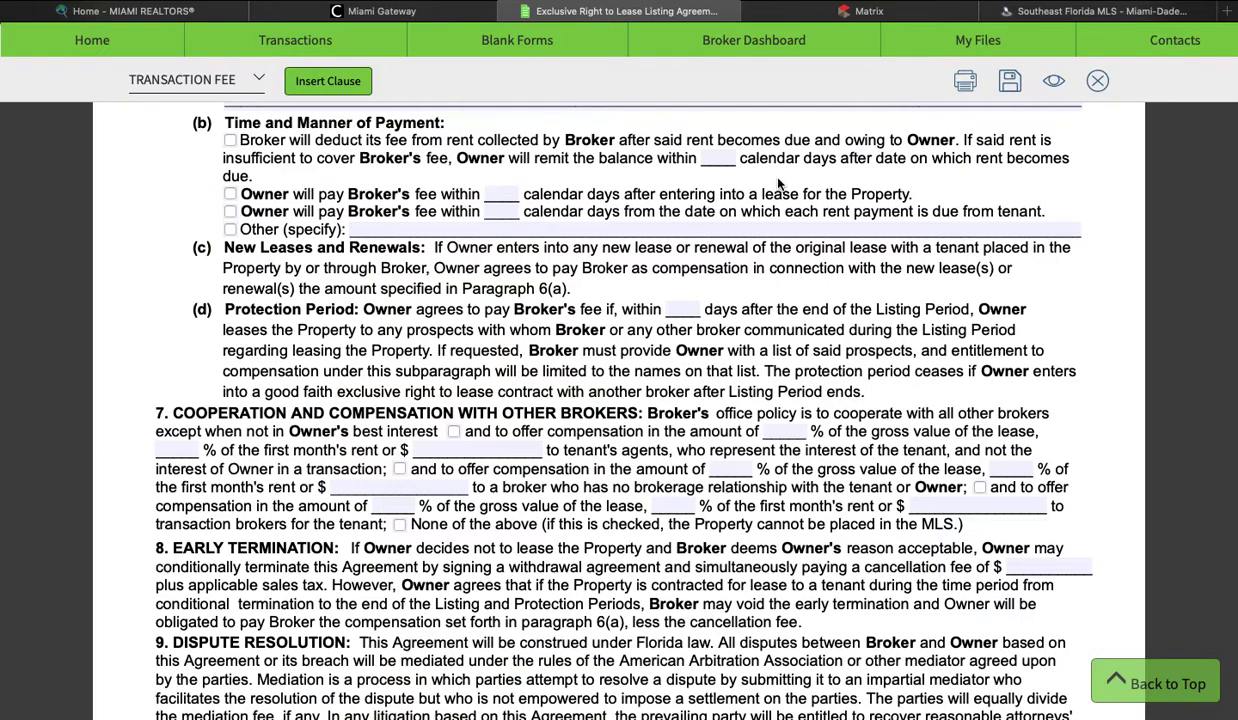
left_click(716, 158)
type("7")
left_click(194, 214)
left_click(230, 140)
scroll(184, 198, "down", 1)
scroll(184, 198, "down", 2)
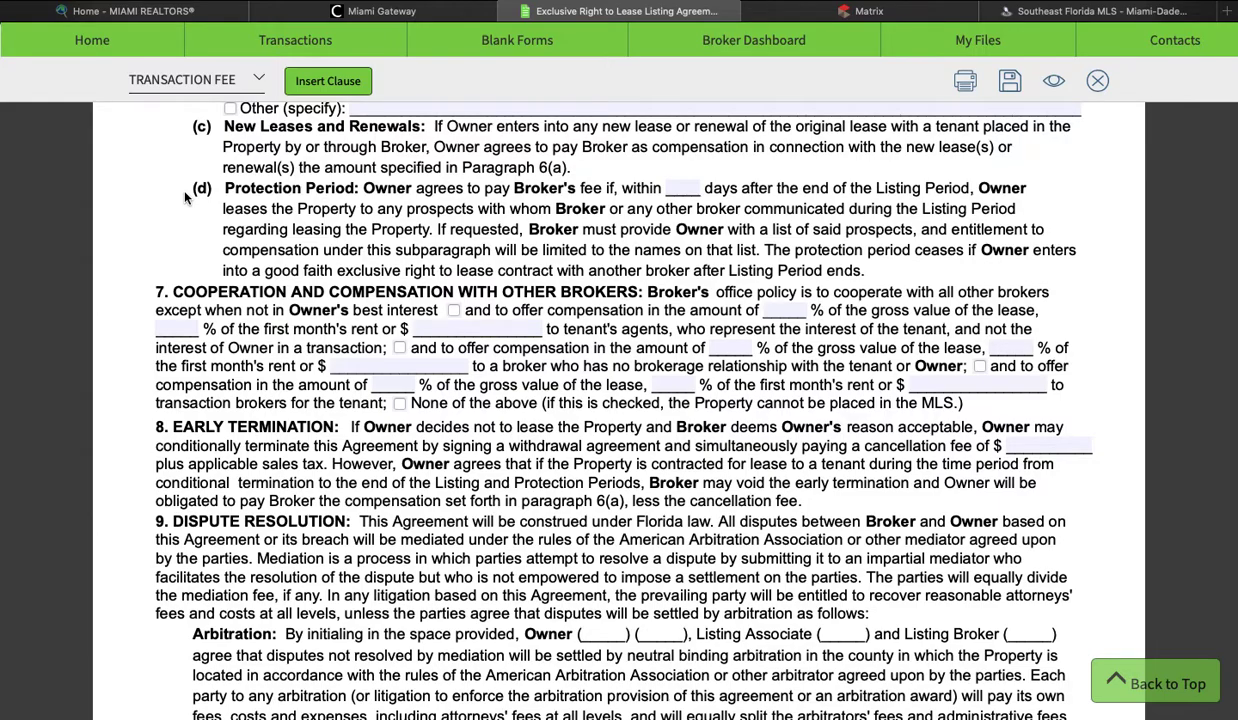
scroll(184, 197, "up", 1)
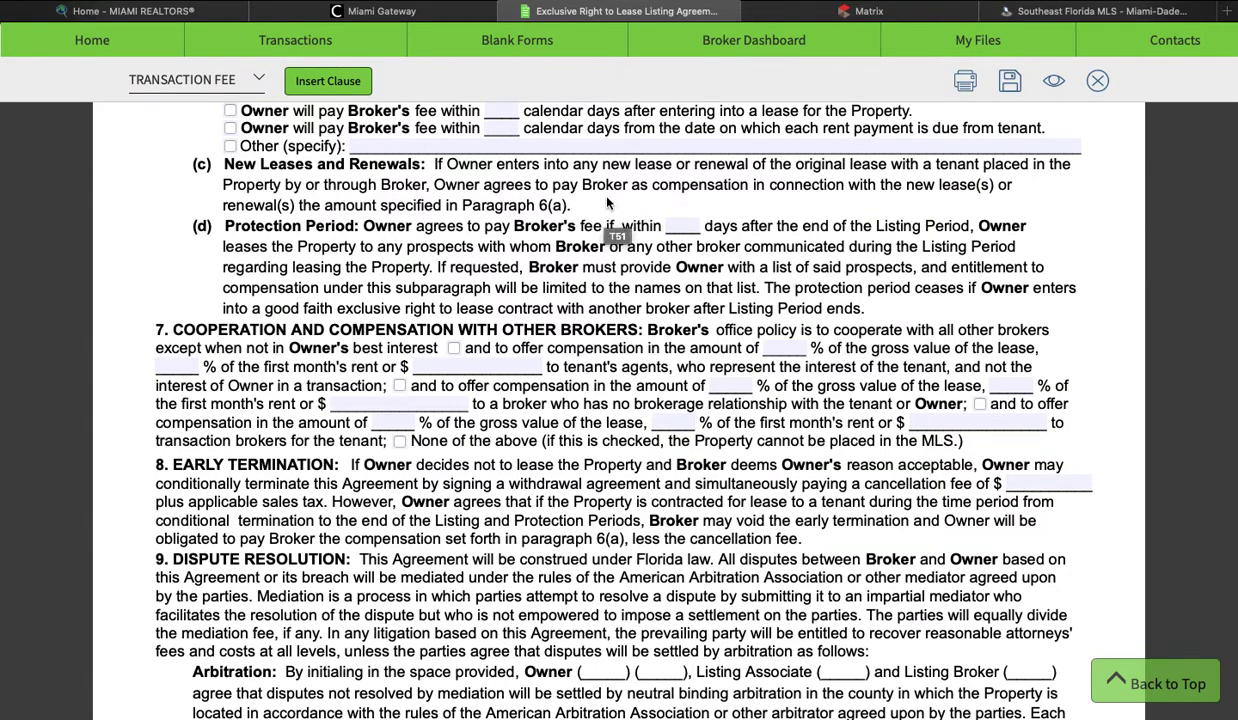
scroll(605, 215, "down", 1)
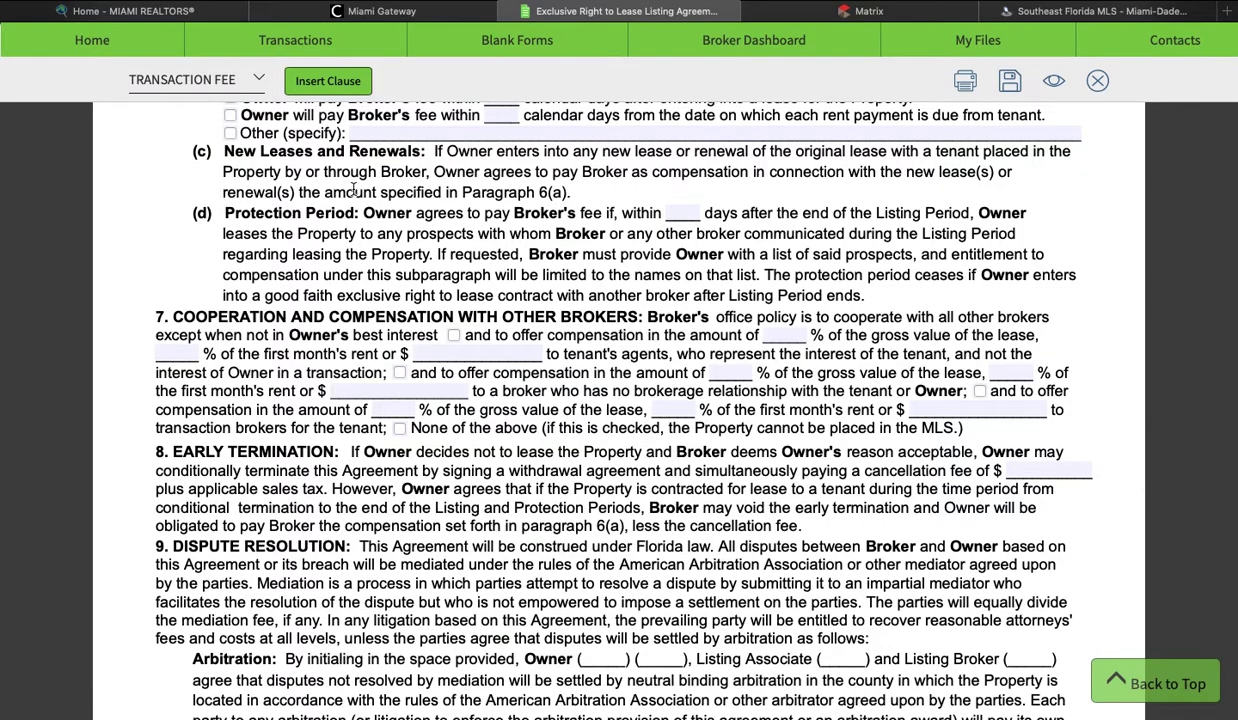
scroll(190, 240, "down", 2)
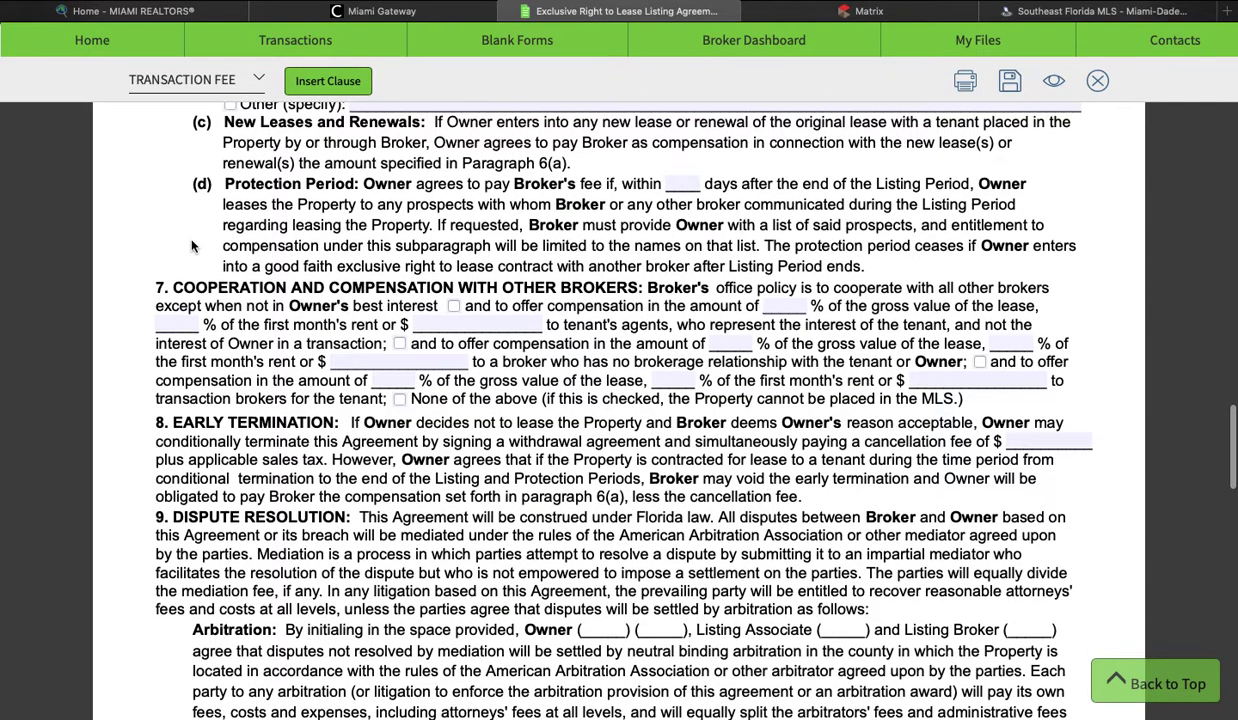
scroll(192, 243, "down", 1)
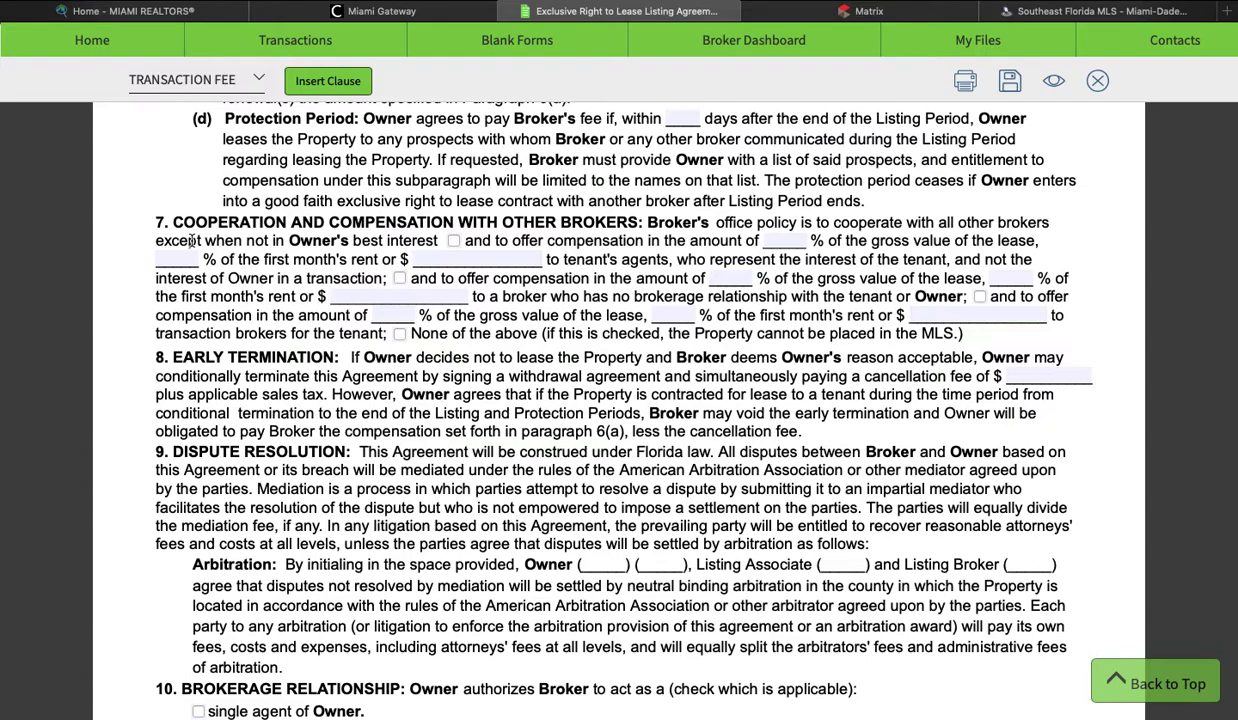
Step: Enter 30 days after the Listing Period in the 6(d) Protection Period blank
scroll(190, 240, "up", 1)
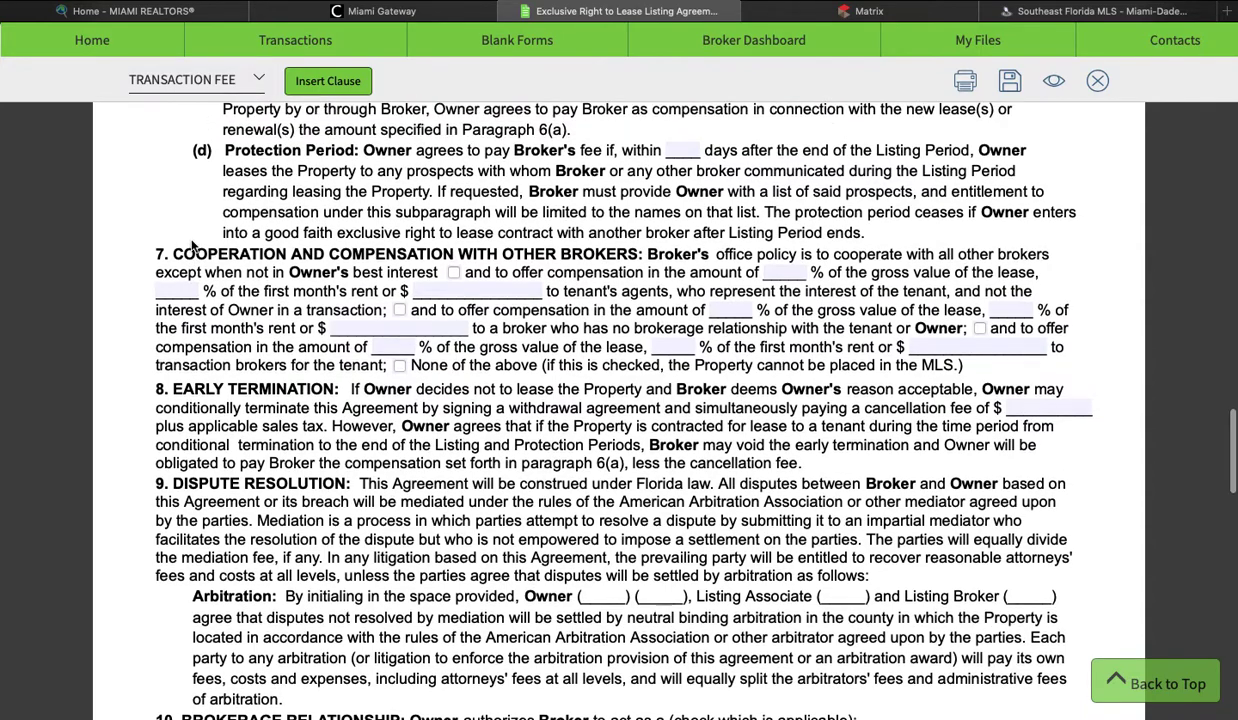
left_click(679, 152)
type("30")
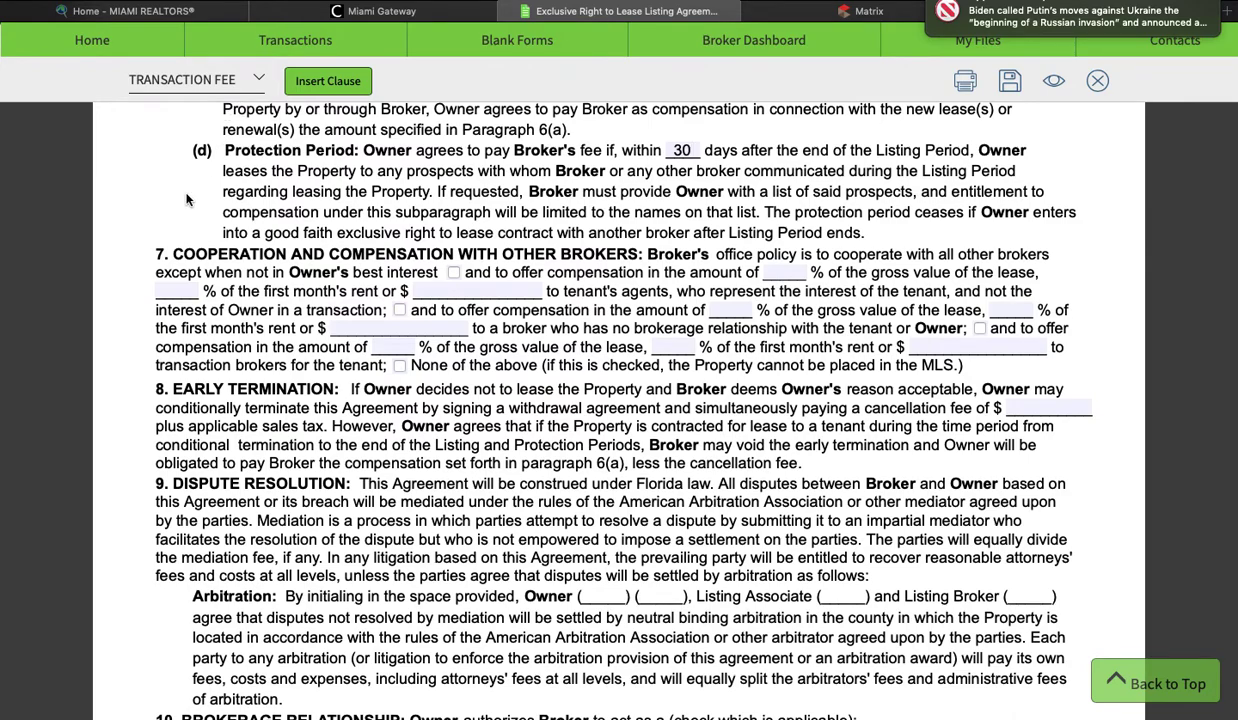
scroll(190, 195, "up", 1)
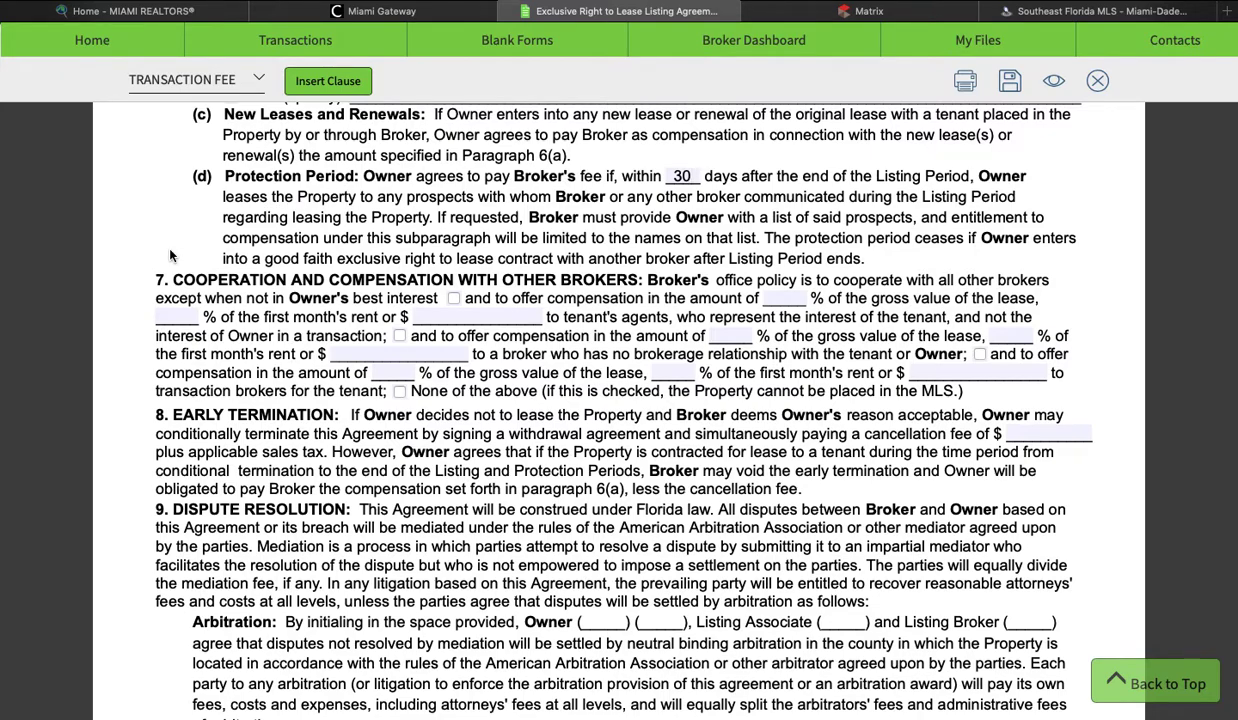
scroll(188, 226, "down", 1)
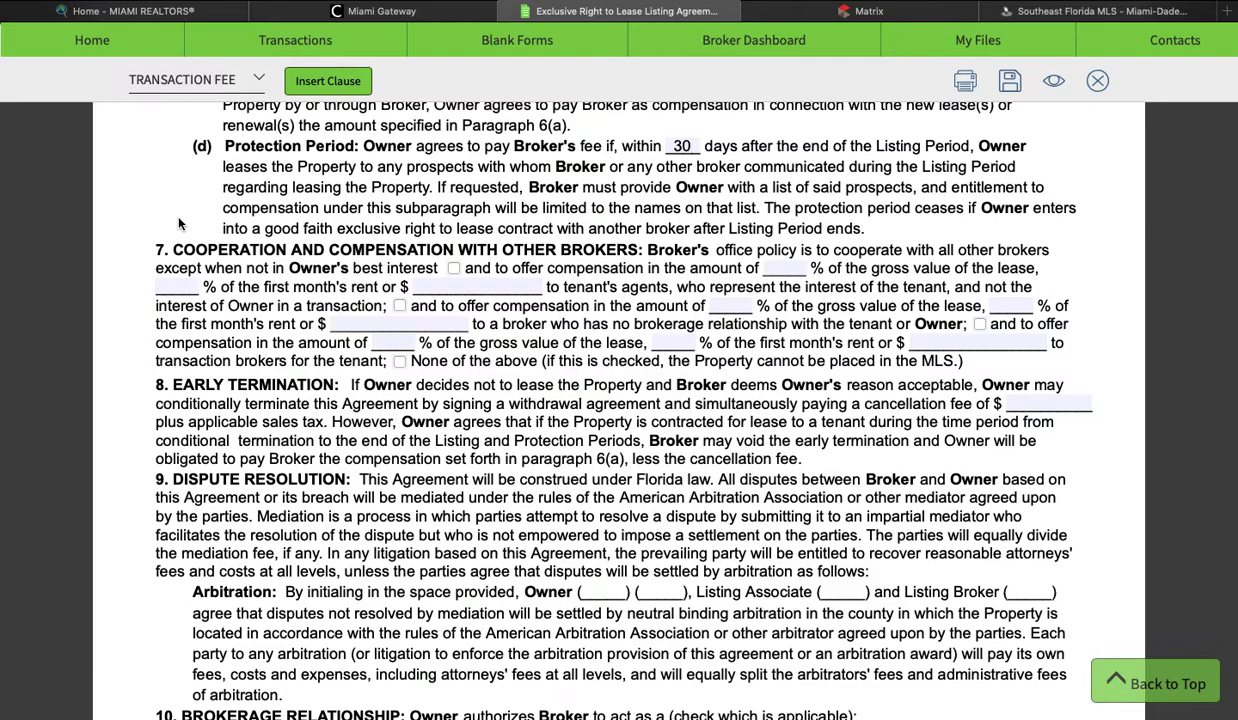
scroll(180, 222, "down", 1)
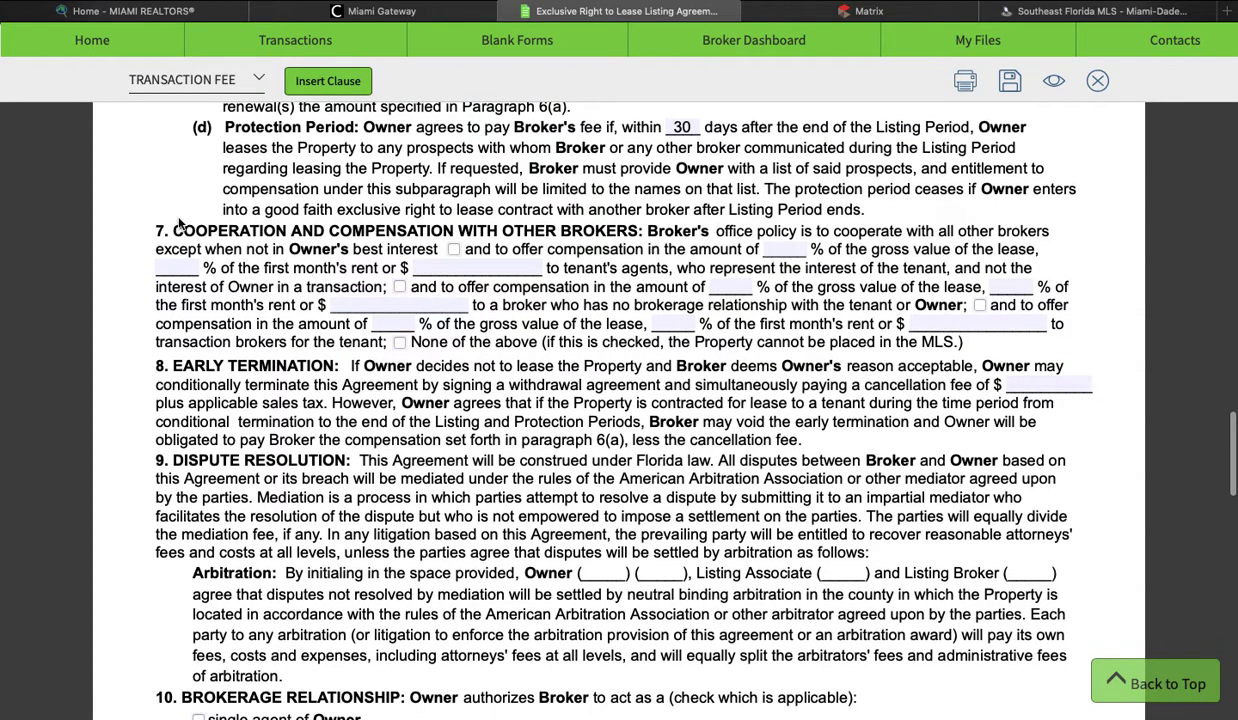
scroll(180, 222, "down", 3)
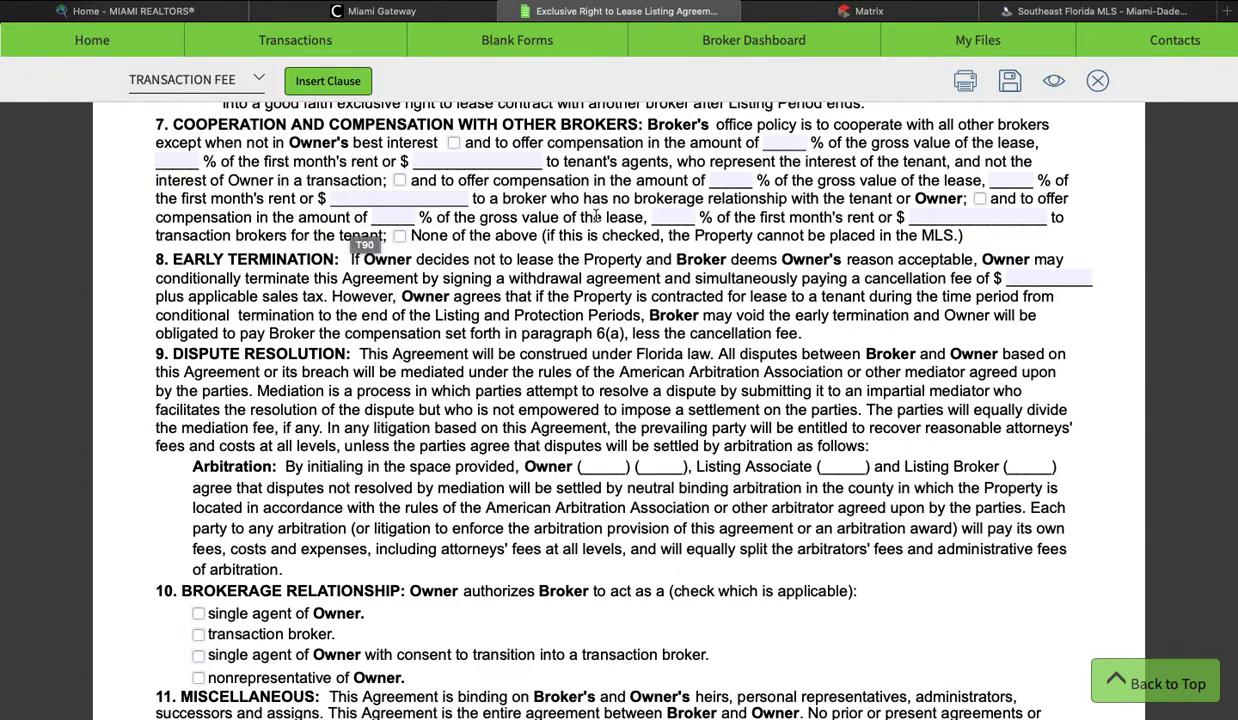
left_click(980, 199)
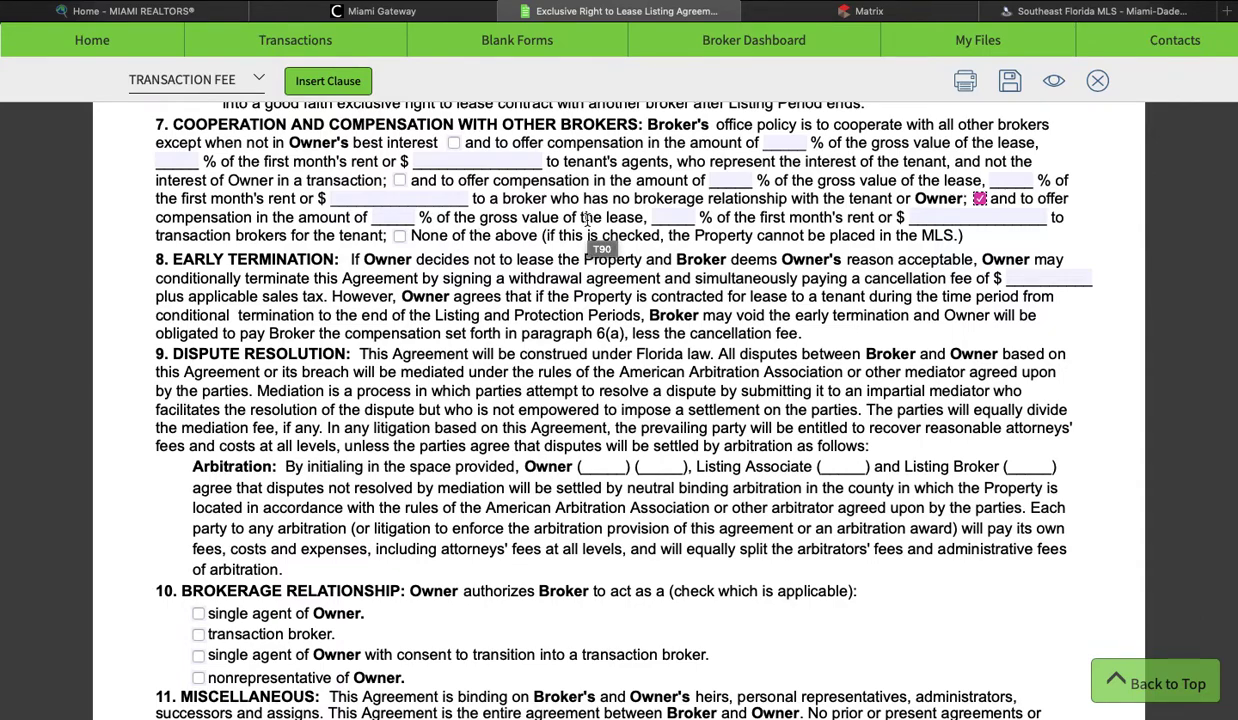
left_click(660, 216)
type("50")
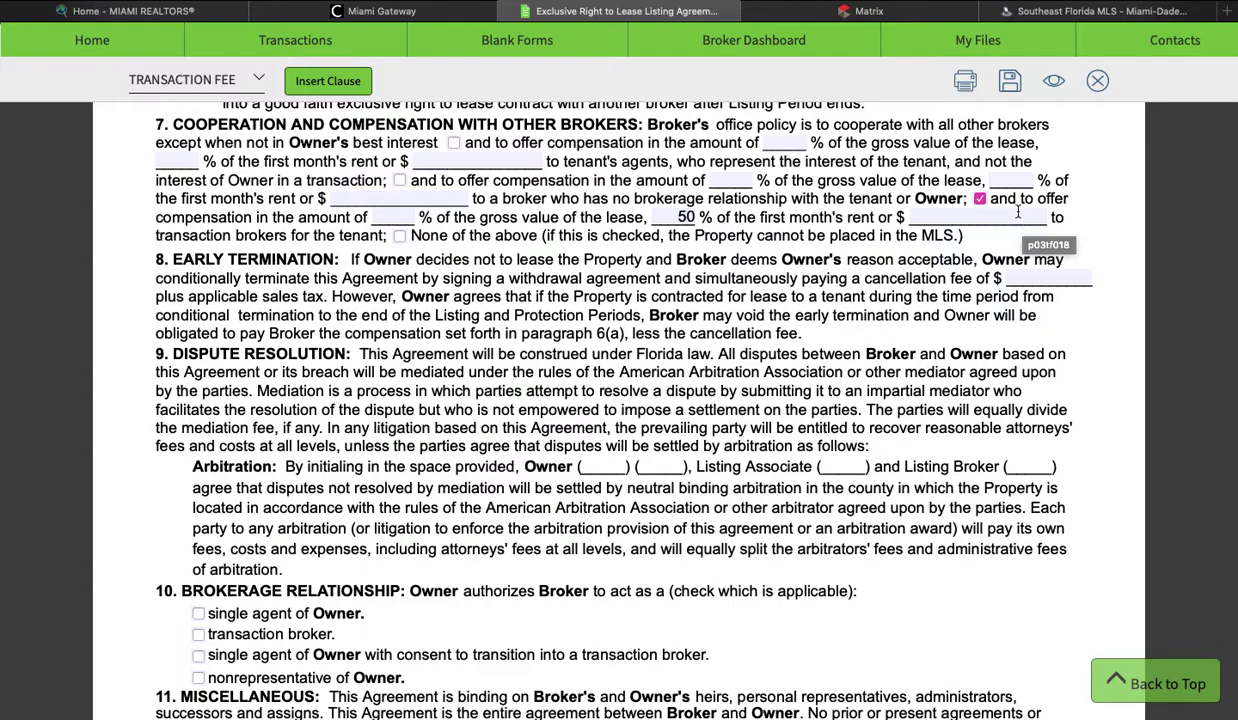
left_click(1011, 216)
type("1000")
left_click(1084, 212)
left_click_drag(988, 219, 868, 214)
key("BackSpace")
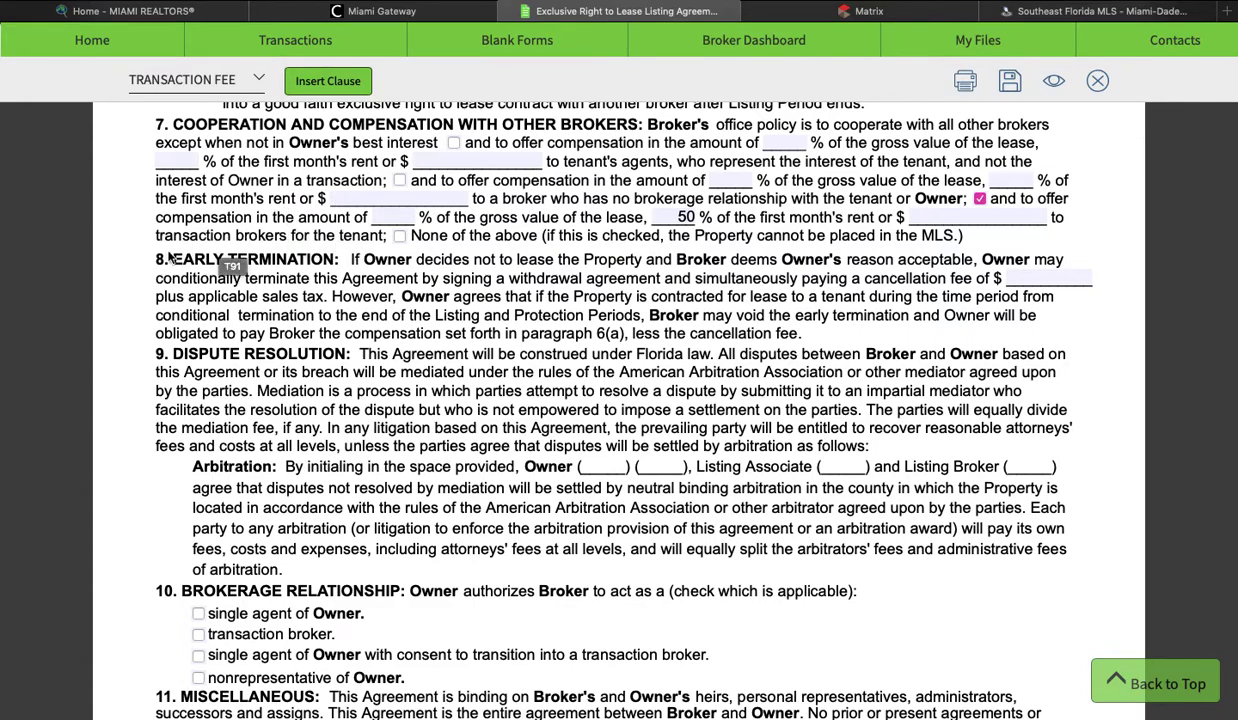
scroll(129, 343, "down", 2)
scroll(129, 343, "down", 3)
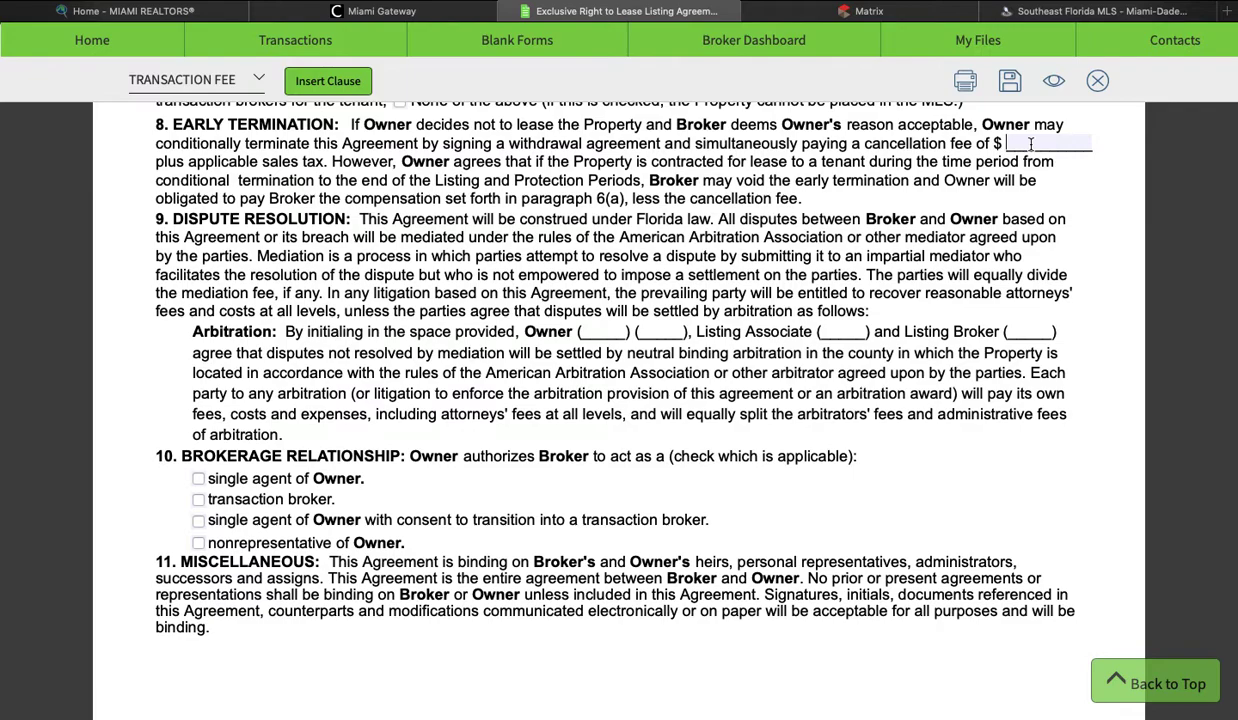
Step: Replace 5000 with 0.00 in paragraph 8's early-termination cancellation fee
type("5000")
key("BackSpace")
key("BackSpace")
key("BackSpace")
key("BackSpace")
type("0.00")
scroll(262, 240, "down", 2)
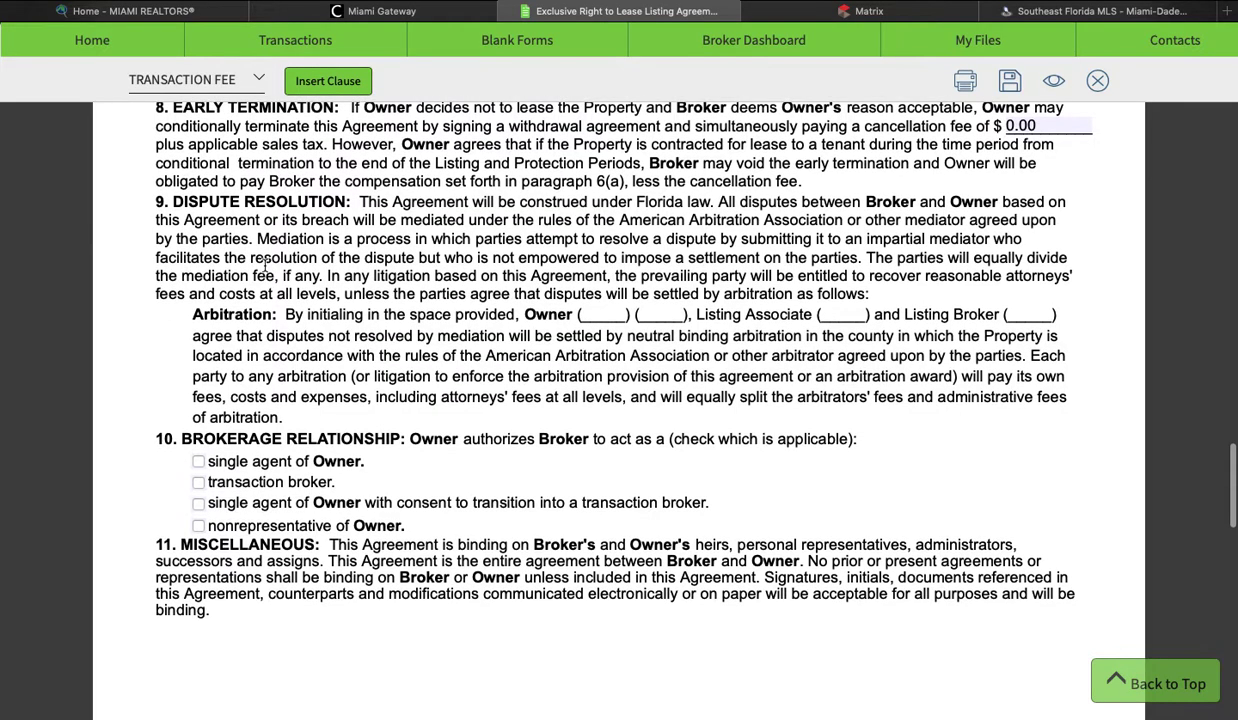
scroll(264, 262, "down", 1)
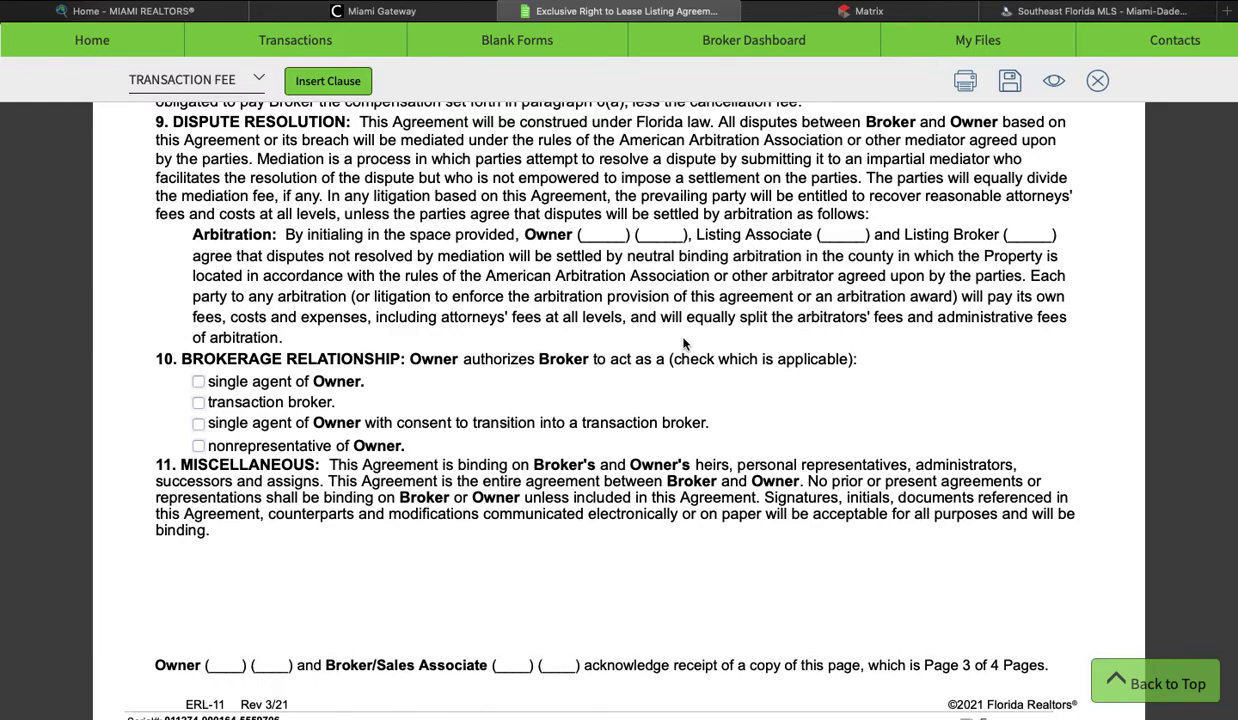
scroll(684, 344, "down", 2)
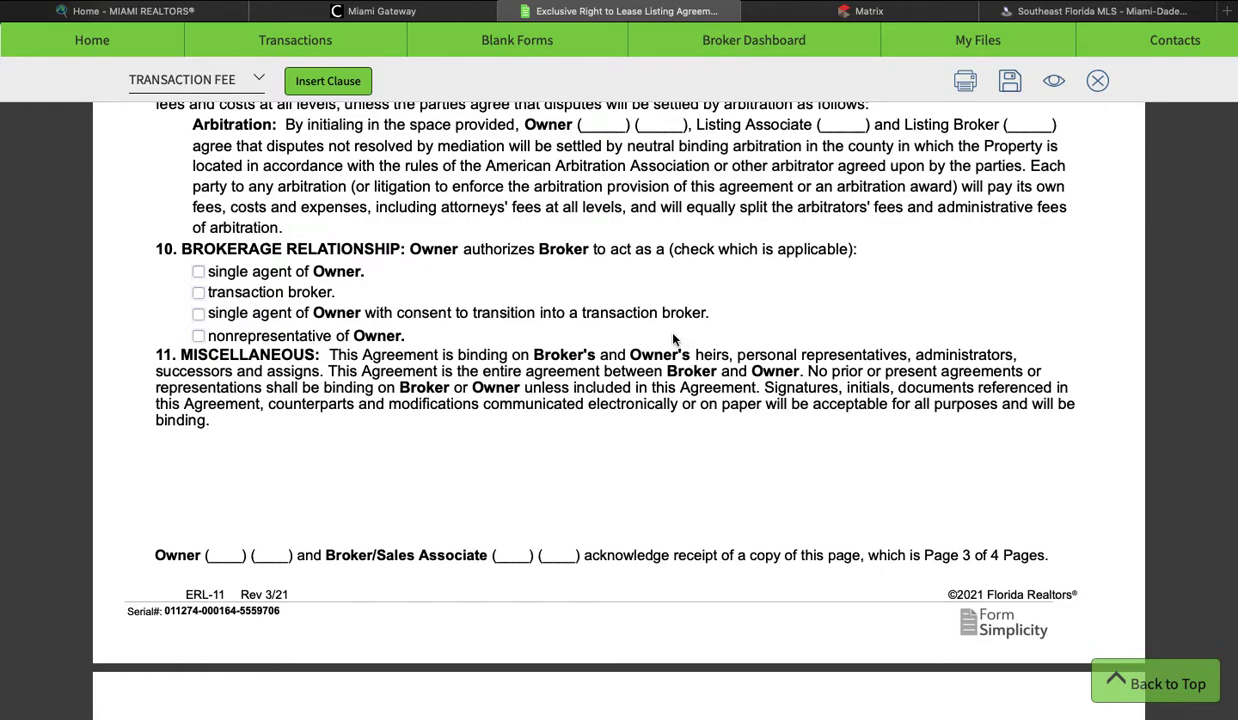
left_click(198, 293)
scroll(247, 422, "down", 2)
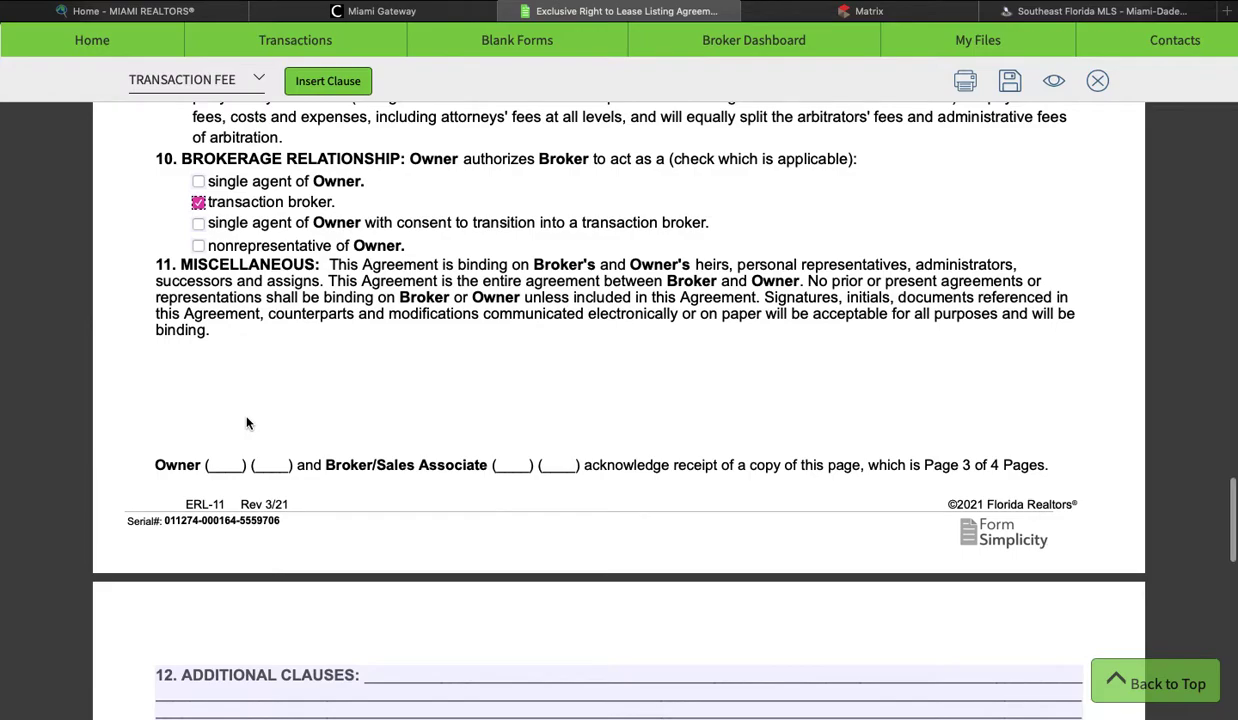
scroll(248, 423, "down", 1)
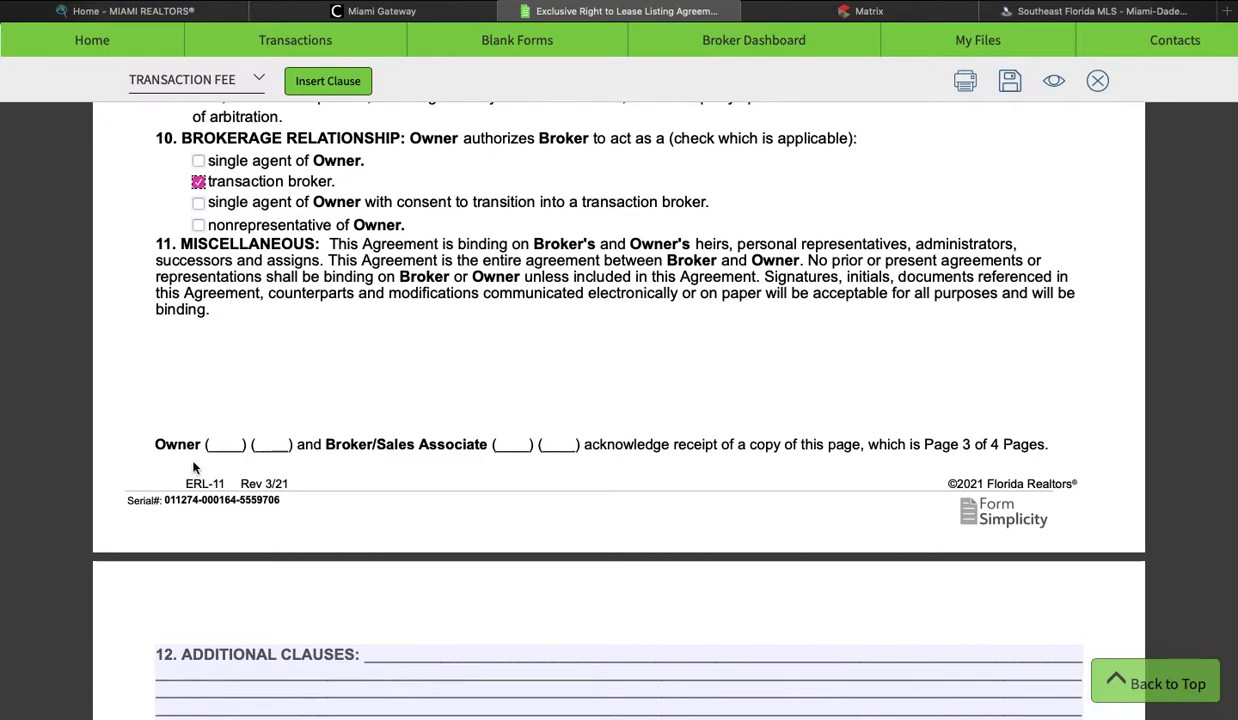
Step: Scroll to the bottom of page 4, showing the 'Copy returned to Owner' line and signature block
scroll(603, 498, "down", 5)
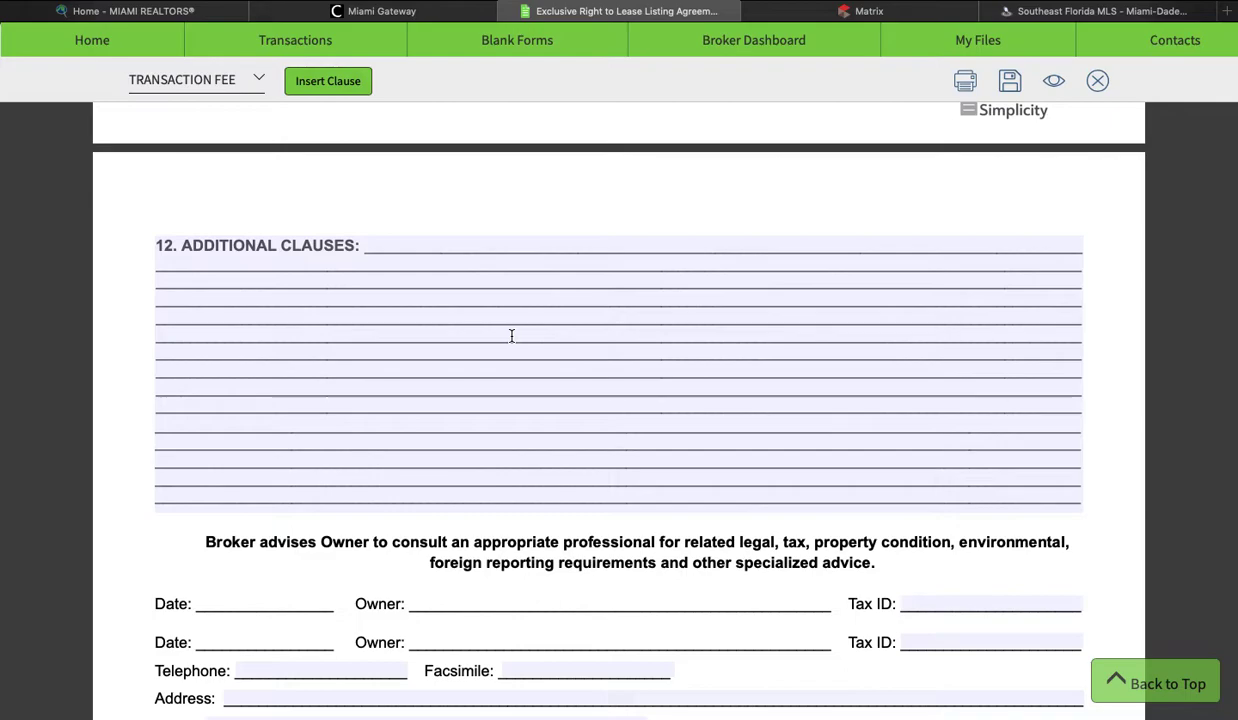
scroll(511, 336, "down", 5)
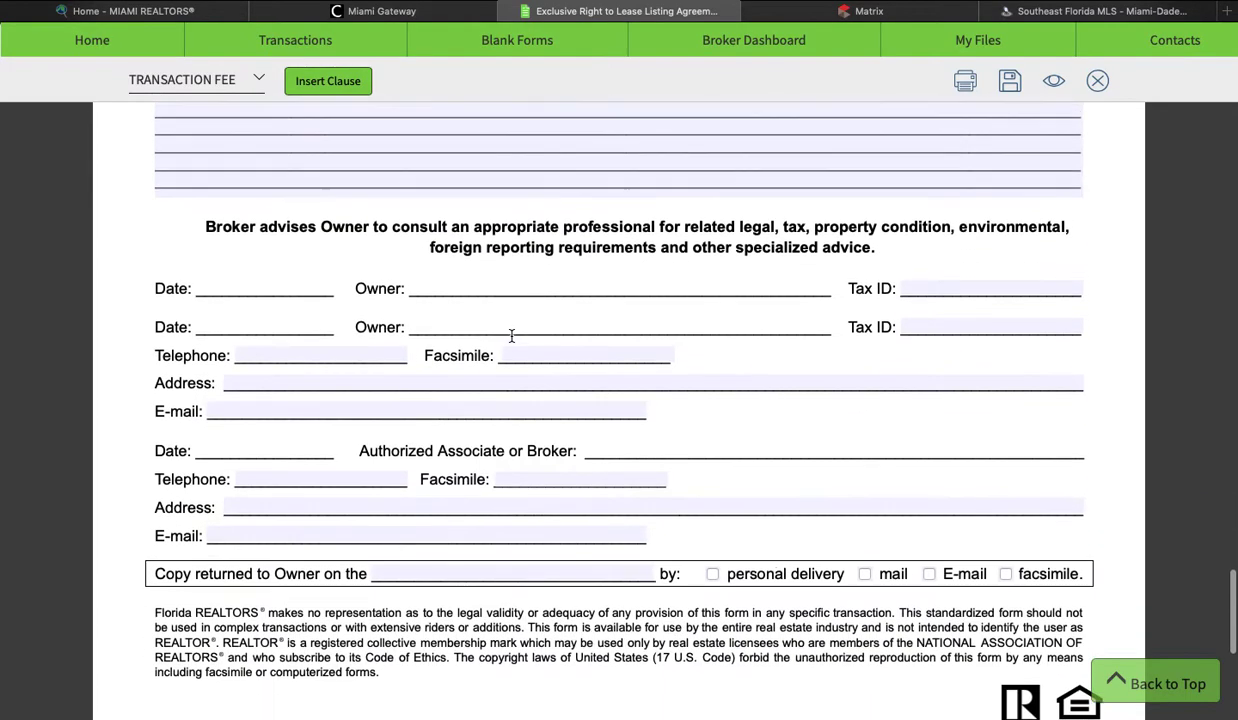
scroll(511, 336, "down", 2)
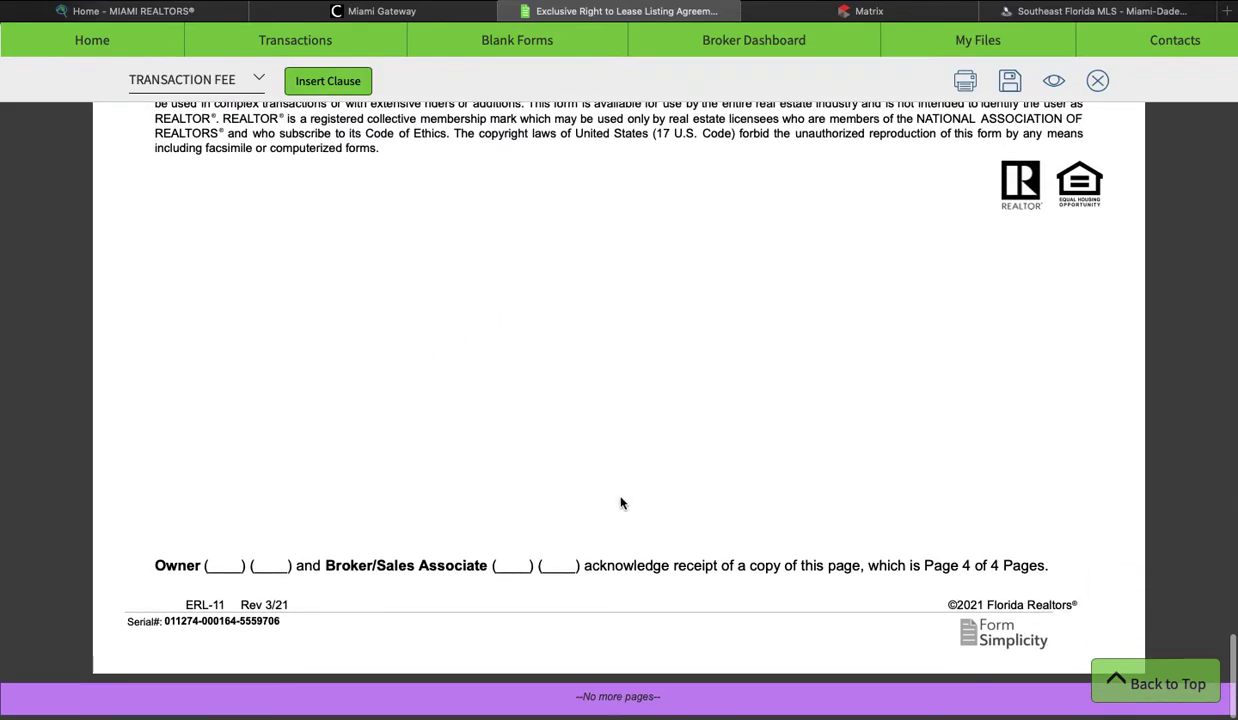
scroll(638, 389, "up", 5)
scroll(636, 389, "up", 3)
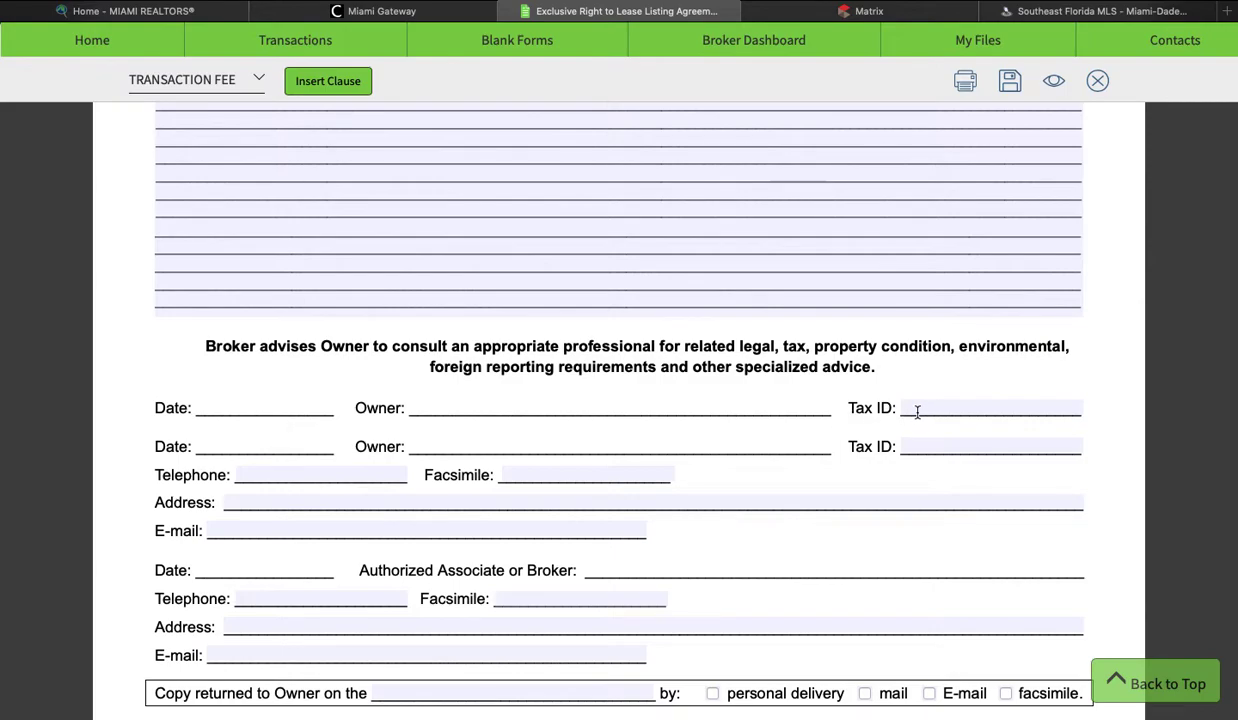
scroll(309, 522, "down", 1)
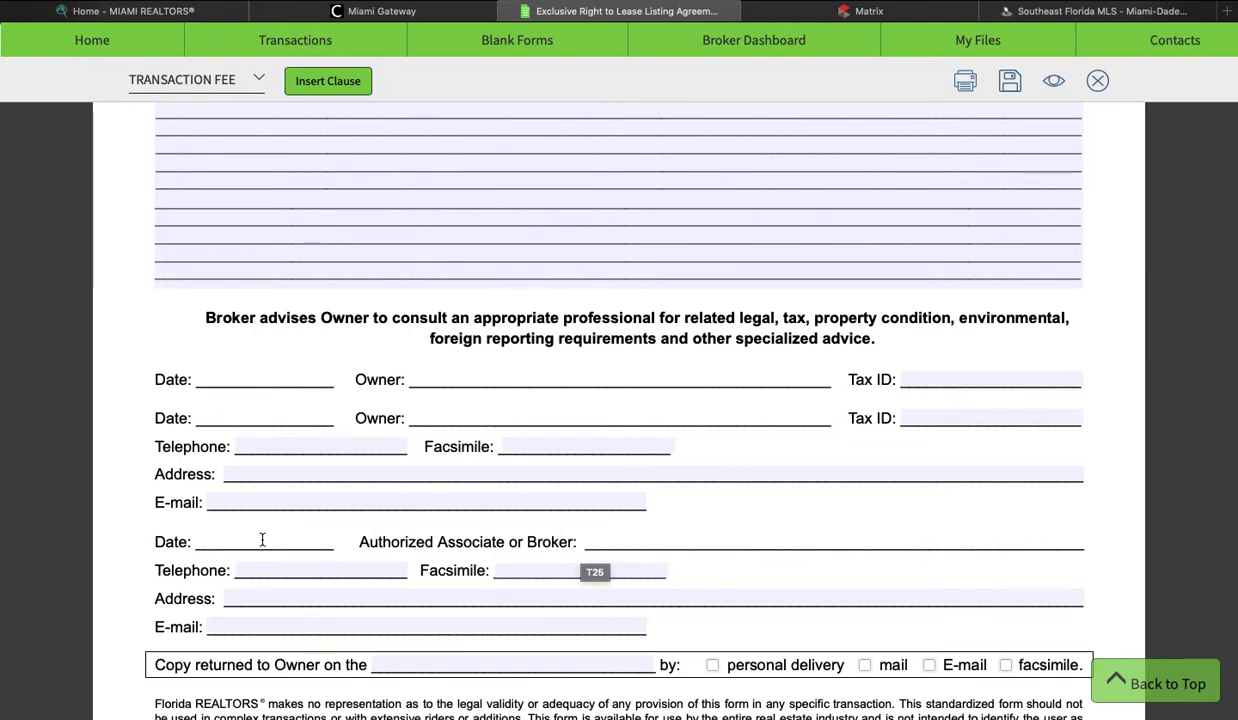
scroll(262, 541, "down", 5)
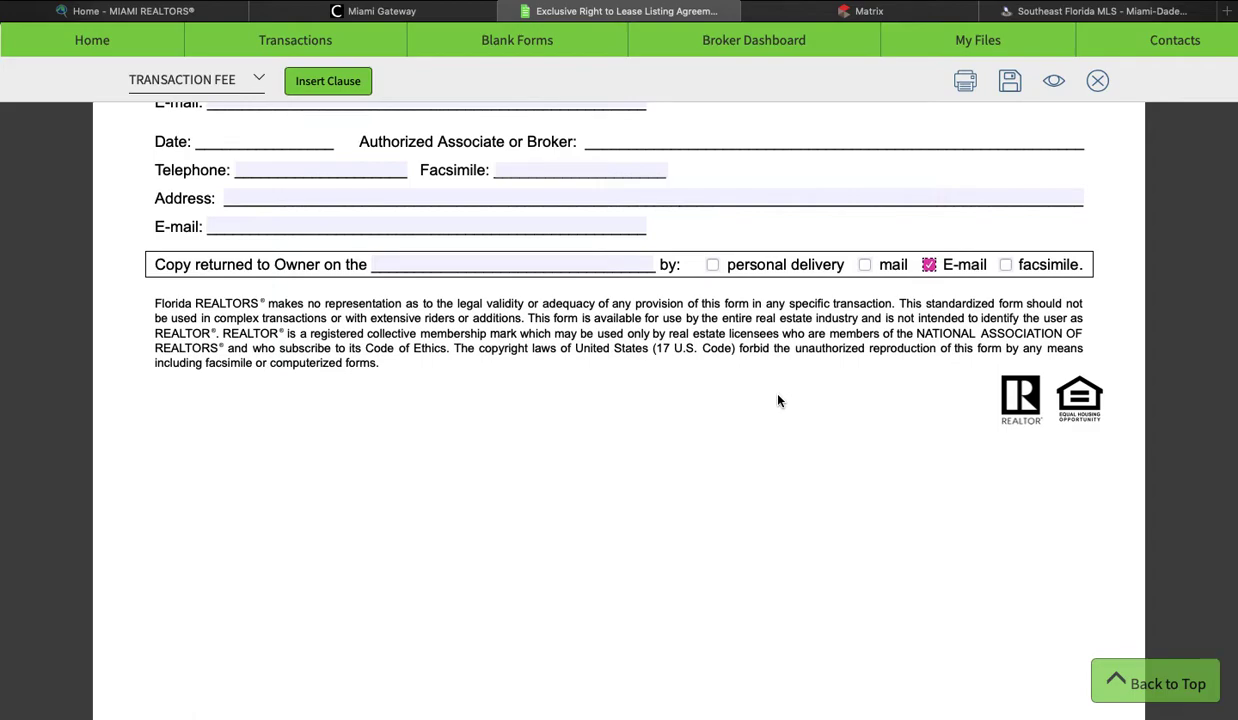
Step: Scroll back up to the top of page 1 and the site header
scroll(778, 400, "down", 1)
scroll(778, 400, "up", 15)
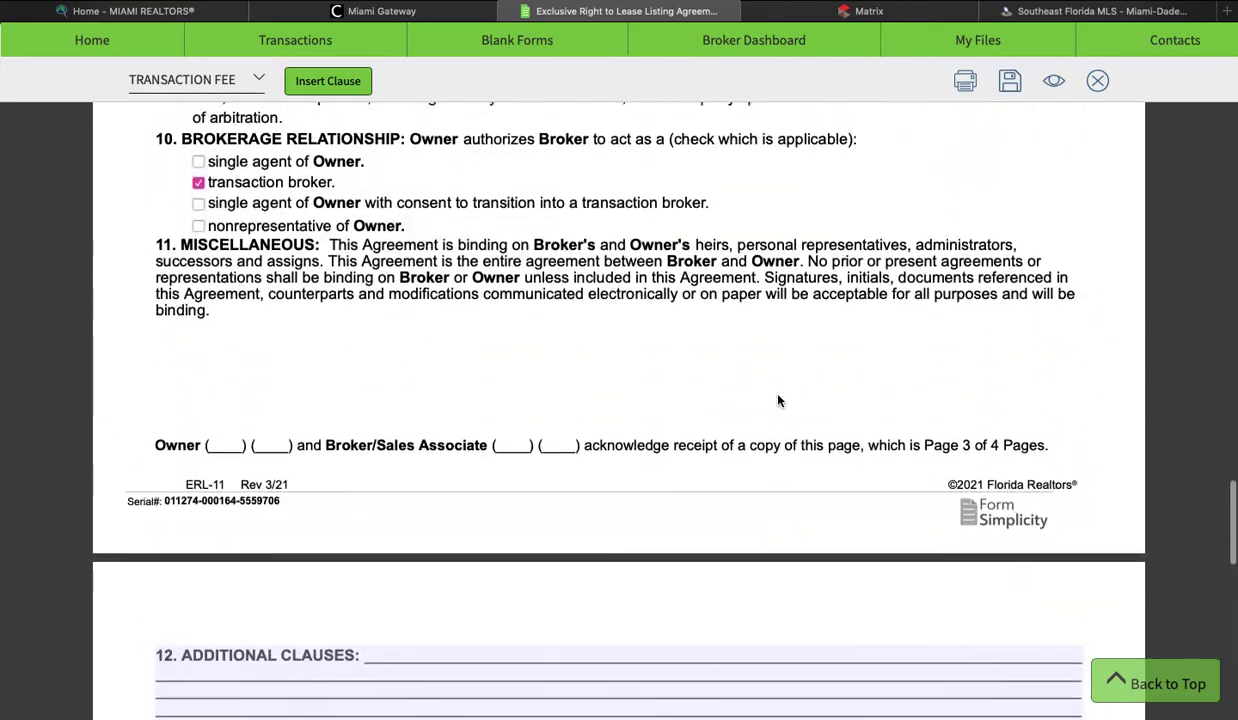
scroll(778, 400, "up", 20)
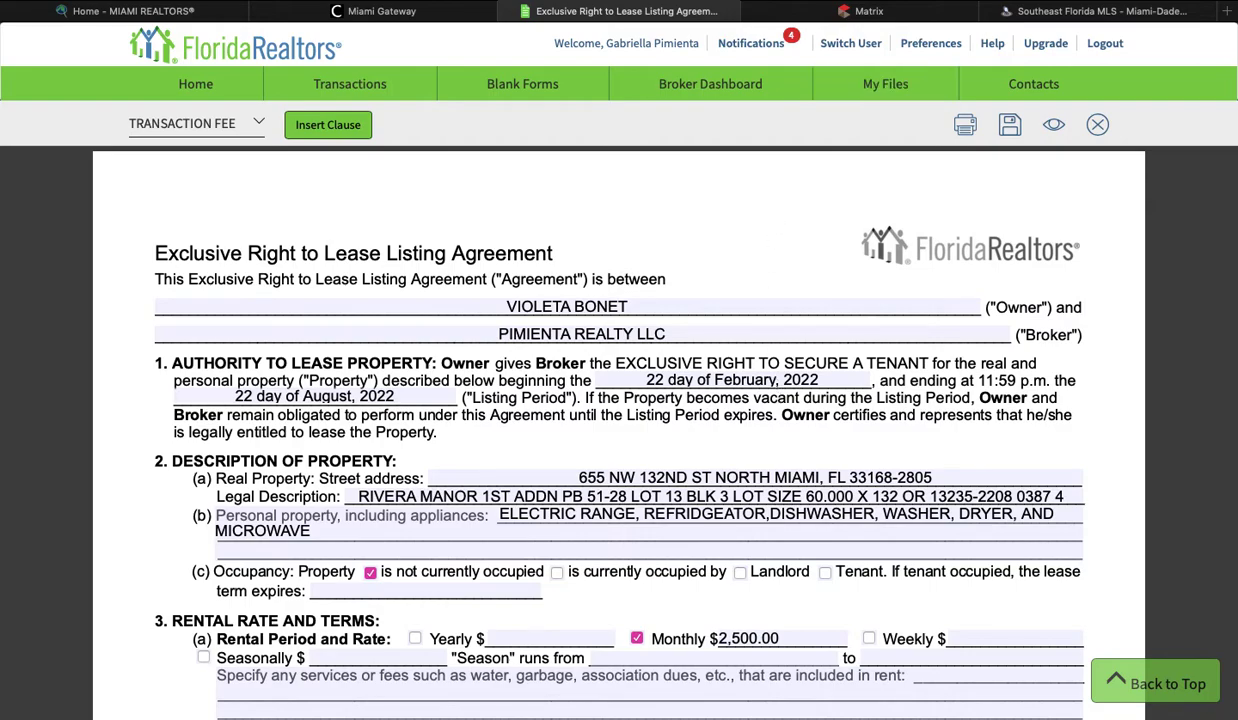
mouse_move(800, 2)
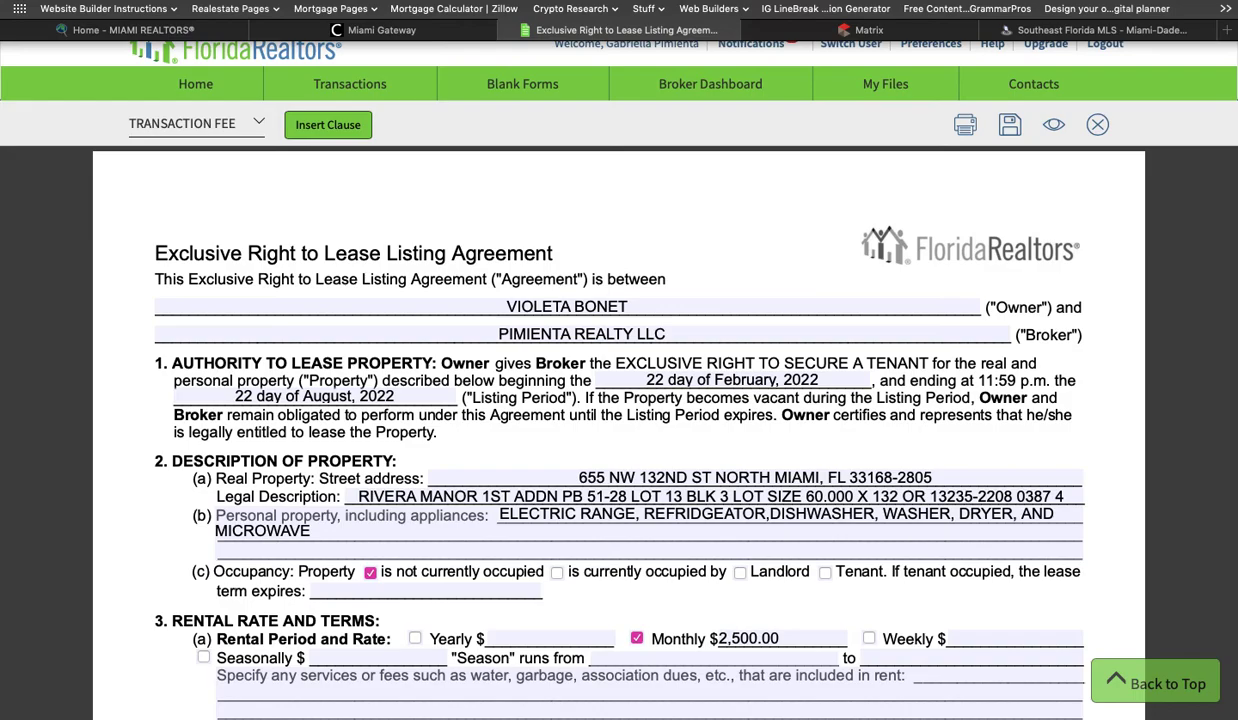